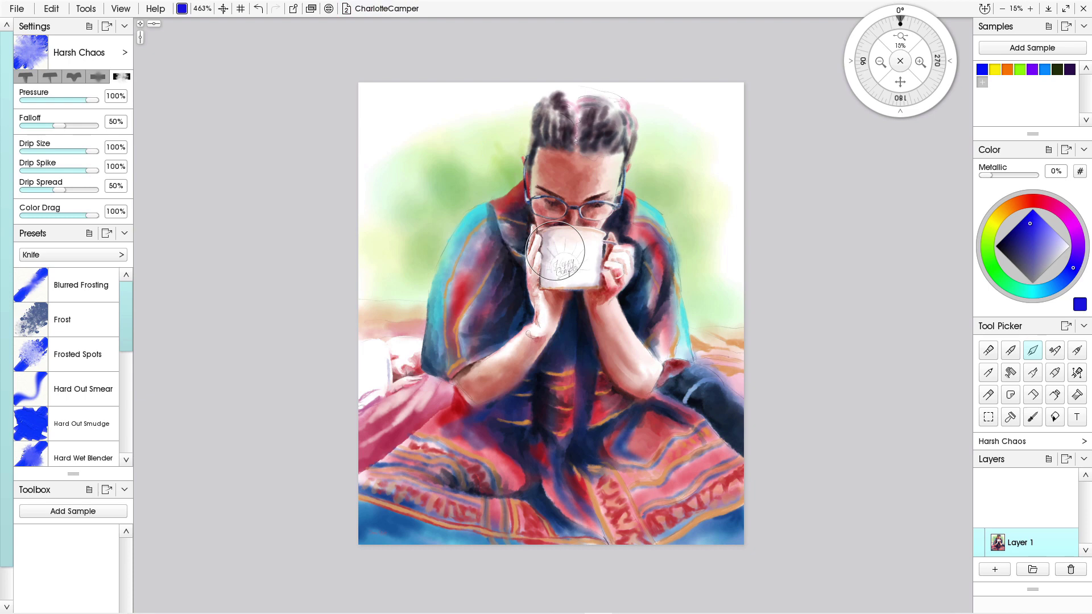
pyautogui.scroll(3, 522, 298)
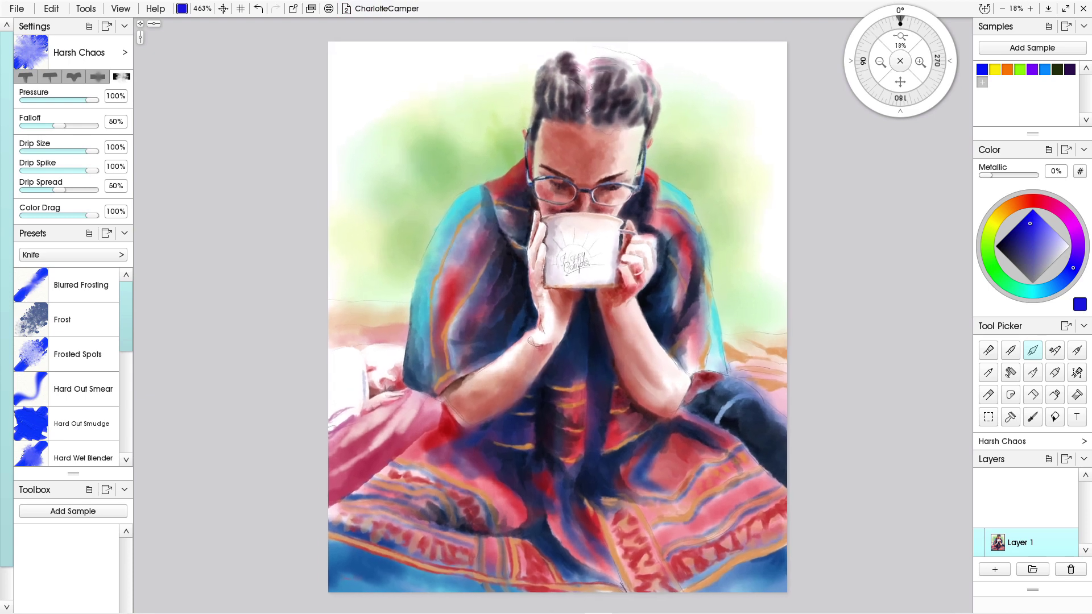
pyautogui.moveTo(584, 297); pyautogui.dragTo(582, 286)
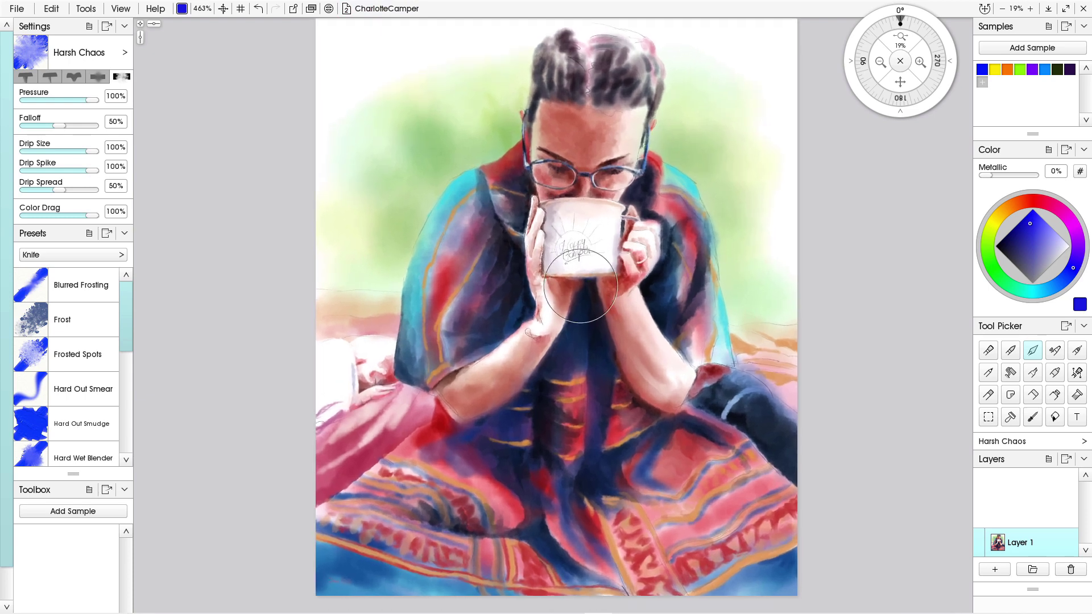
pyautogui.scroll(-1, 572, 294)
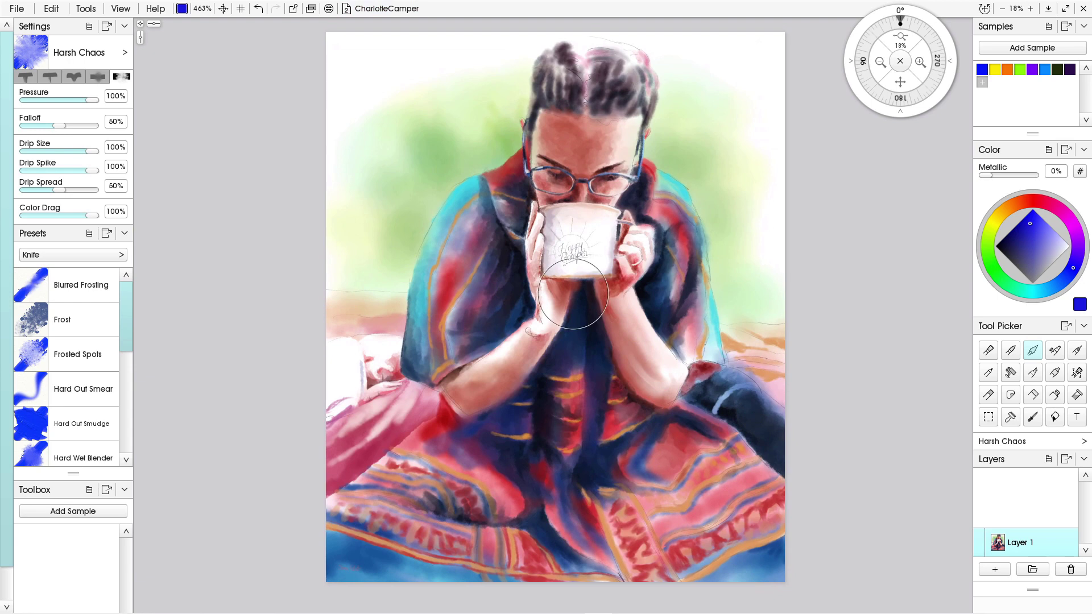
pyautogui.scroll(1, 573, 294)
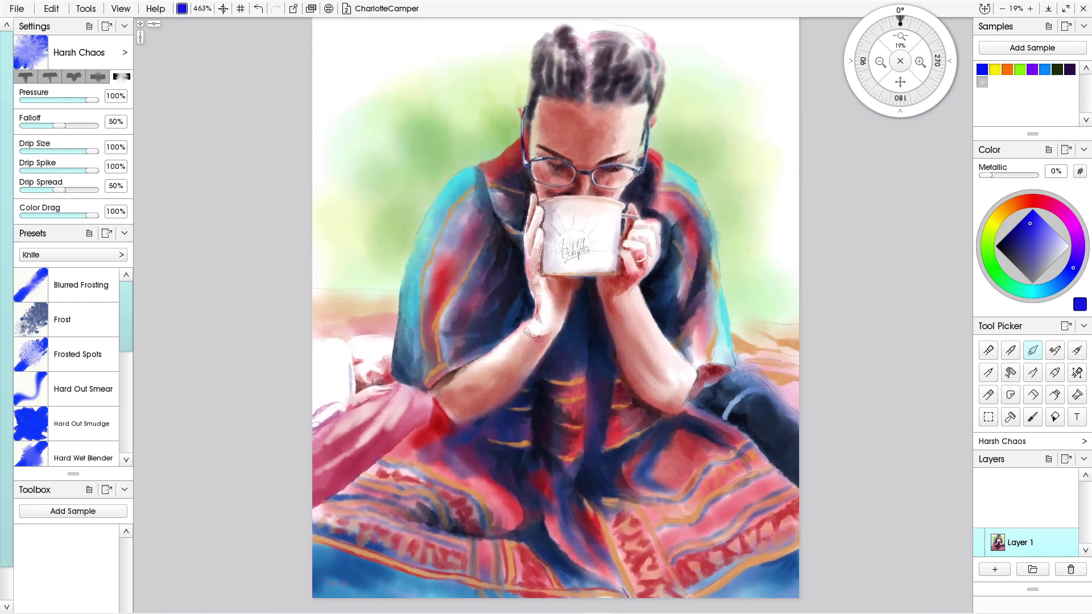
pyautogui.moveTo(582, 287); pyautogui.dragTo(577, 294)
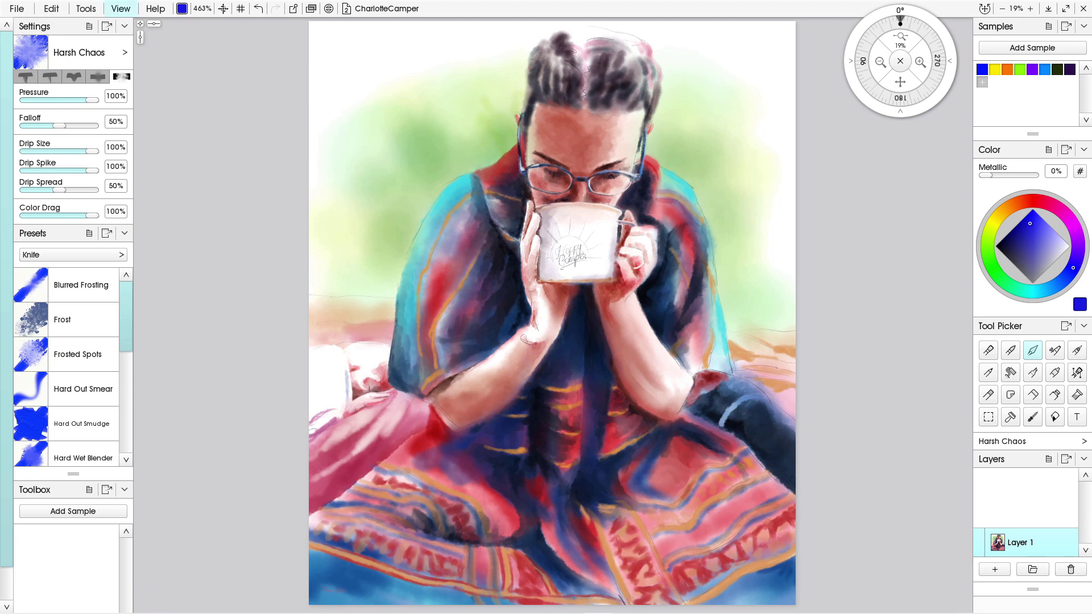
# Open the stencil collection beside the painting and browse the mandala group
pyautogui.click(121, 8)
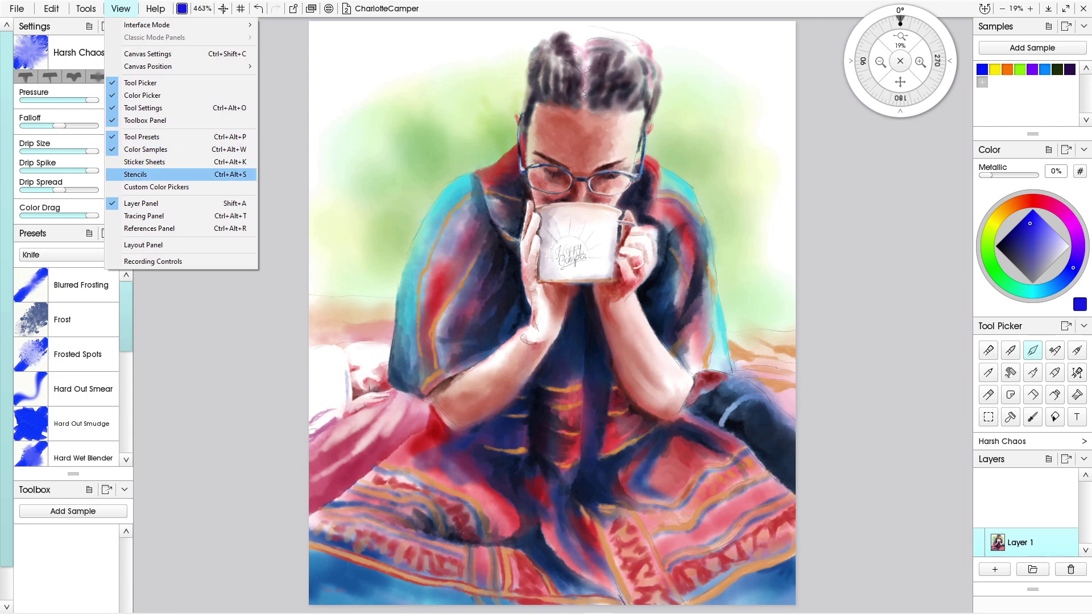
pyautogui.click(148, 174)
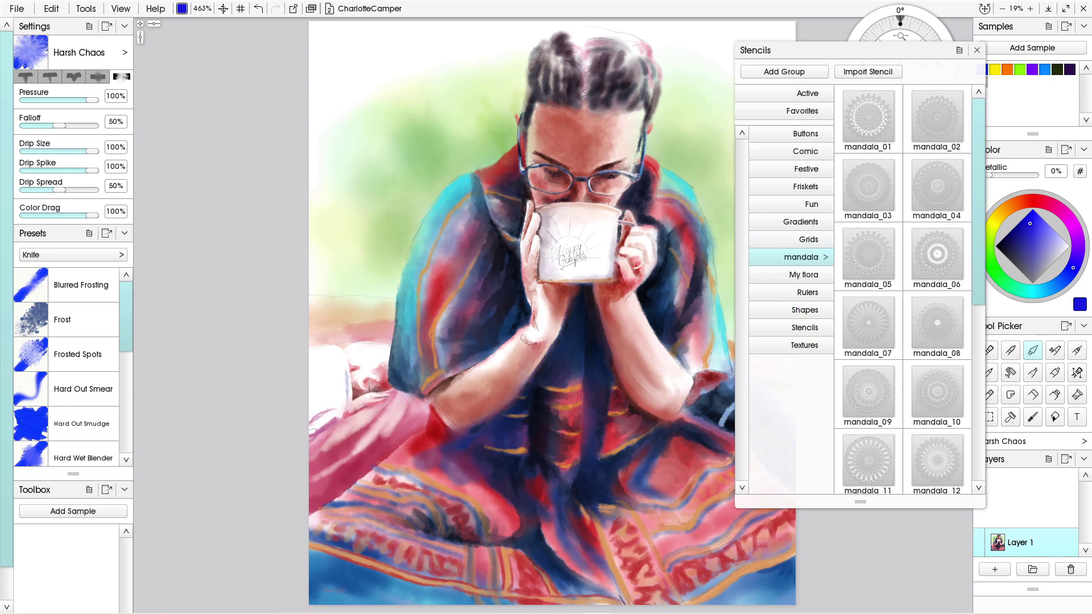
pyautogui.scroll(-5, 903, 289)
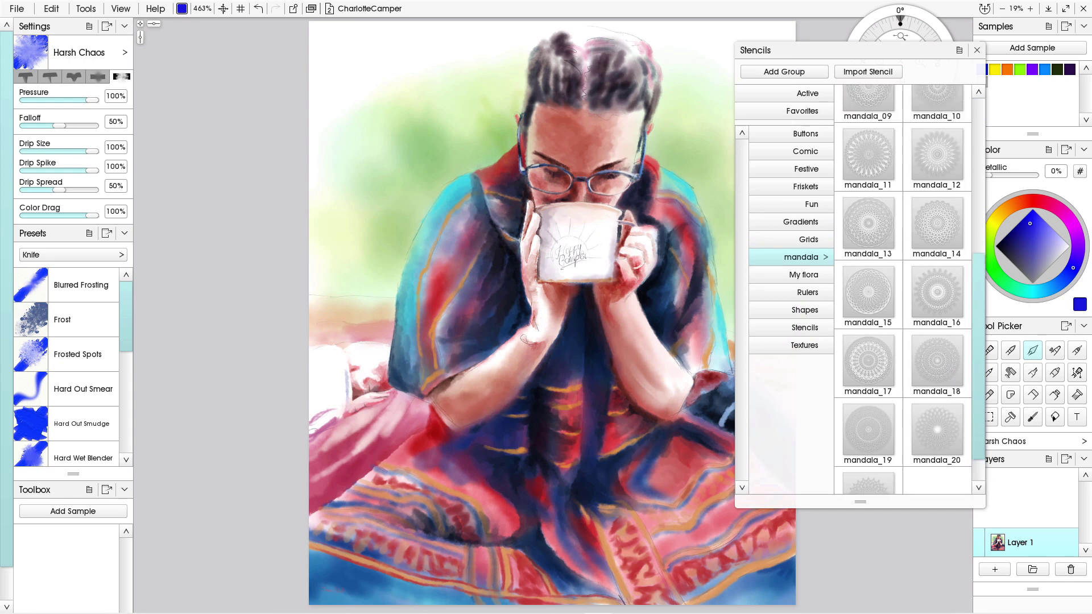
pyautogui.scroll(5, 903, 289)
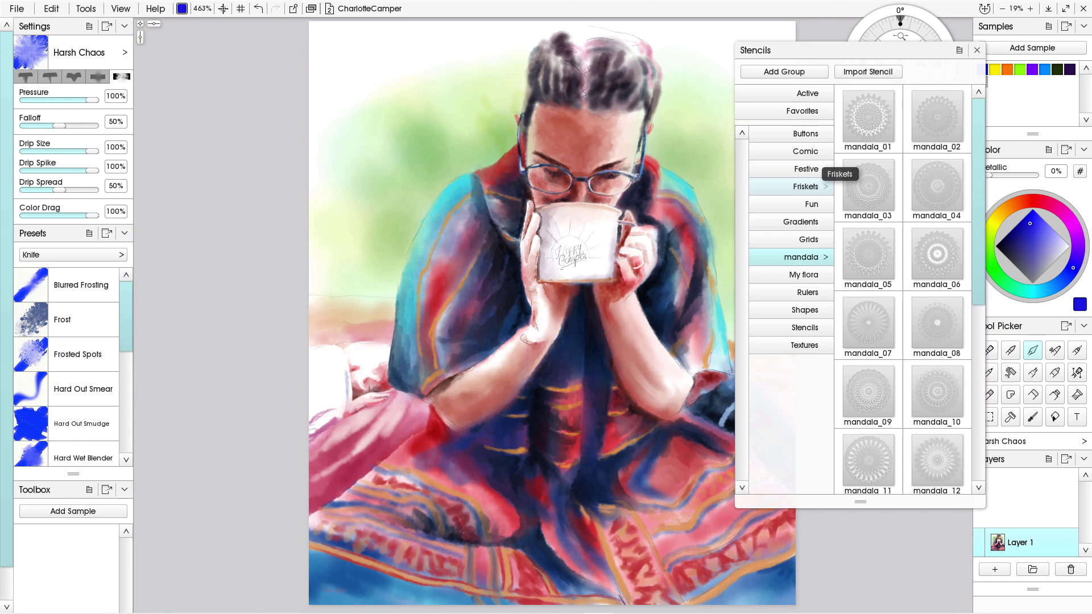
pyautogui.moveTo(796, 50); pyautogui.dragTo(873, 41)
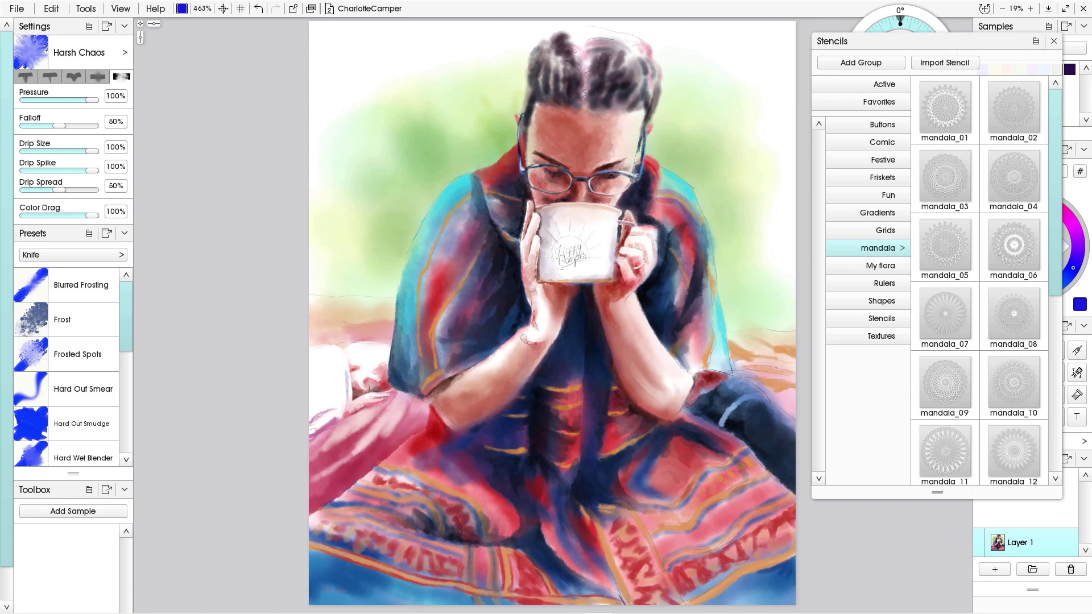
pyautogui.scroll(-5, 980, 279)
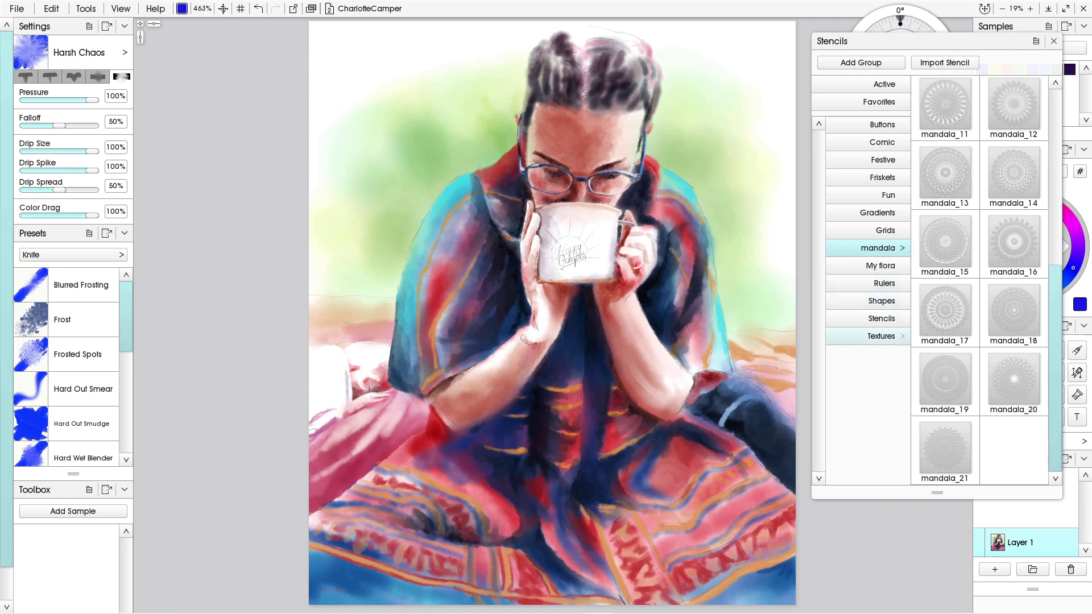
# Try the mandala_13 stencil over the upper part of the painting and remove it
pyautogui.moveTo(946, 172); pyautogui.dragTo(428, 171)
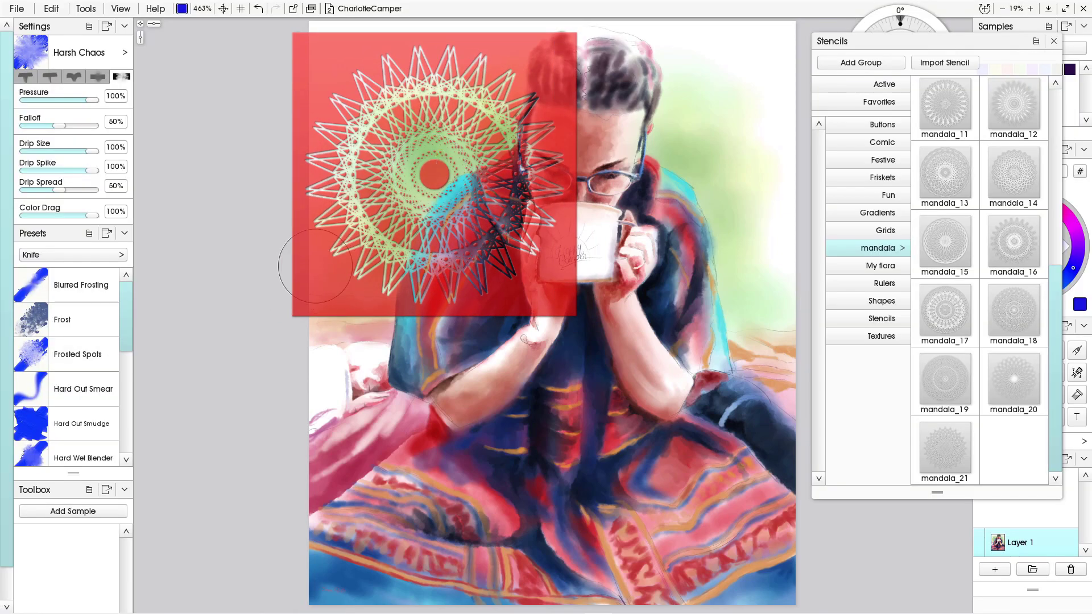
pyautogui.rightClick(335, 279)
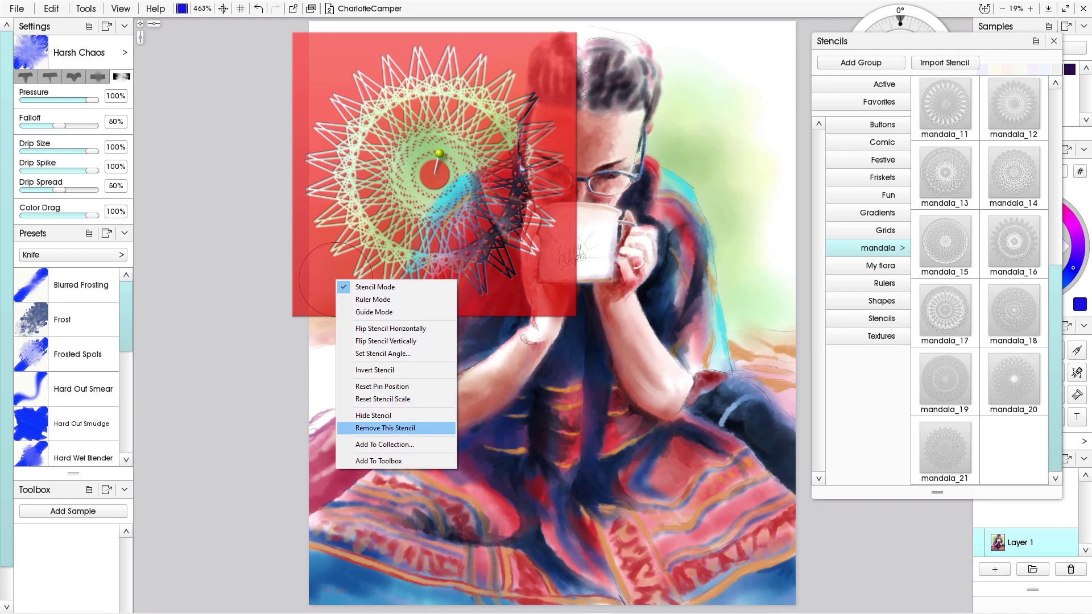
pyautogui.click(387, 428)
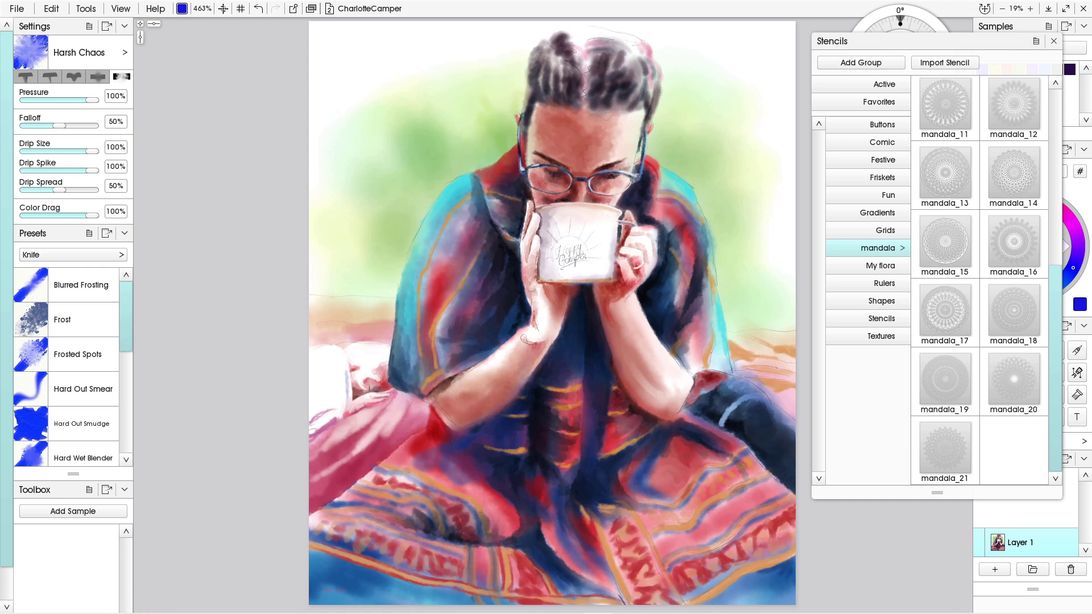
# Place the mandala_20 stencil over the woman's shoulder and the green background, enlarge it and rotate it slightly clockwise
pyautogui.moveTo(1014, 378)
pyautogui.mouseDown()
pyautogui.moveTo(864, 335)
pyautogui.moveTo(802, 301)
pyautogui.mouseUp()
pyautogui.moveTo(806, 262)
pyautogui.mouseDown()
pyautogui.moveTo(451, 104)
pyautogui.moveTo(436, 149)
pyautogui.mouseUp()
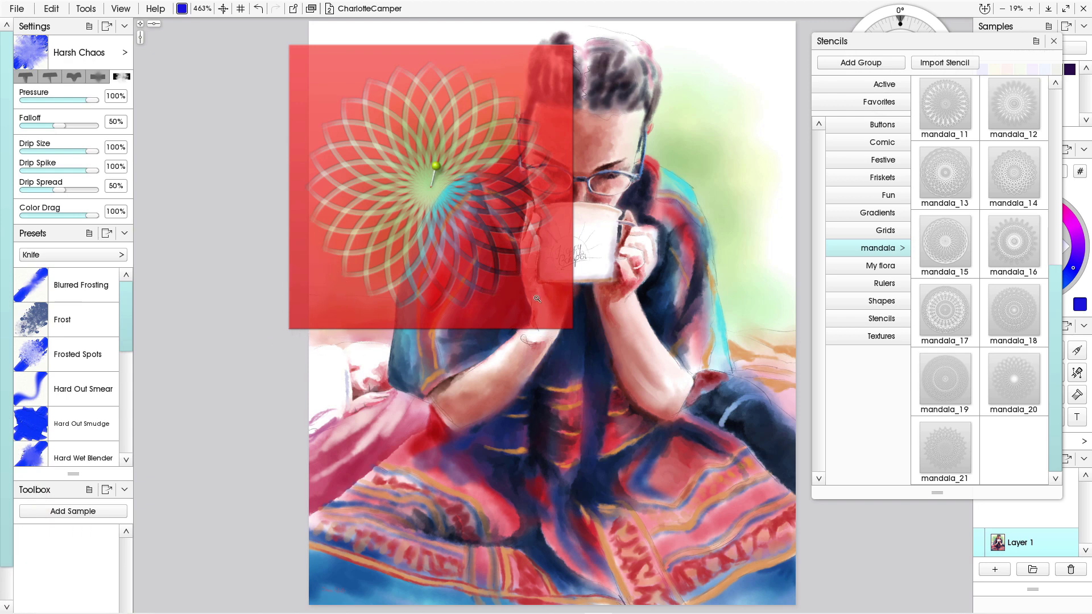
pyautogui.moveTo(537, 299); pyautogui.dragTo(594, 375)
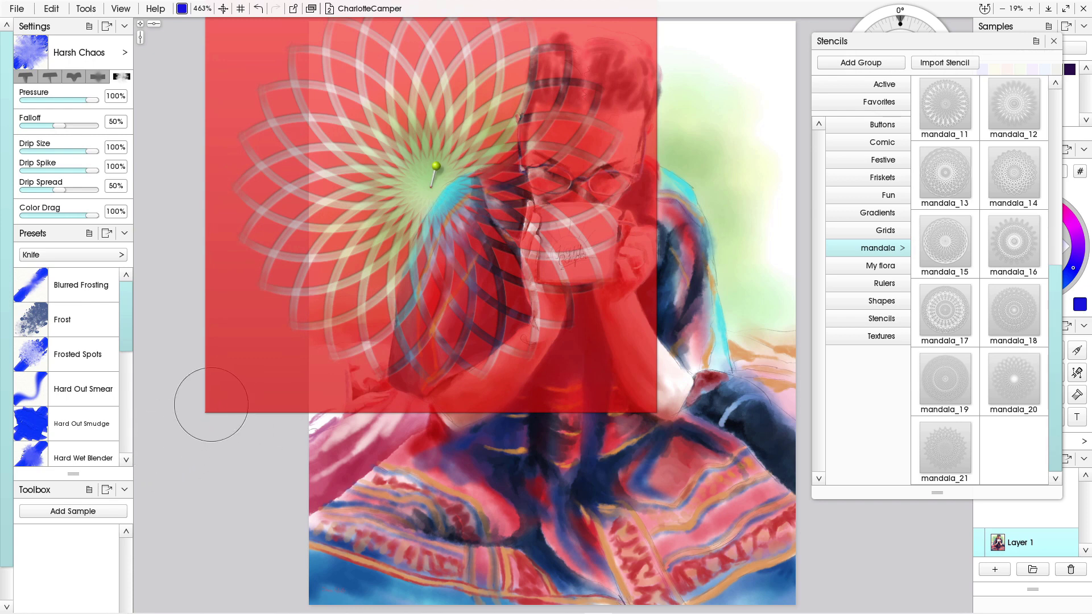
pyautogui.moveTo(211, 405)
pyautogui.mouseDown()
pyautogui.moveTo(265, 446)
pyautogui.moveTo(196, 309)
pyautogui.moveTo(207, 361)
pyautogui.moveTo(188, 324)
pyautogui.mouseUp()
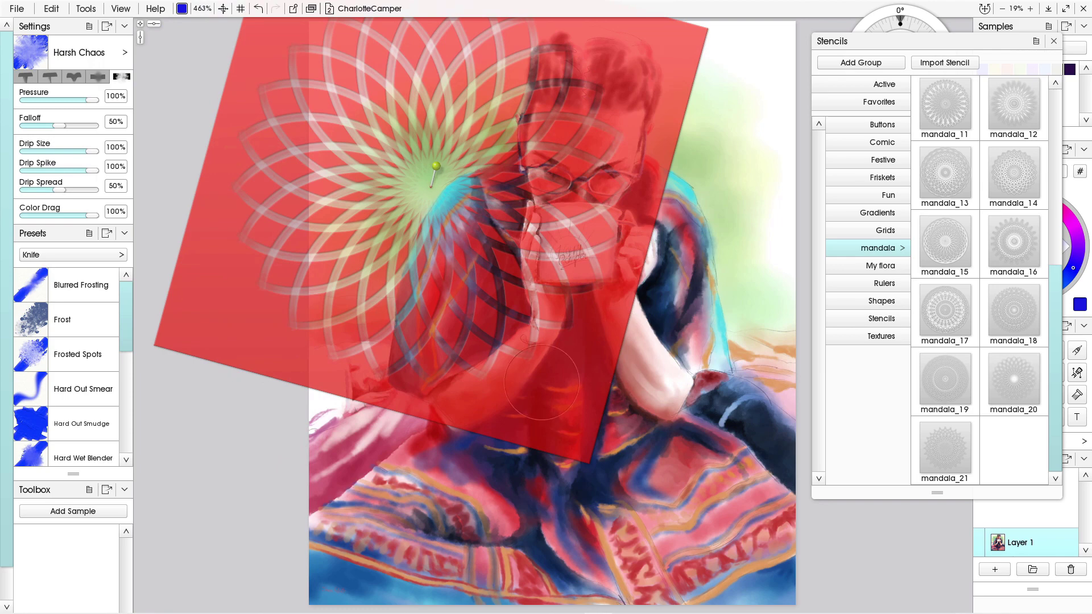
# Reposition and rescale the mandala_20 stencil so its centre lies just beside the woman's turquoise shoulder and its petals overlap the mug
pyautogui.moveTo(541, 383); pyautogui.dragTo(453, 364)
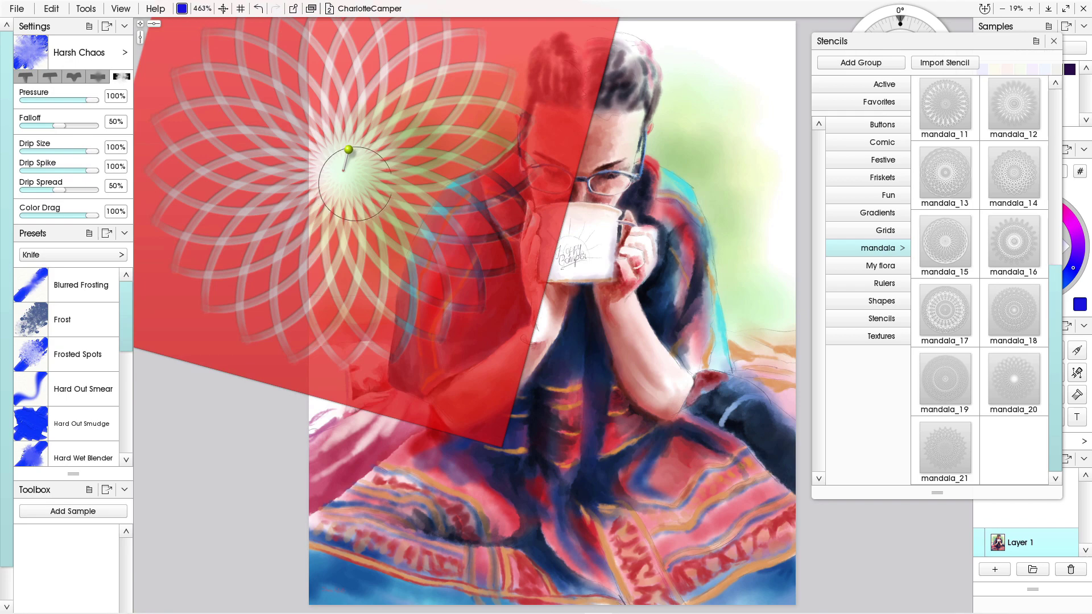
pyautogui.moveTo(357, 184); pyautogui.dragTo(400, 197)
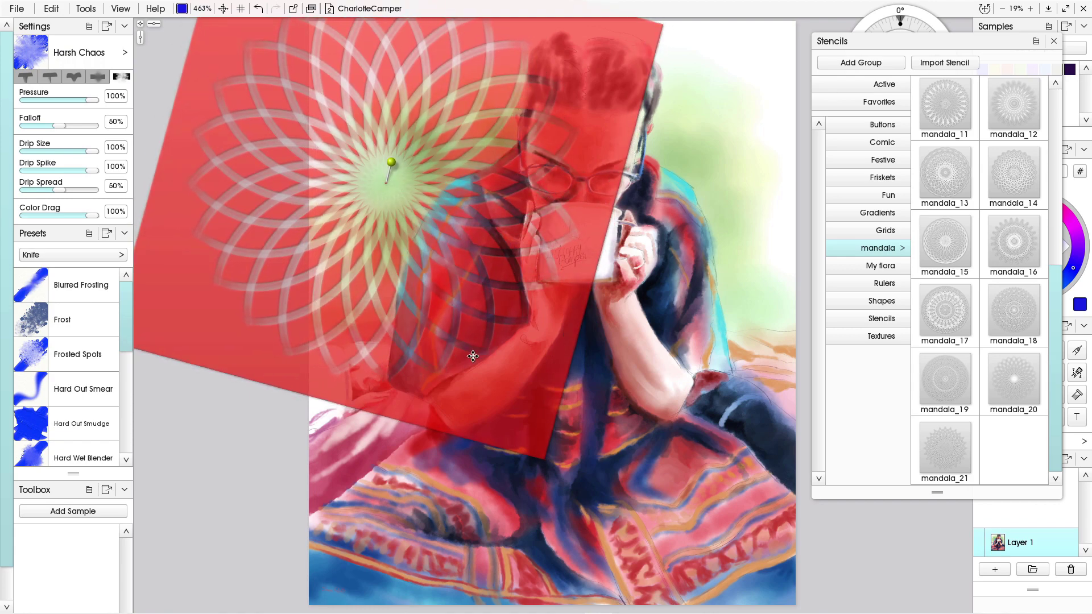
pyautogui.moveTo(473, 356)
pyautogui.mouseDown()
pyautogui.moveTo(438, 355)
pyautogui.moveTo(491, 352)
pyautogui.mouseUp()
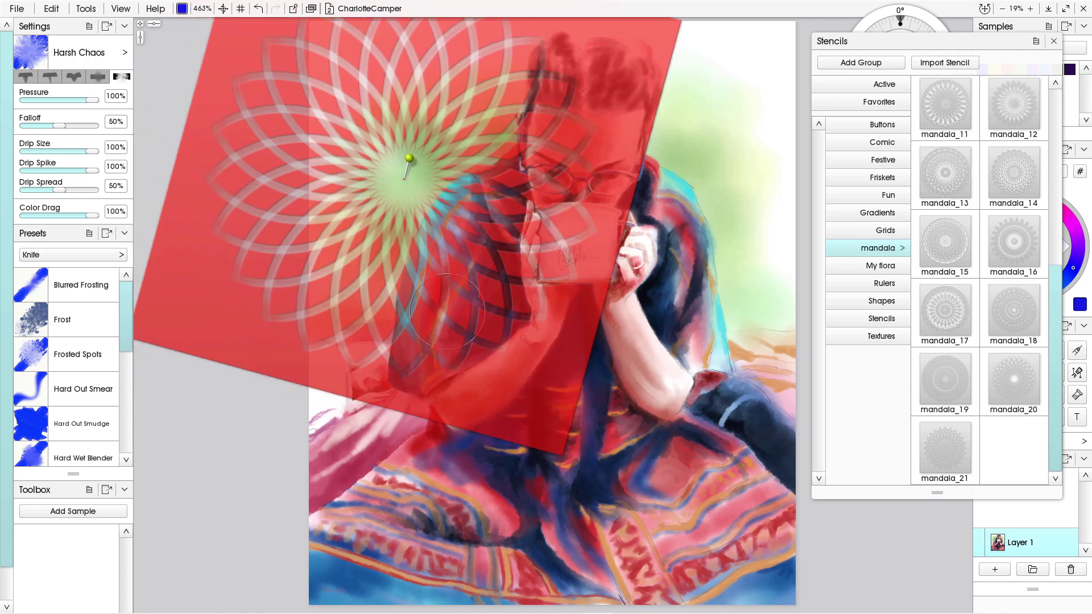
pyautogui.moveTo(410, 359)
pyautogui.mouseDown()
pyautogui.moveTo(321, 321)
pyautogui.moveTo(260, 274)
pyautogui.moveTo(230, 305)
pyautogui.mouseUp()
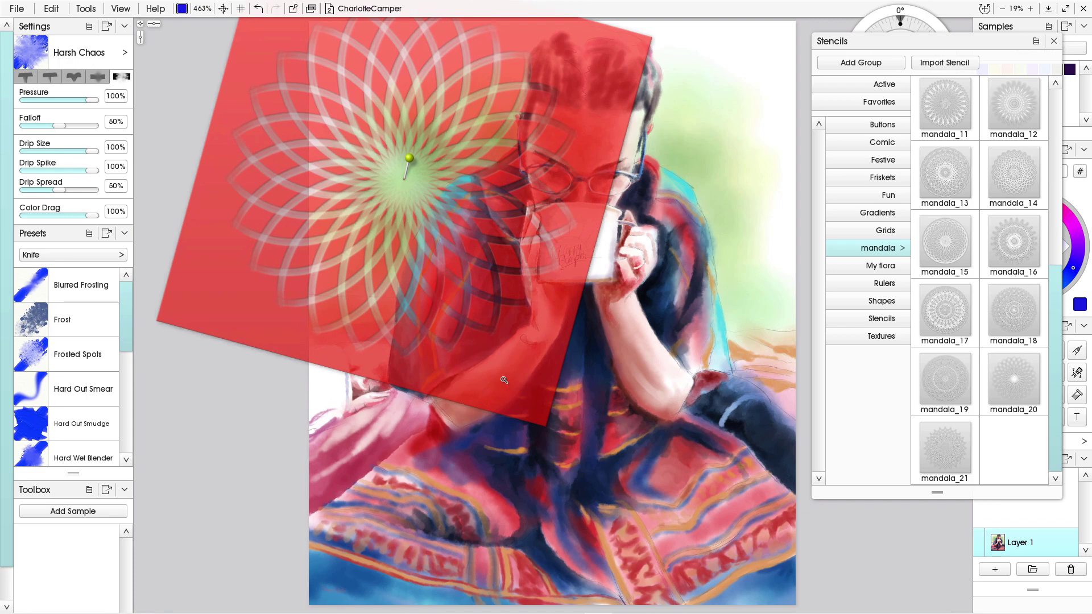
pyautogui.moveTo(470, 356)
pyautogui.mouseDown()
pyautogui.moveTo(455, 329)
pyautogui.moveTo(478, 357)
pyautogui.mouseUp()
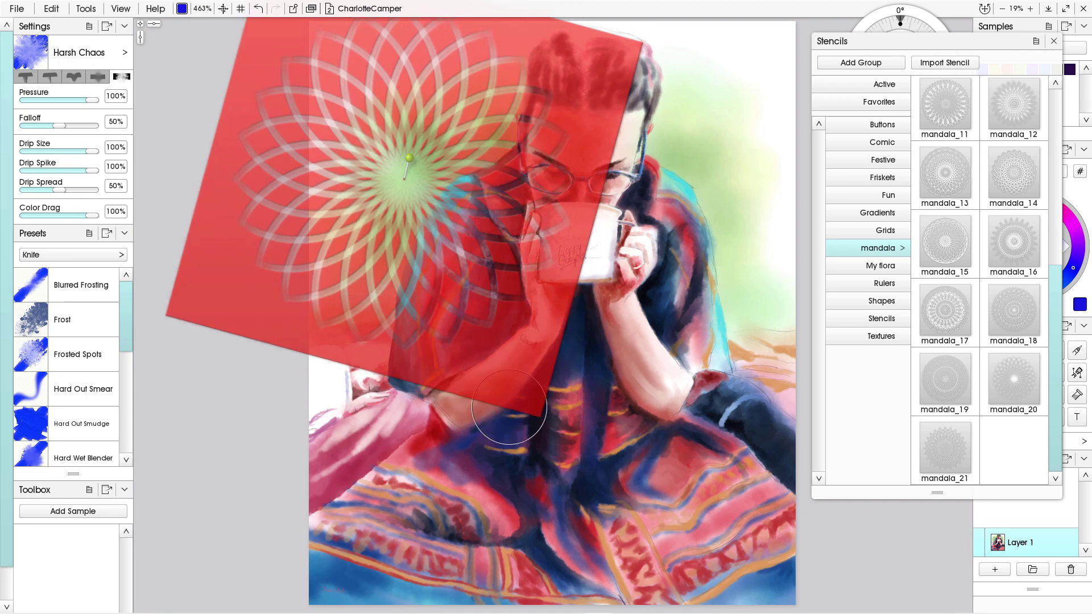
pyautogui.moveTo(511, 409)
pyautogui.mouseDown()
pyautogui.moveTo(481, 368)
pyautogui.moveTo(461, 386)
pyautogui.moveTo(458, 439)
pyautogui.moveTo(465, 410)
pyautogui.mouseUp()
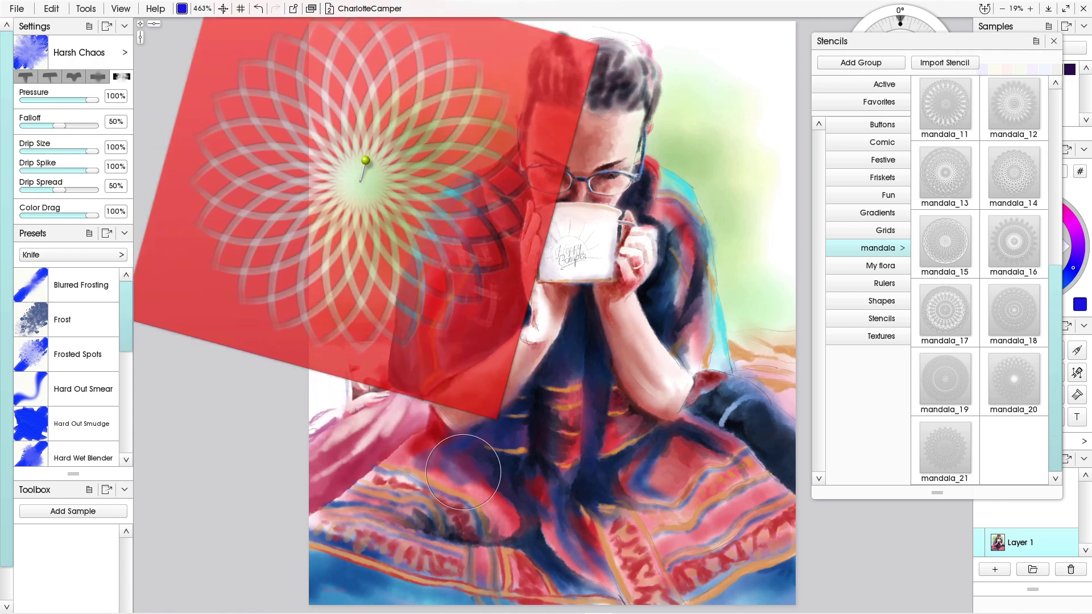
pyautogui.moveTo(428, 359)
pyautogui.mouseDown()
pyautogui.moveTo(374, 373)
pyautogui.moveTo(413, 335)
pyautogui.moveTo(419, 360)
pyautogui.moveTo(419, 352)
pyautogui.mouseUp()
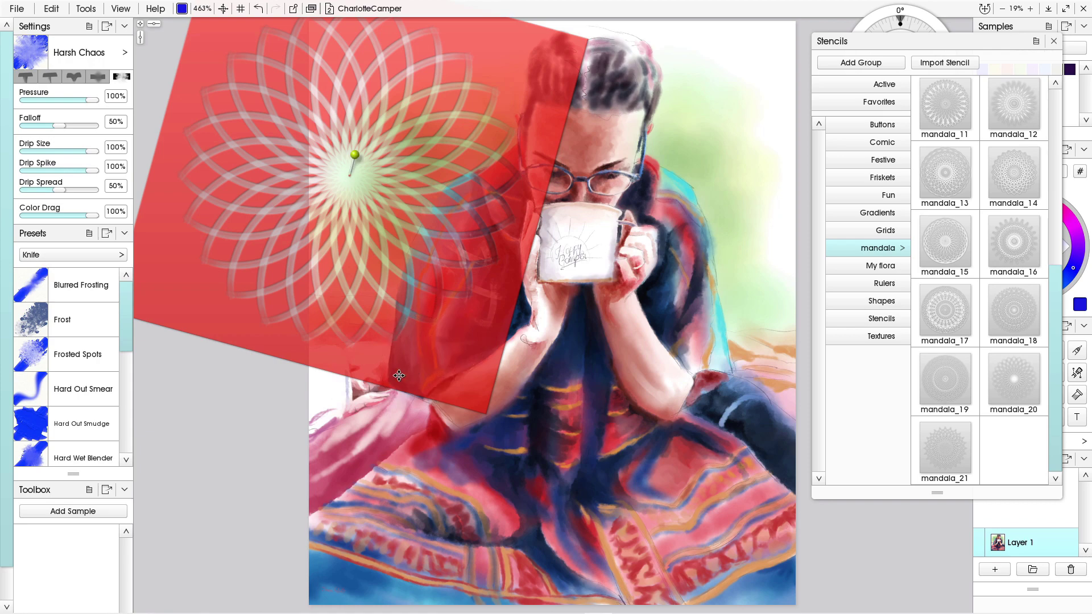
pyautogui.moveTo(438, 341); pyautogui.dragTo(495, 355)
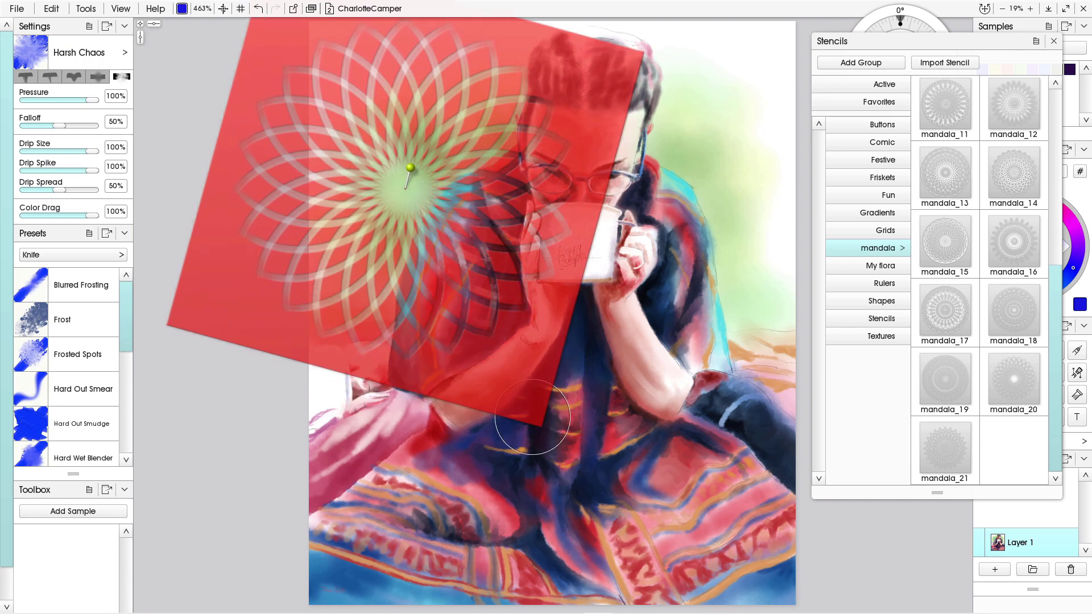
pyautogui.moveTo(529, 410); pyautogui.dragTo(546, 446)
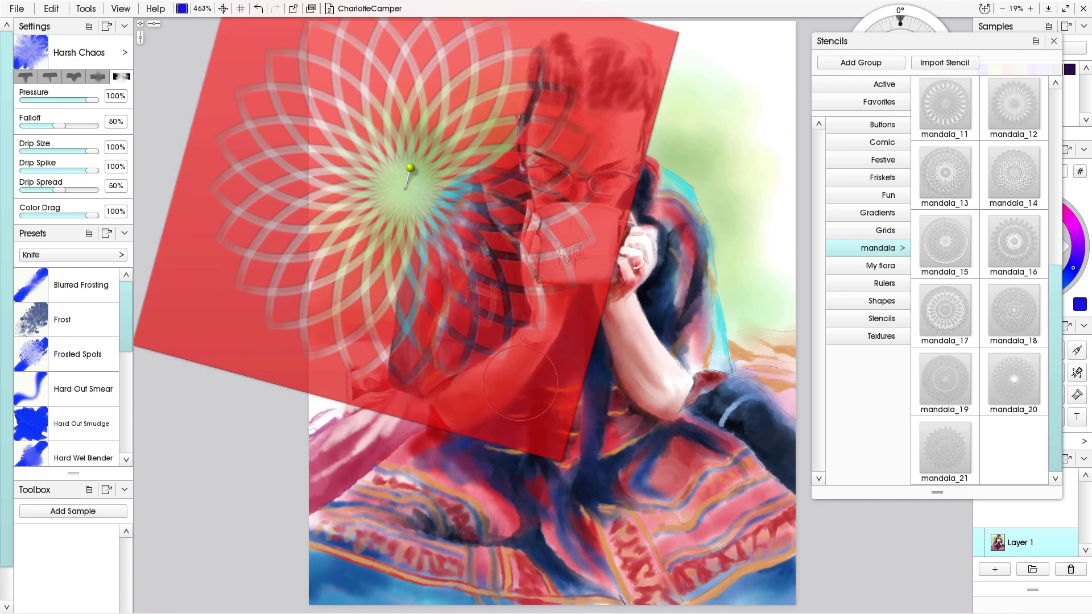
pyautogui.moveTo(519, 409)
pyautogui.mouseDown()
pyautogui.moveTo(496, 402)
pyautogui.moveTo(527, 424)
pyautogui.moveTo(495, 436)
pyautogui.moveTo(515, 419)
pyautogui.mouseUp()
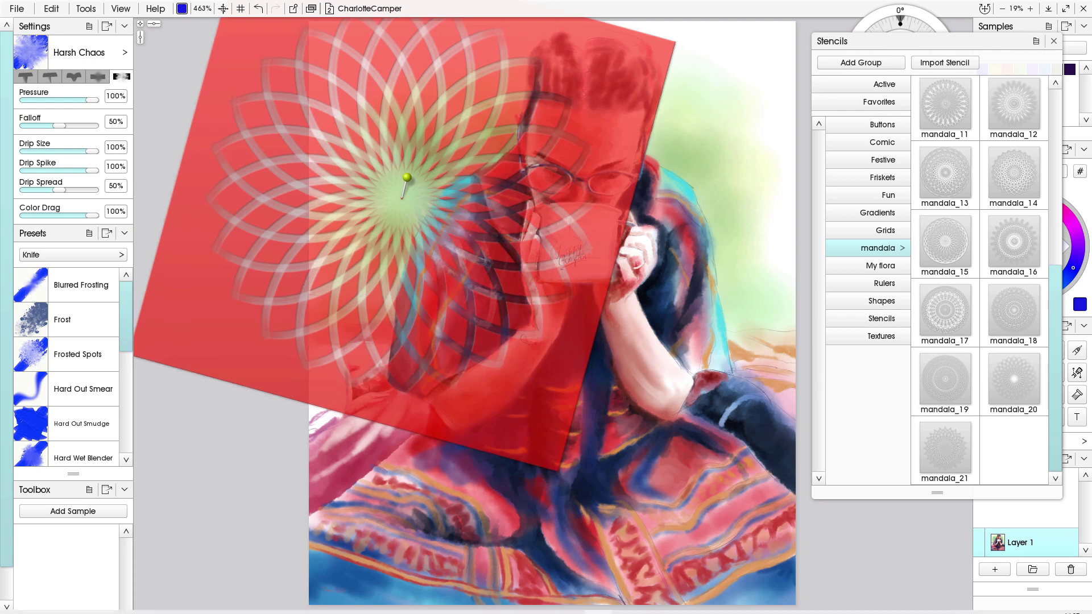
# Sample the turquoise from the woman's shawl, add a new layer above the painting and close the stencil collection
pyautogui.moveTo(41, 602)
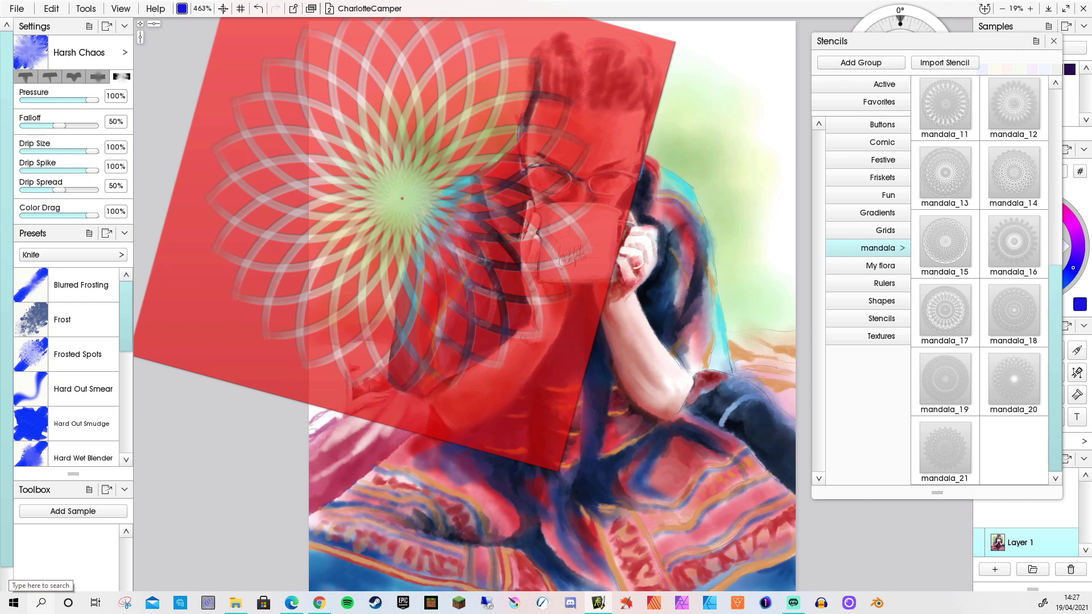
pyautogui.keyDown('alt'); pyautogui.click(669, 220); pyautogui.keyUp('alt')
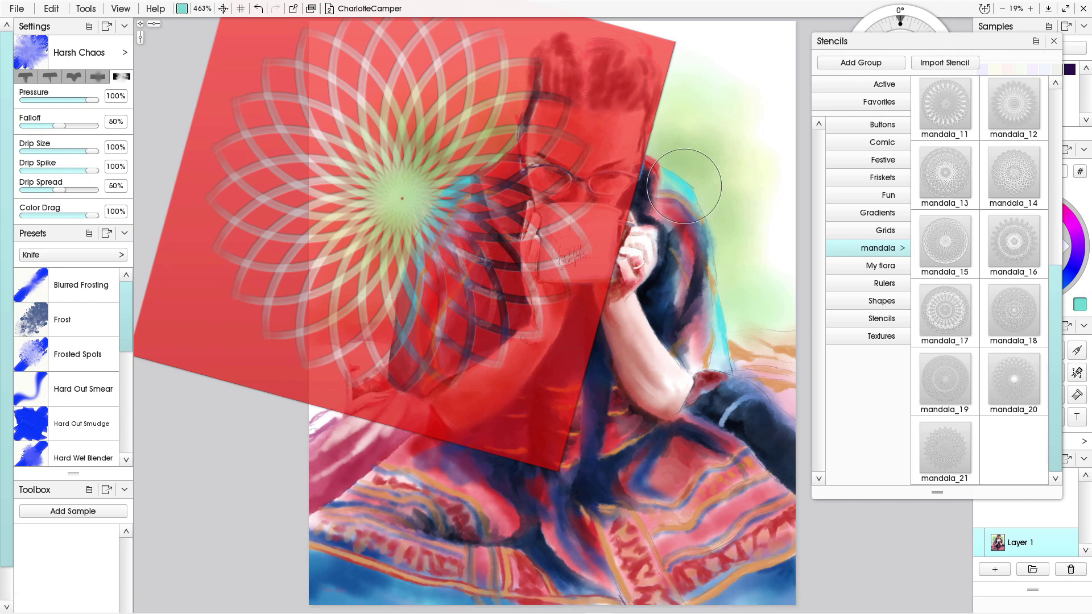
pyautogui.click(995, 570)
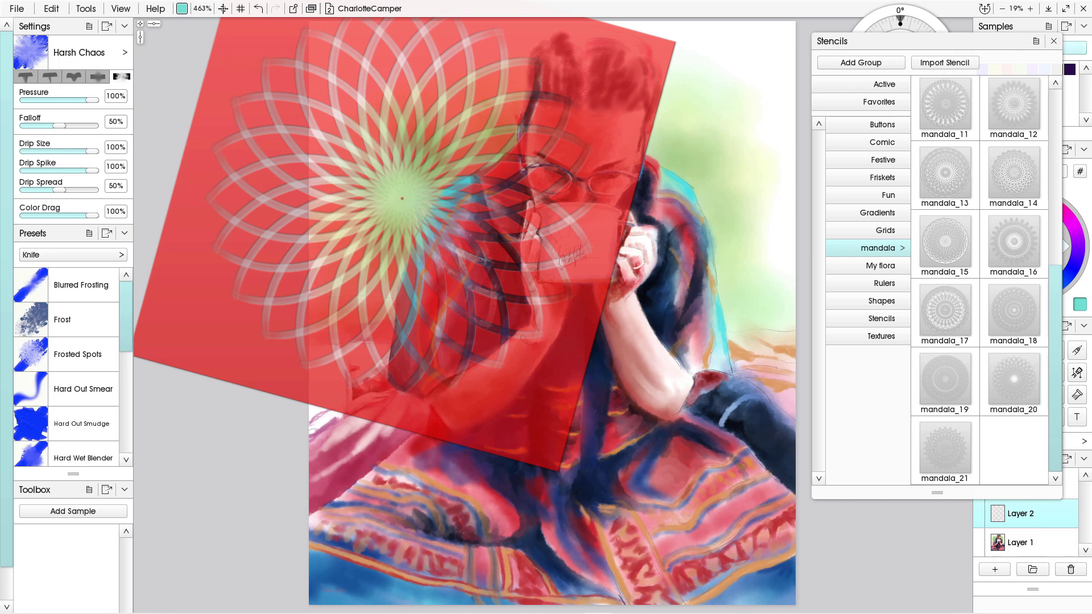
pyautogui.click(1054, 41)
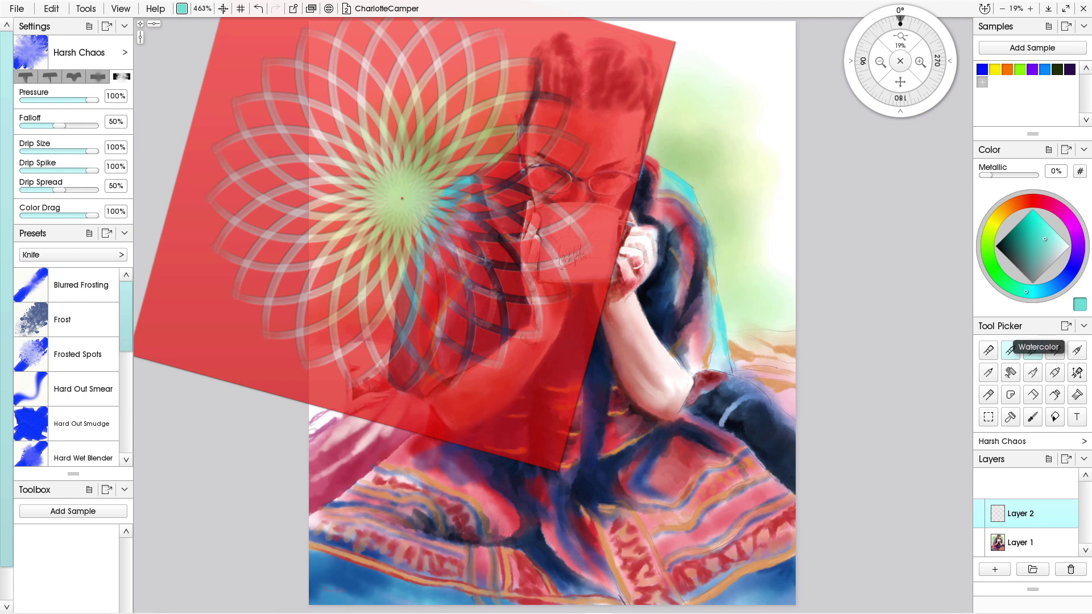
# Paint turquoise through the mandala stencil on the new layer with the Watercolor Unclean Brush, briefly hiding the stencil to check the strokes
pyautogui.click(1010, 350)
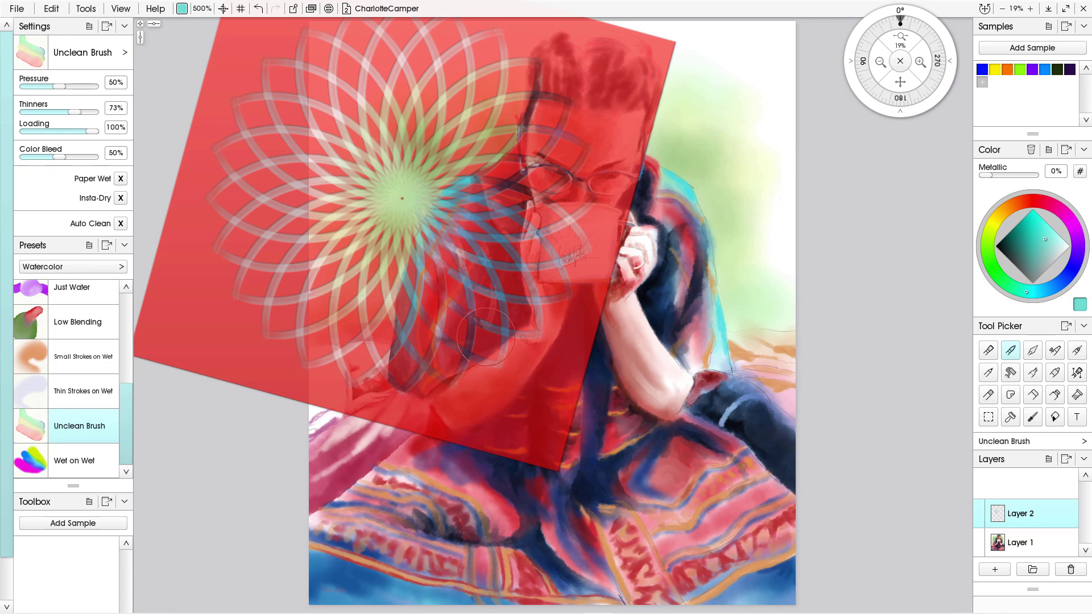
pyautogui.press('ctrl')
pyautogui.hotkey('ctrl', 'h')
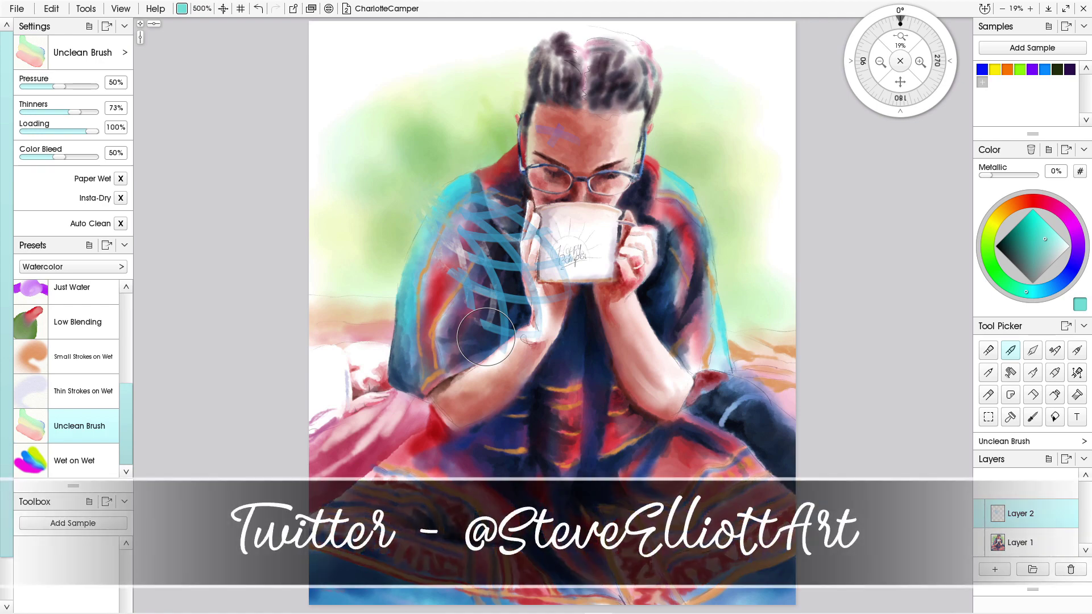
pyautogui.hotkey('ctrl', 'h')
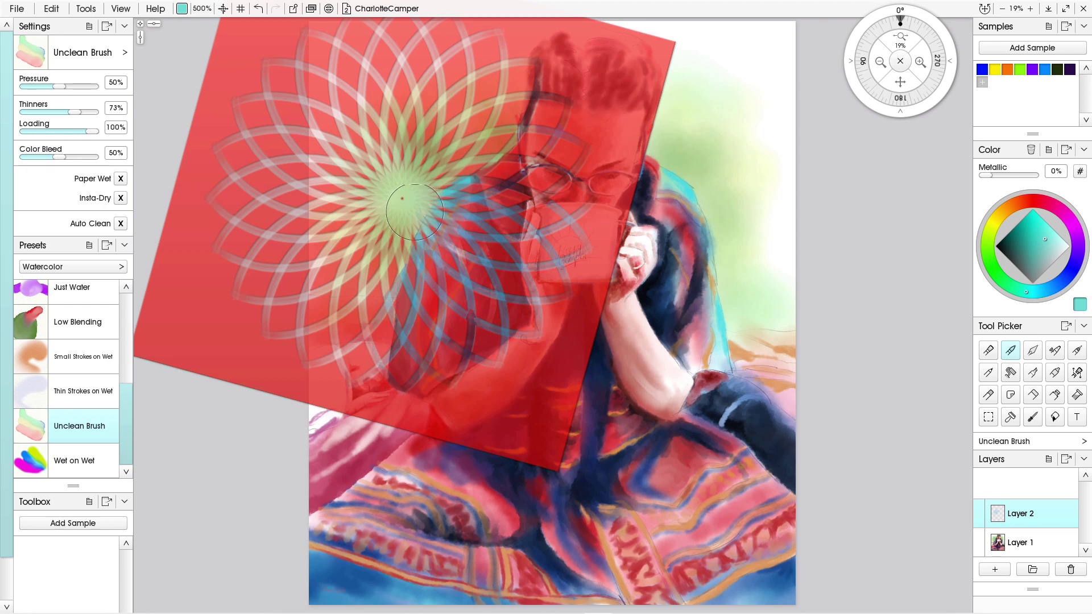
pyautogui.moveTo(415, 212); pyautogui.dragTo(435, 190)
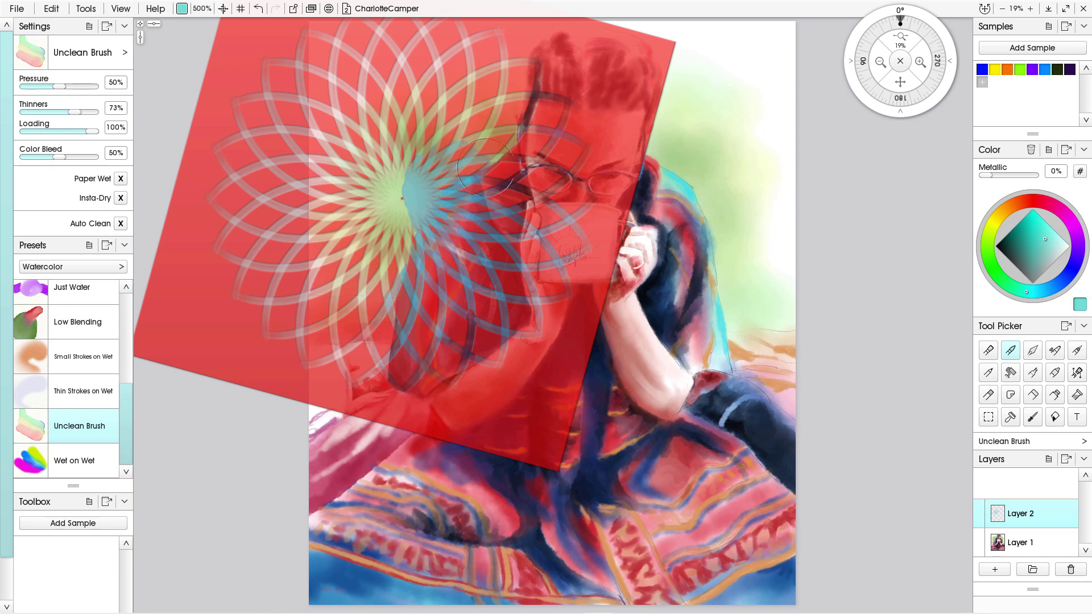
# Add turquoise around the mandala's centre and paint magenta sampled from the fabric beside the woman's knee through its inner petals
pyautogui.moveTo(376, 233)
pyautogui.mouseDown()
pyautogui.moveTo(395, 227)
pyautogui.moveTo(380, 238)
pyautogui.mouseUp()
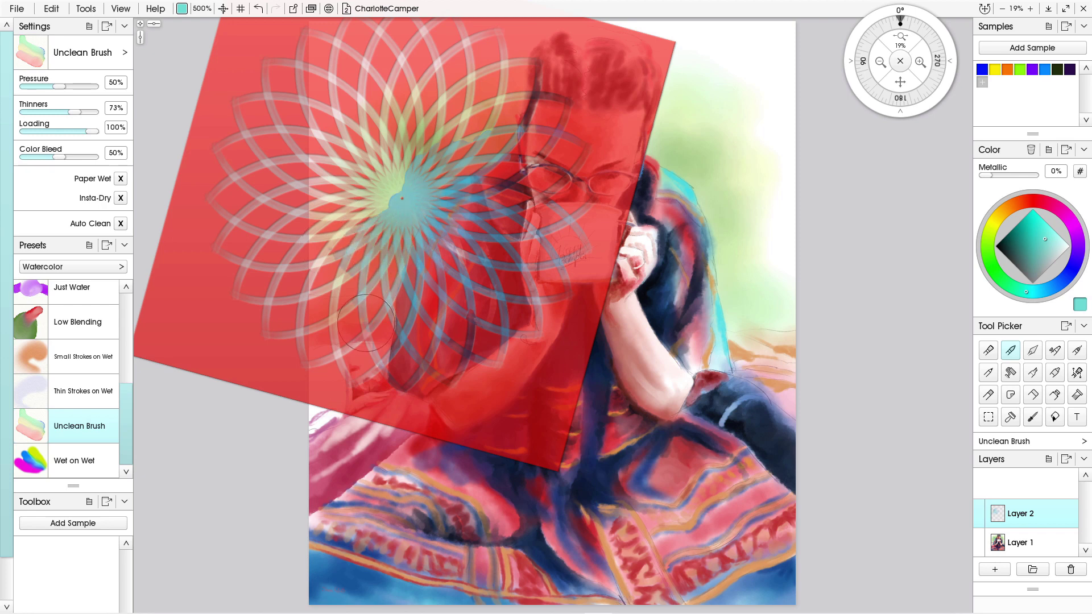
pyautogui.press('alt')
pyautogui.keyDown('alt'); pyautogui.click(340, 484); pyautogui.keyUp('alt')
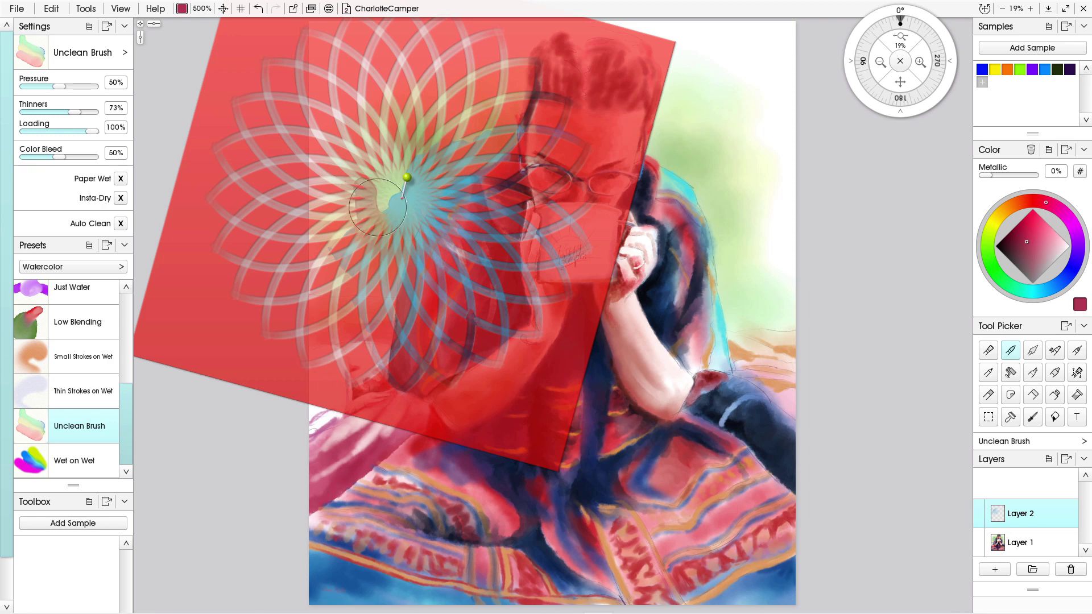
pyautogui.moveTo(378, 207); pyautogui.dragTo(376, 189)
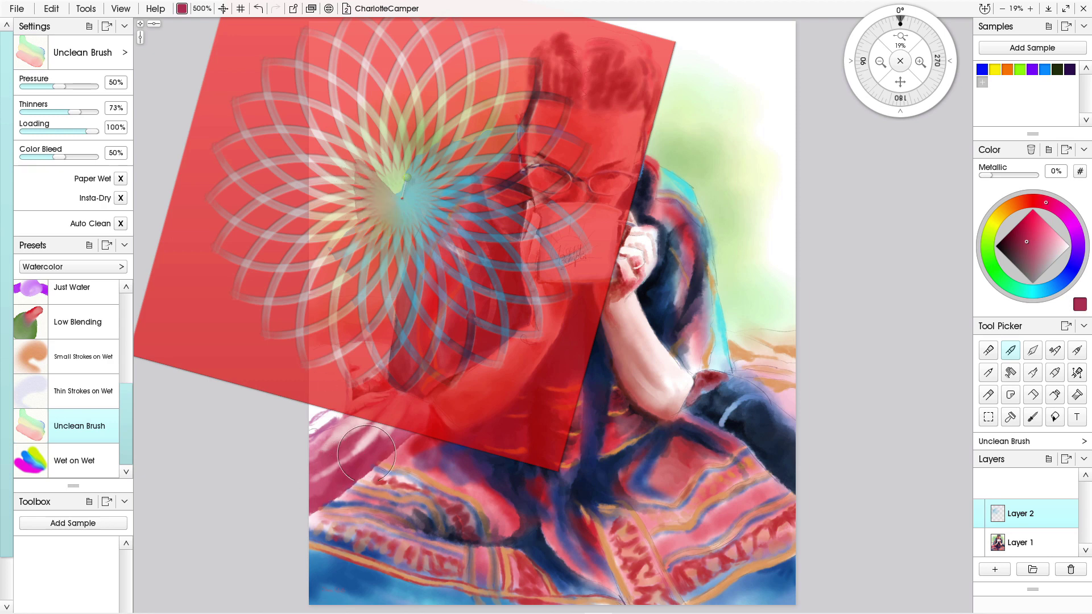
pyautogui.moveTo(341, 199)
pyautogui.mouseDown()
pyautogui.moveTo(364, 225)
pyautogui.moveTo(356, 237)
pyautogui.mouseUp()
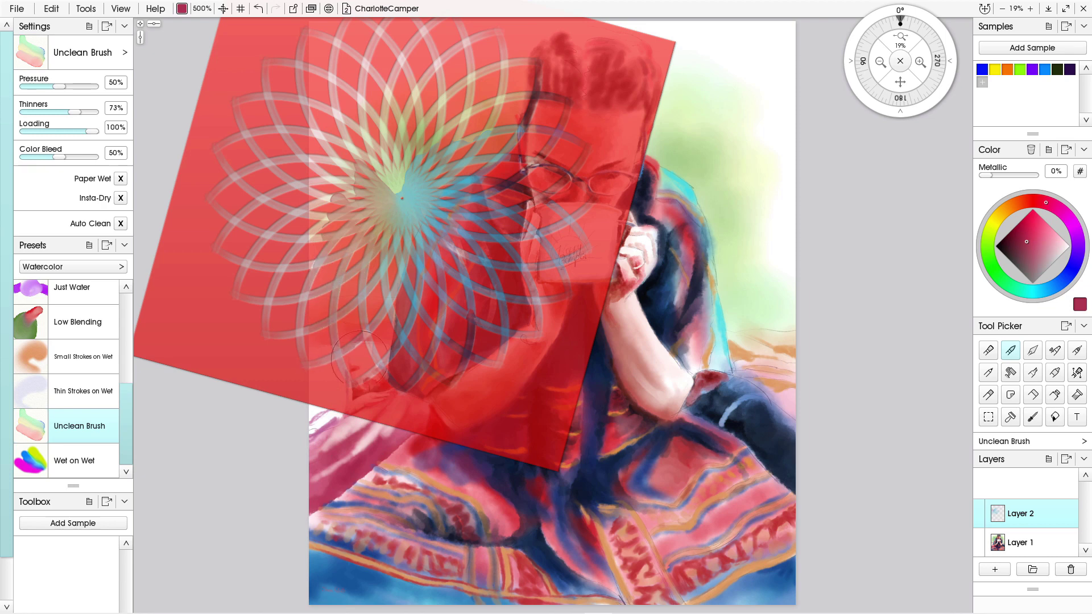
pyautogui.moveTo(346, 191)
pyautogui.mouseDown()
pyautogui.moveTo(389, 177)
pyautogui.moveTo(396, 161)
pyautogui.mouseUp()
pyautogui.moveTo(403, 113)
pyautogui.mouseDown()
pyautogui.moveTo(431, 134)
pyautogui.moveTo(443, 84)
pyautogui.moveTo(448, 120)
pyautogui.moveTo(493, 68)
pyautogui.moveTo(492, 84)
pyautogui.moveTo(504, 59)
pyautogui.moveTo(521, 55)
pyautogui.moveTo(515, 88)
pyautogui.moveTo(507, 68)
pyautogui.moveTo(496, 82)
pyautogui.moveTo(505, 106)
pyautogui.moveTo(466, 137)
pyautogui.moveTo(487, 92)
pyautogui.moveTo(463, 112)
pyautogui.moveTo(456, 103)
pyautogui.moveTo(413, 120)
pyautogui.moveTo(483, 67)
pyautogui.moveTo(395, 139)
pyautogui.mouseUp()
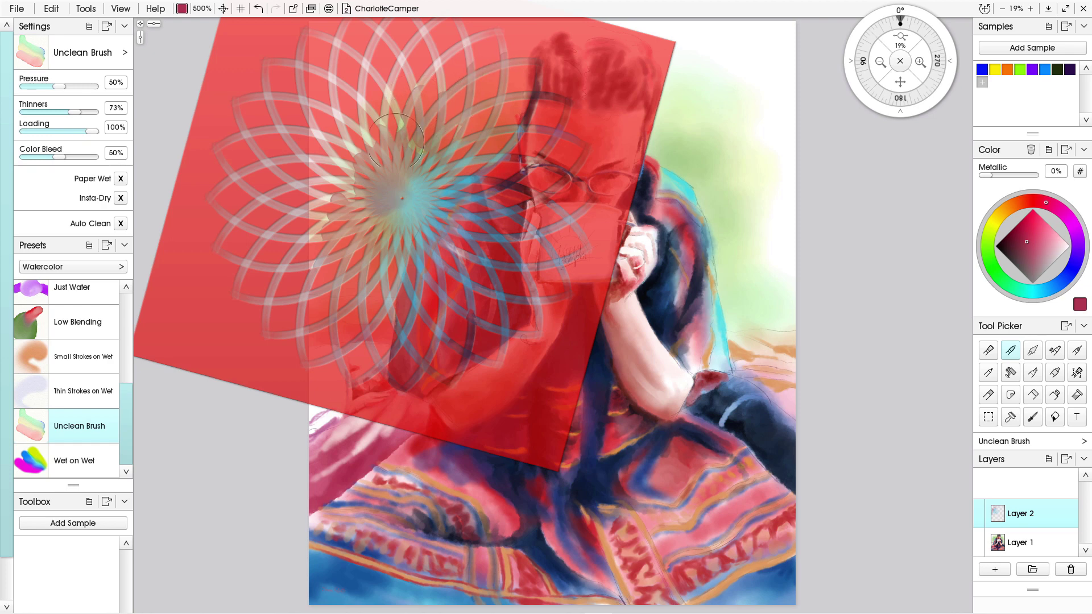
# Sample the light green of the background and paint it through the stencil over the mandala's outer and inner petals
pyautogui.keyDown('alt'); pyautogui.click(695, 163); pyautogui.keyUp('alt')
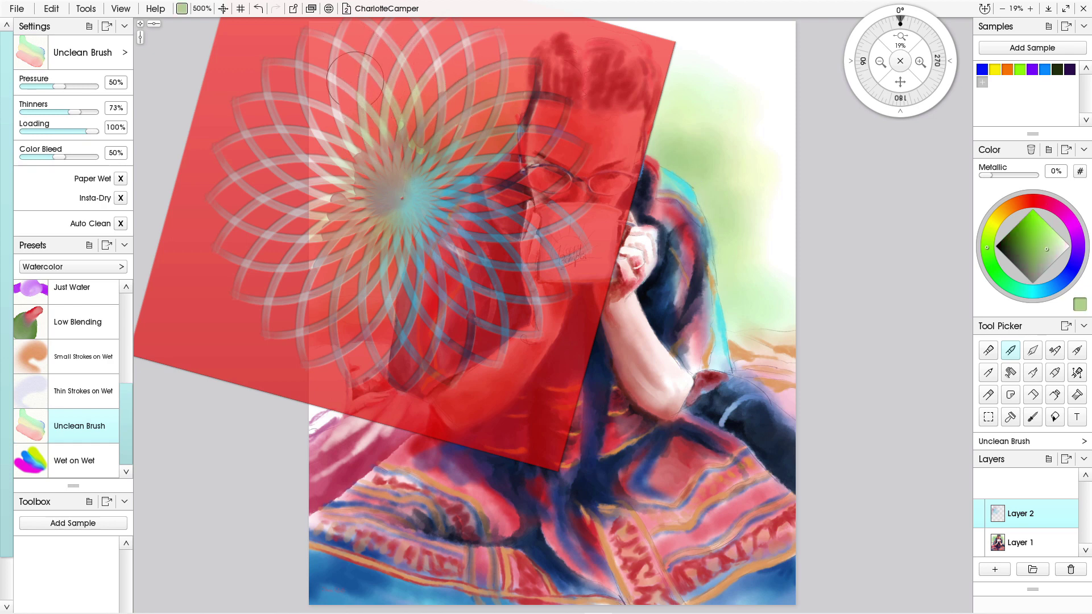
pyautogui.moveTo(355, 80)
pyautogui.mouseDown()
pyautogui.moveTo(361, 139)
pyautogui.moveTo(353, 110)
pyautogui.moveTo(358, 121)
pyautogui.moveTo(335, 121)
pyautogui.moveTo(352, 151)
pyautogui.moveTo(331, 139)
pyautogui.moveTo(344, 176)
pyautogui.moveTo(300, 155)
pyautogui.moveTo(329, 244)
pyautogui.moveTo(297, 235)
pyautogui.mouseUp()
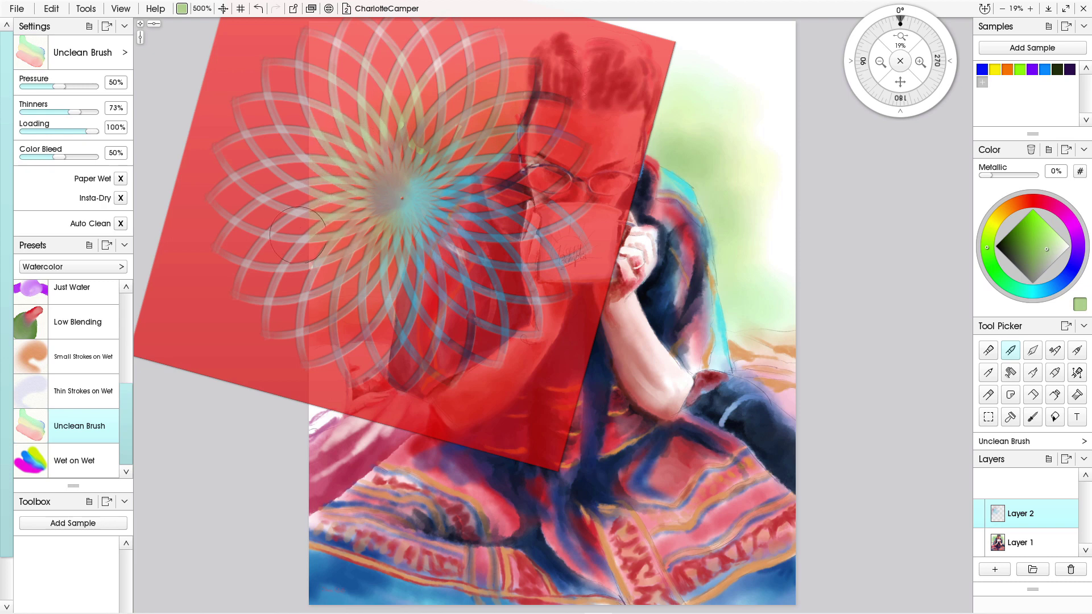
pyautogui.moveTo(316, 280)
pyautogui.mouseDown()
pyautogui.moveTo(358, 86)
pyautogui.moveTo(432, 60)
pyautogui.moveTo(404, 35)
pyautogui.moveTo(435, 102)
pyautogui.moveTo(389, 90)
pyautogui.moveTo(474, 41)
pyautogui.moveTo(500, 41)
pyautogui.moveTo(503, 60)
pyautogui.moveTo(449, 51)
pyautogui.moveTo(443, 74)
pyautogui.moveTo(455, 42)
pyautogui.moveTo(399, 201)
pyautogui.mouseUp()
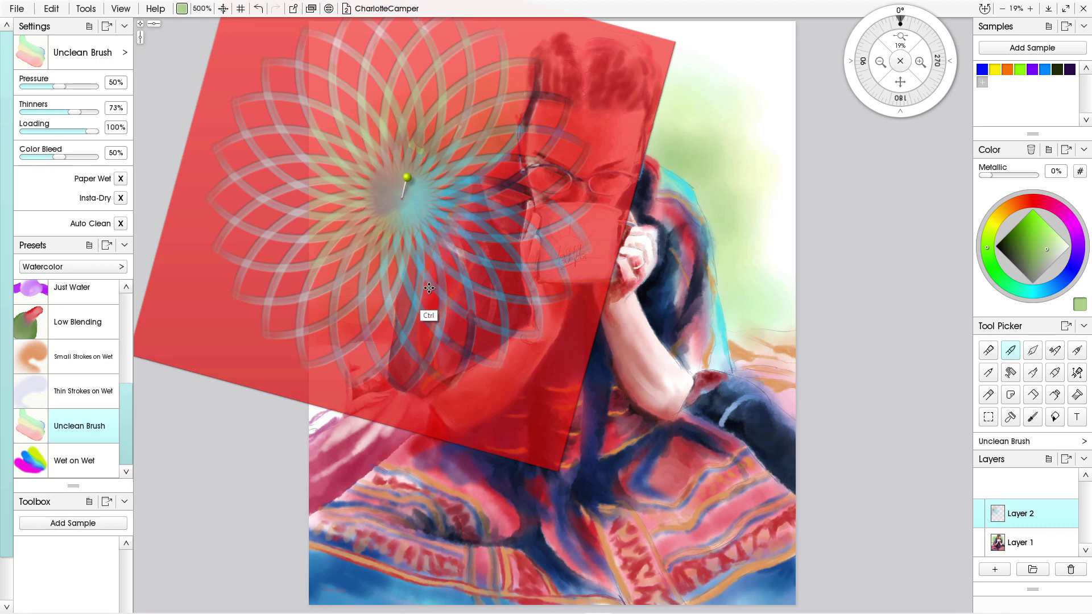
pyautogui.moveTo(424, 297); pyautogui.dragTo(426, 295)
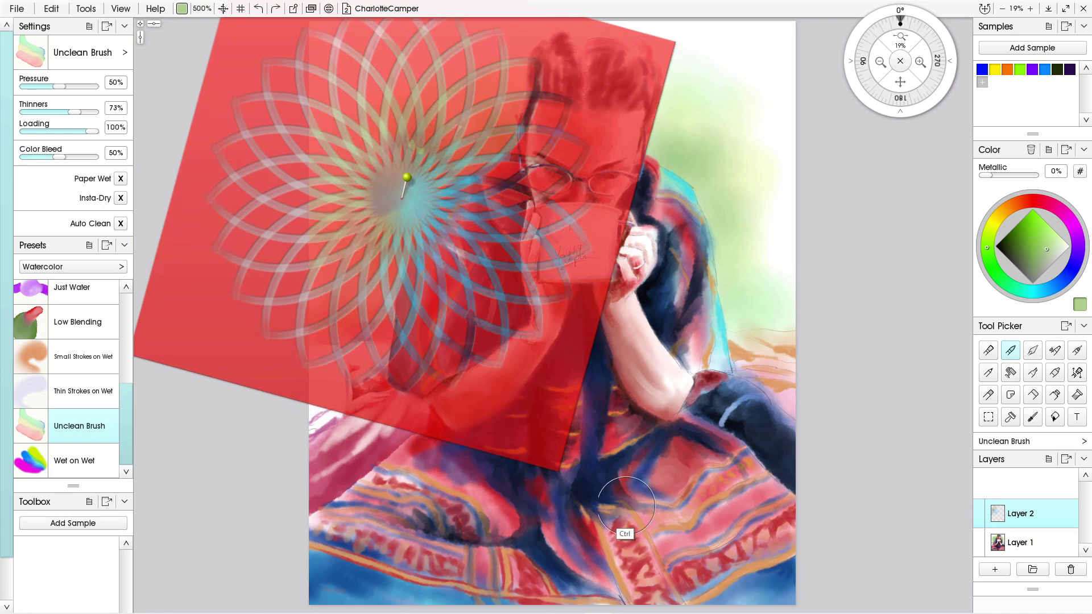
# Step back and forth through the latest strokes, check the pattern with the stencil hidden, and paint green on the upper petals
pyautogui.hotkey('ctrl', 'z')
pyautogui.scroll(-2, 613, 555)
pyautogui.scroll(1, 613, 554)
pyautogui.hotkey('ctrl', 'y')
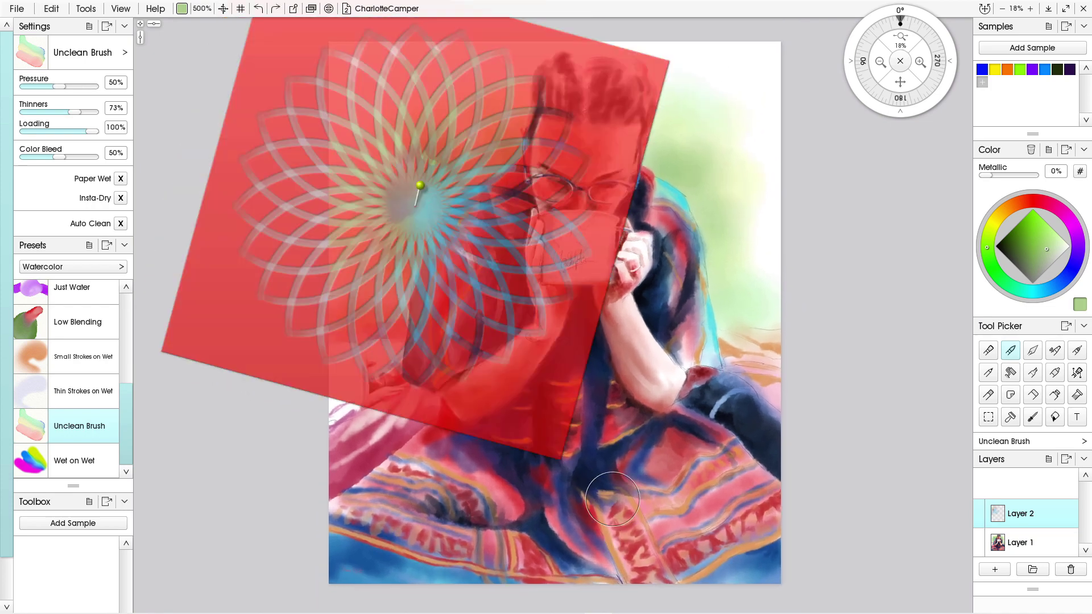
pyautogui.hotkey('ctrl', 'z')
pyautogui.scroll(-1, 566, 514)
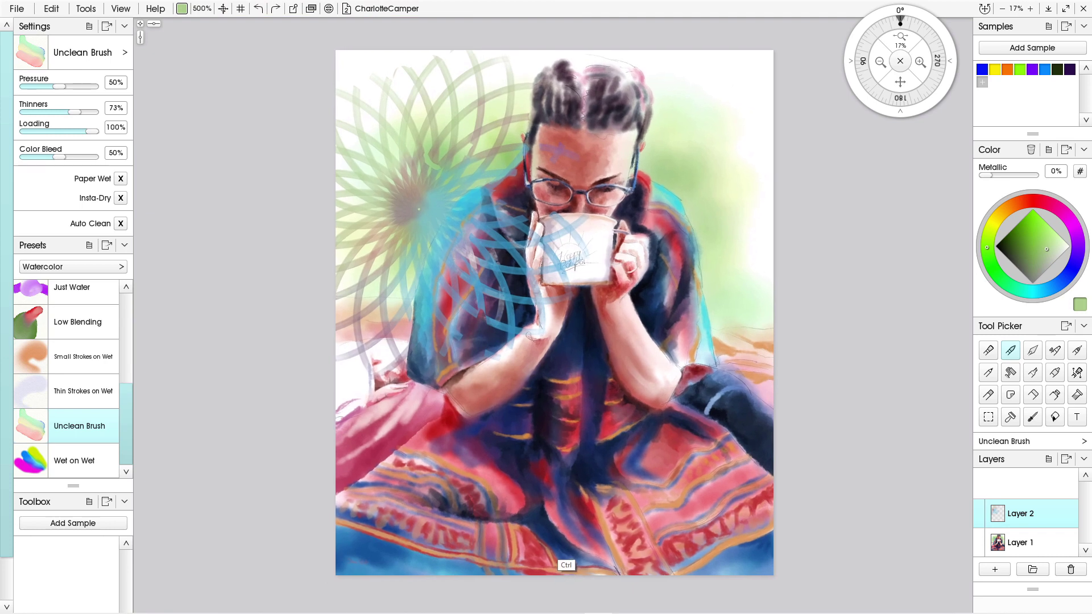
pyautogui.hotkey('ctrl', 'y')
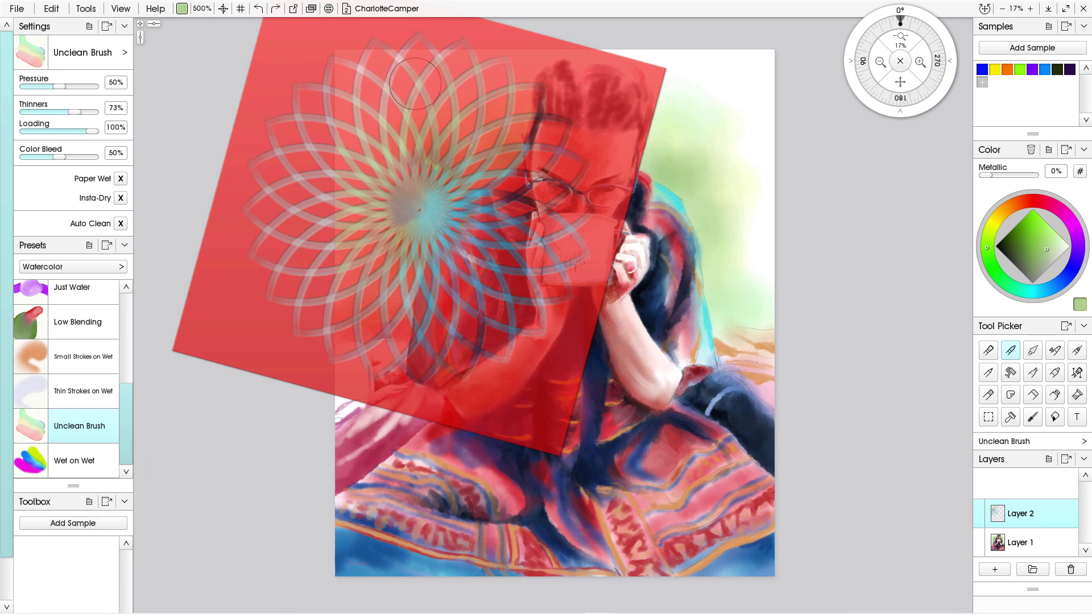
pyautogui.moveTo(415, 83)
pyautogui.mouseDown()
pyautogui.moveTo(397, 59)
pyautogui.moveTo(410, 77)
pyautogui.mouseUp()
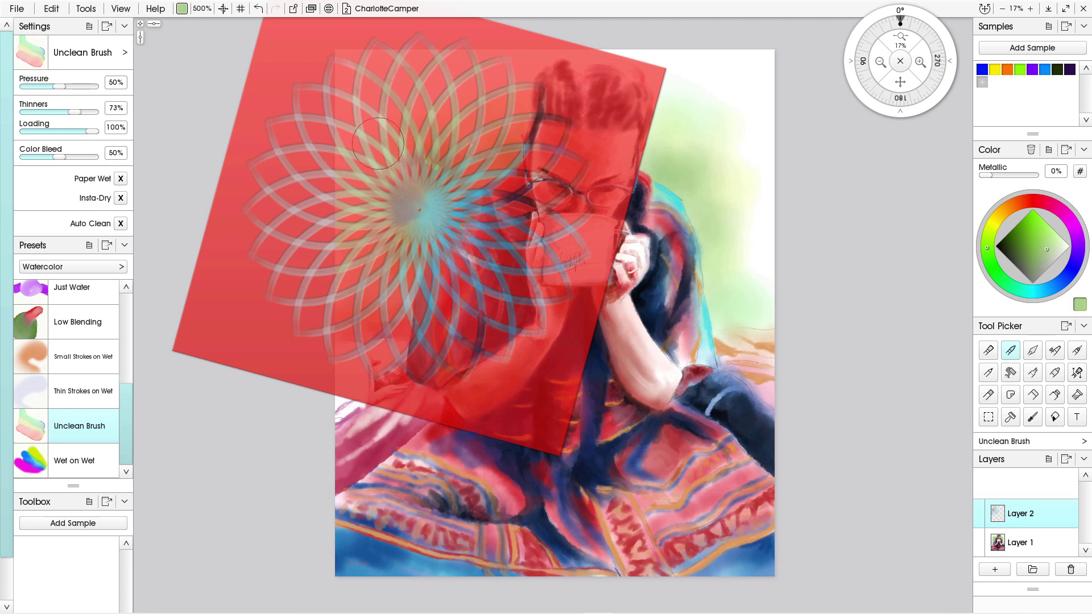
# Browse the Knife presets and compare the painting with the stencil hidden and shown, ending on the Watercolor Unclean Brush
pyautogui.press('k')
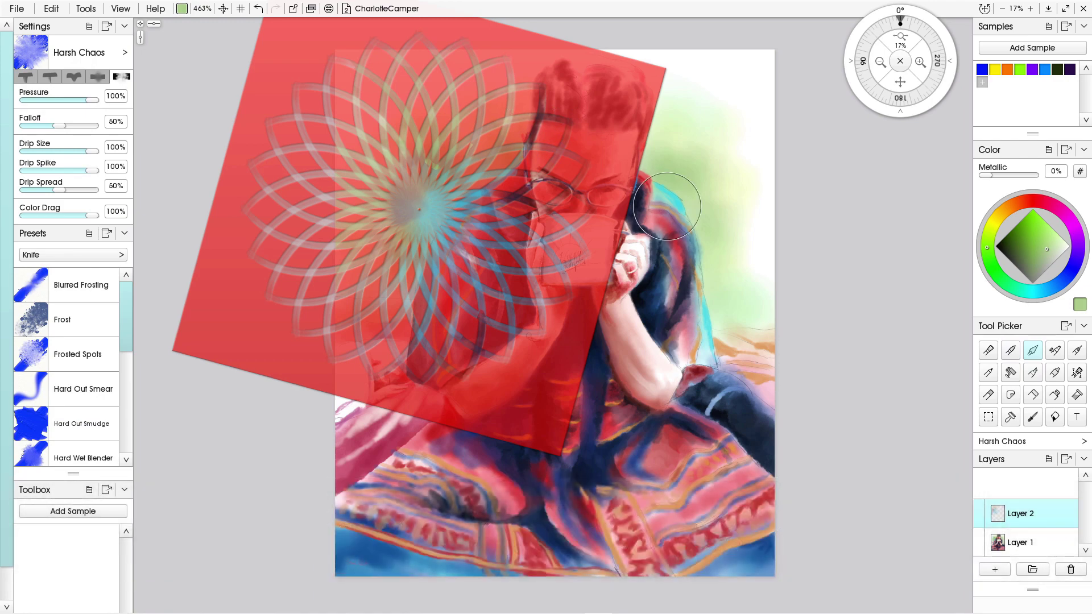
pyautogui.scroll(-5, 68, 364)
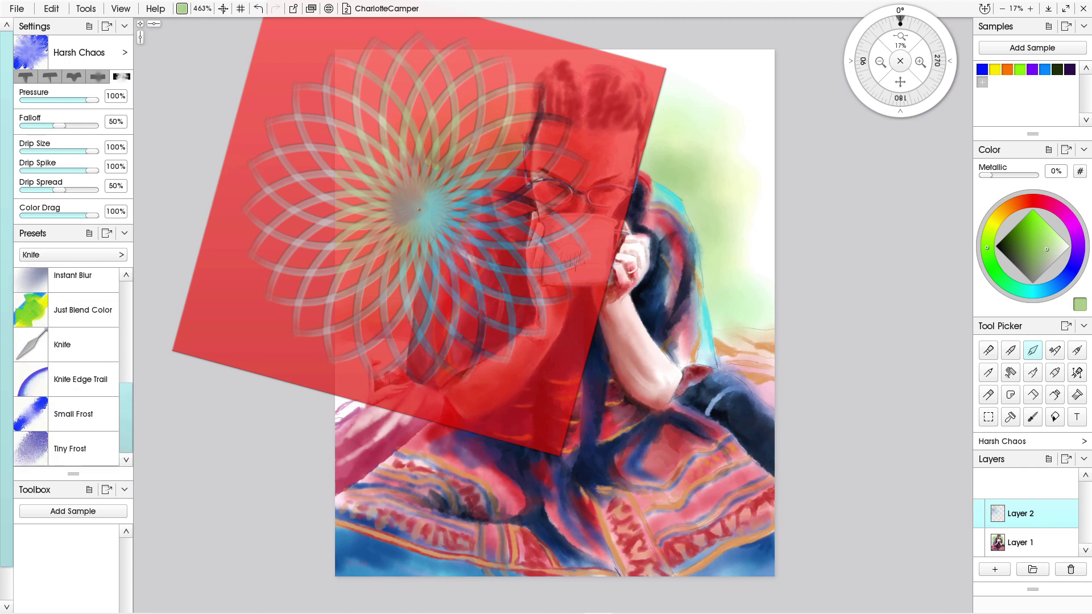
pyautogui.scroll(3, 68, 364)
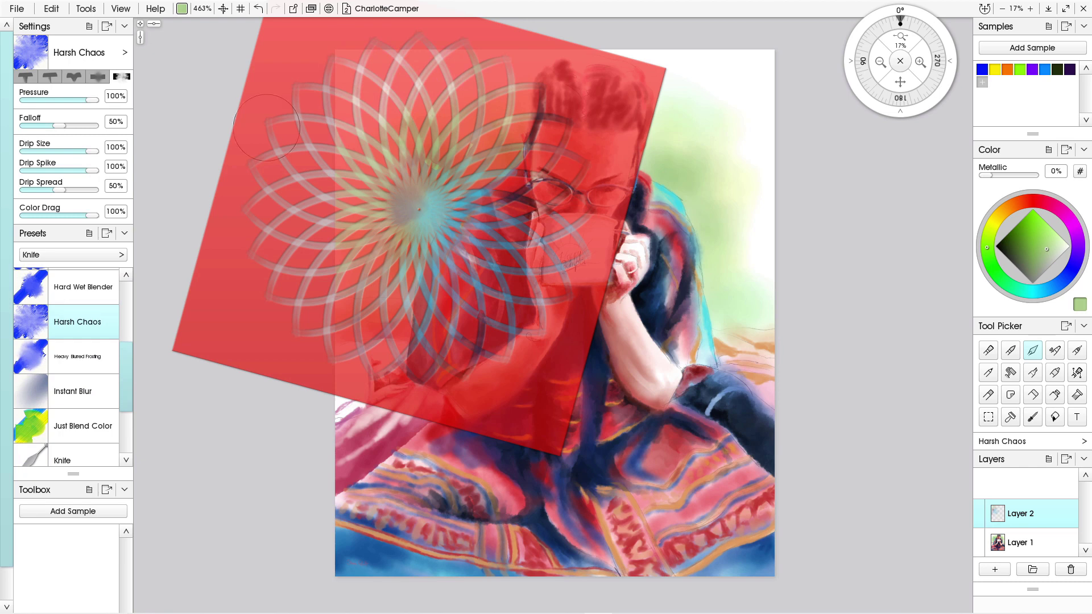
pyautogui.press('Escape')
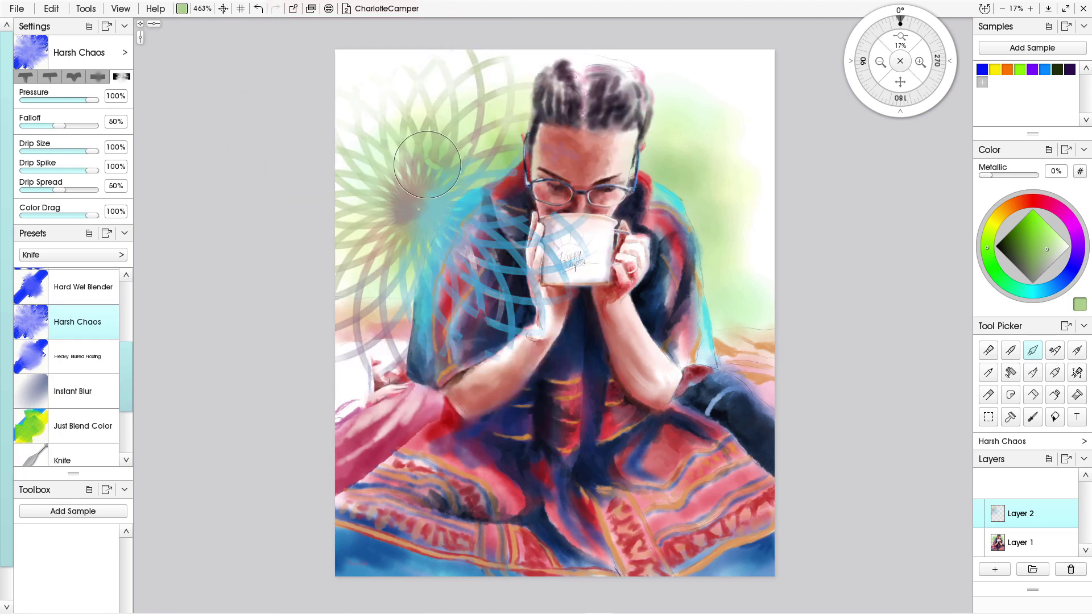
pyautogui.click(423, 188)
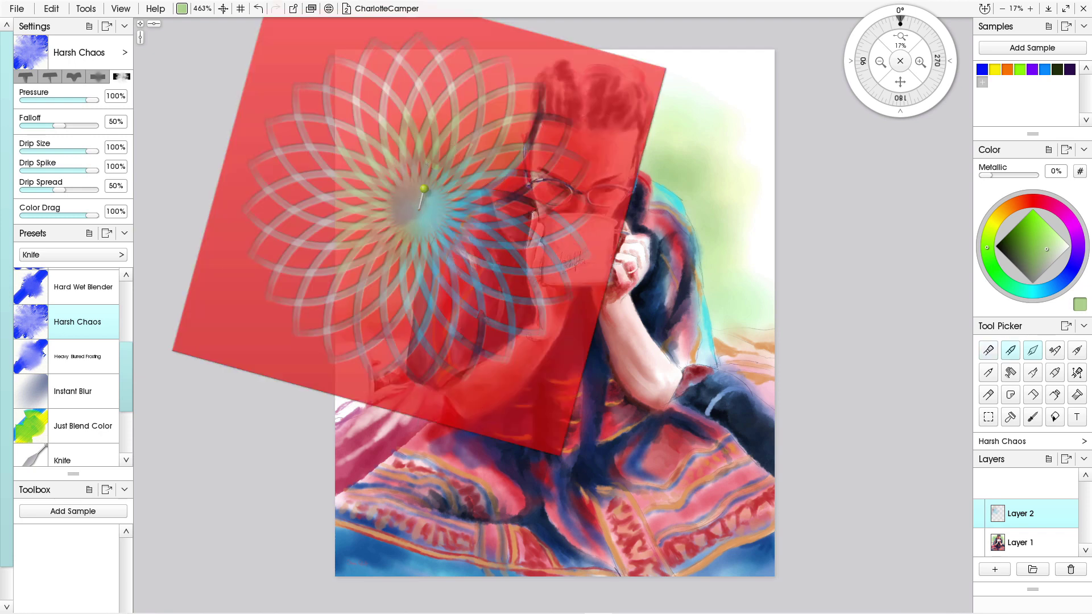
pyautogui.press('w')
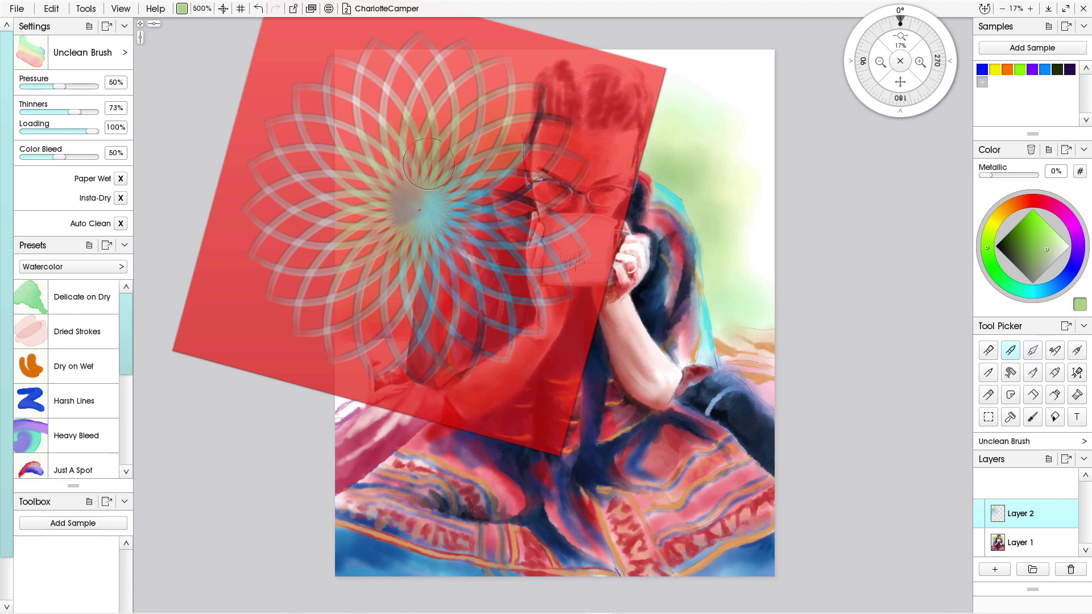
pyautogui.keyDown('shift'); pyautogui.rightClick(359, 180); pyautogui.keyUp('shift')
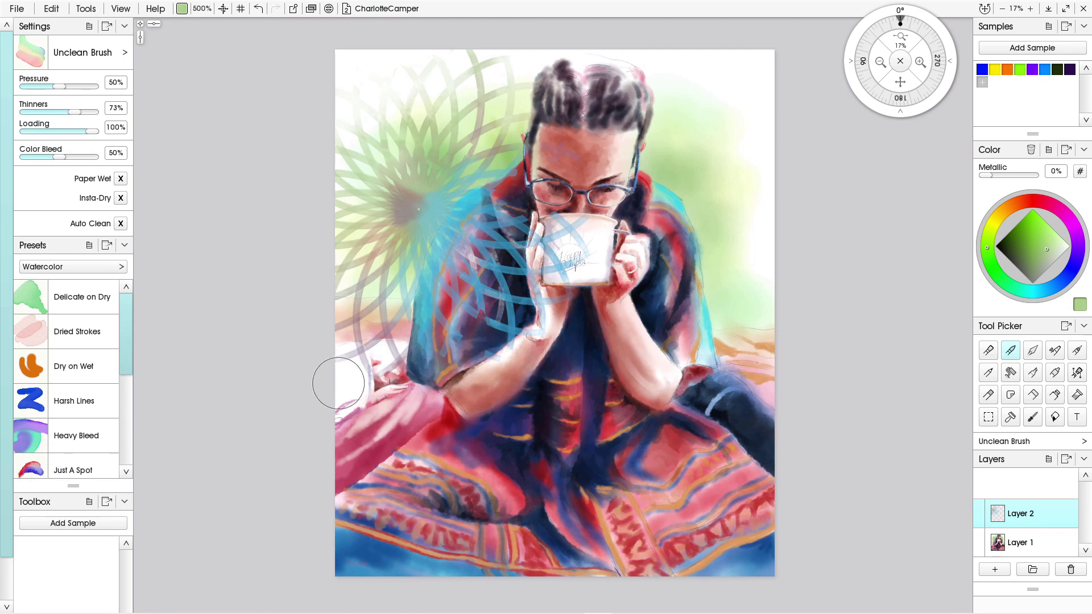
pyautogui.hotkey('ctrl', 'alt', 's')
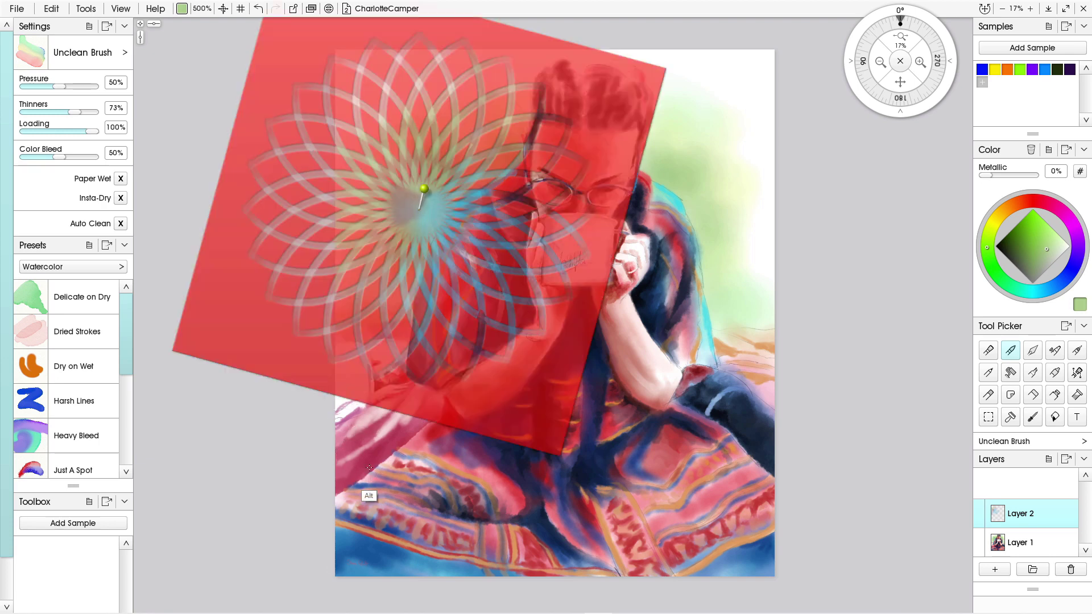
# Paint over the mandala's centre with magenta sampled from the fabric by the knee, and hide the stencil
pyautogui.keyDown('alt'); pyautogui.click(366, 489); pyautogui.keyUp('alt')
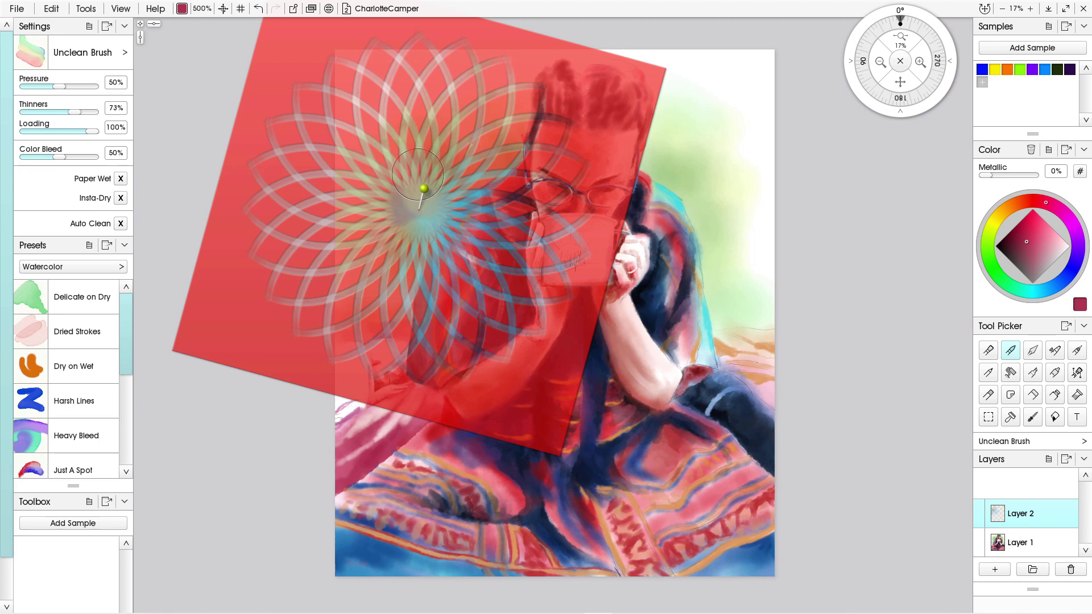
pyautogui.moveTo(411, 235)
pyautogui.mouseDown()
pyautogui.moveTo(371, 223)
pyautogui.moveTo(382, 232)
pyautogui.mouseUp()
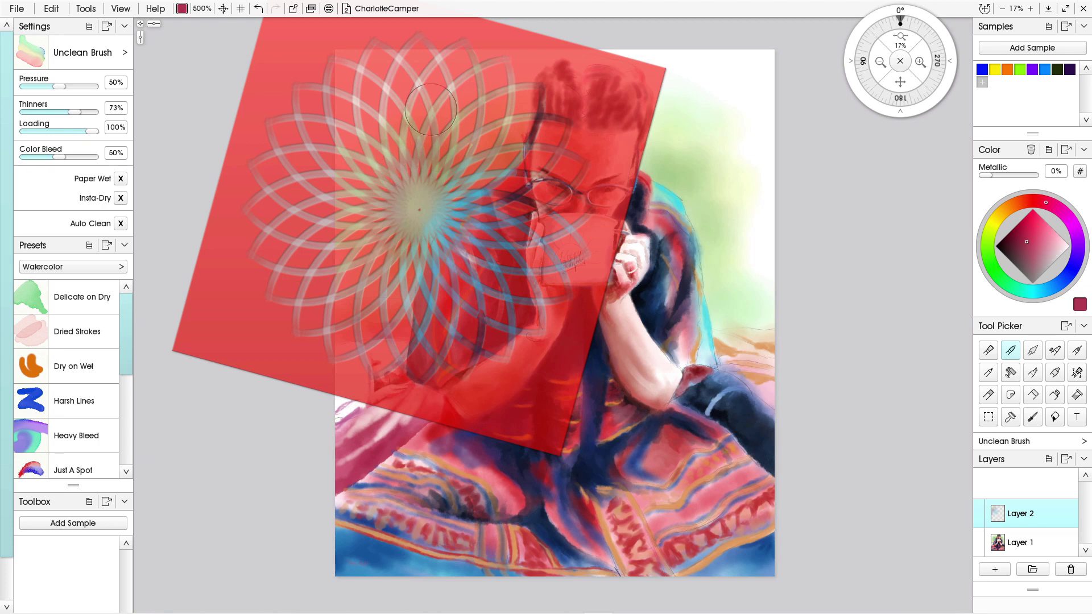
pyautogui.hotkey('ctrl', 'space')
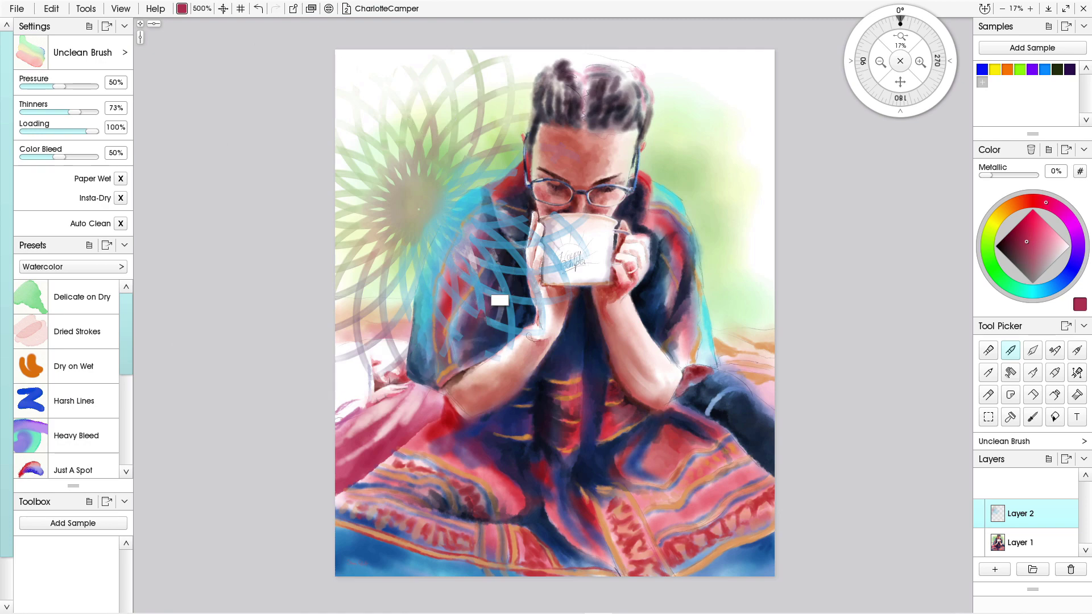
# Examine the mandala's lines over the mug and shawl up close, and undo the last two changes
pyautogui.keyDown('ctrl'); pyautogui.click(543, 267); pyautogui.keyUp('ctrl')
pyautogui.keyDown('ctrl'); pyautogui.click(537, 267); pyautogui.keyUp('ctrl')
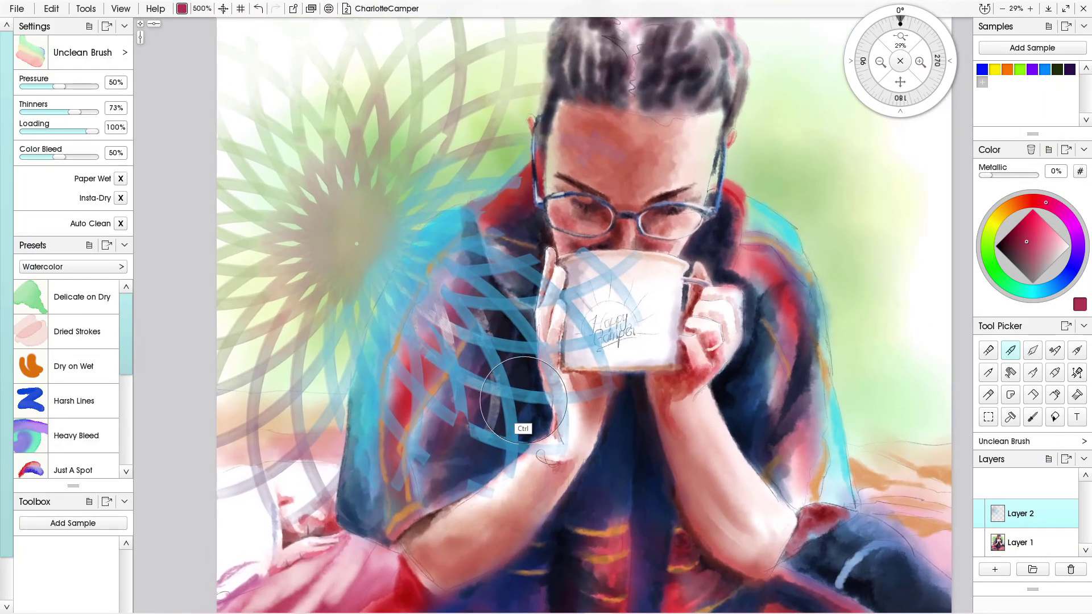
pyautogui.keyDown('ctrl'); pyautogui.click(512, 430); pyautogui.keyUp('ctrl')
pyautogui.keyDown('ctrl'); pyautogui.click(542, 402); pyautogui.keyUp('ctrl')
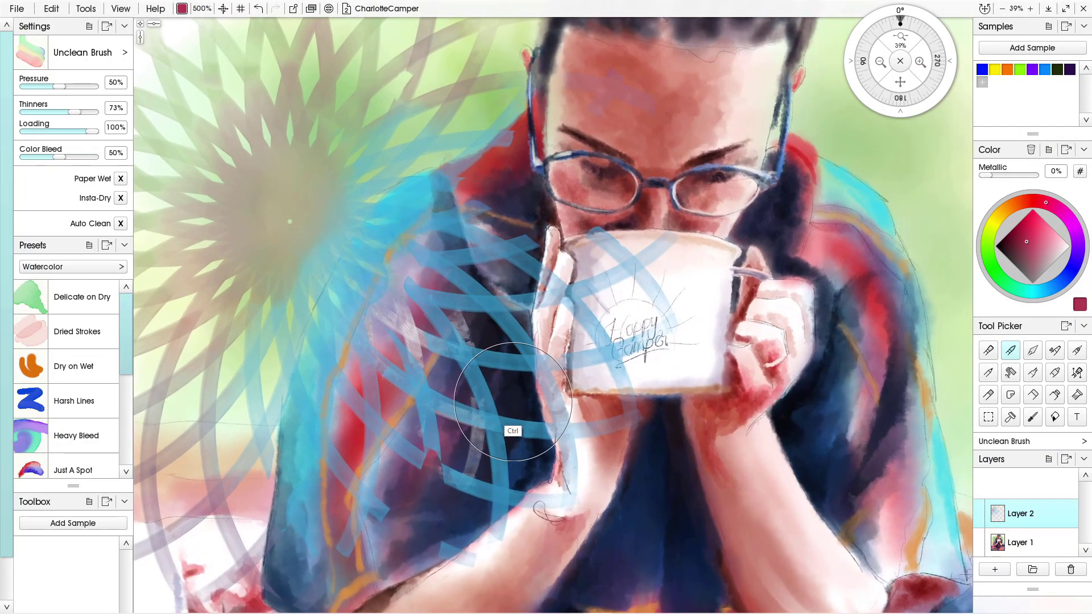
pyautogui.keyDown('ctrl'); pyautogui.click(492, 447); pyautogui.keyUp('ctrl')
pyautogui.scroll(-3, 488, 452)
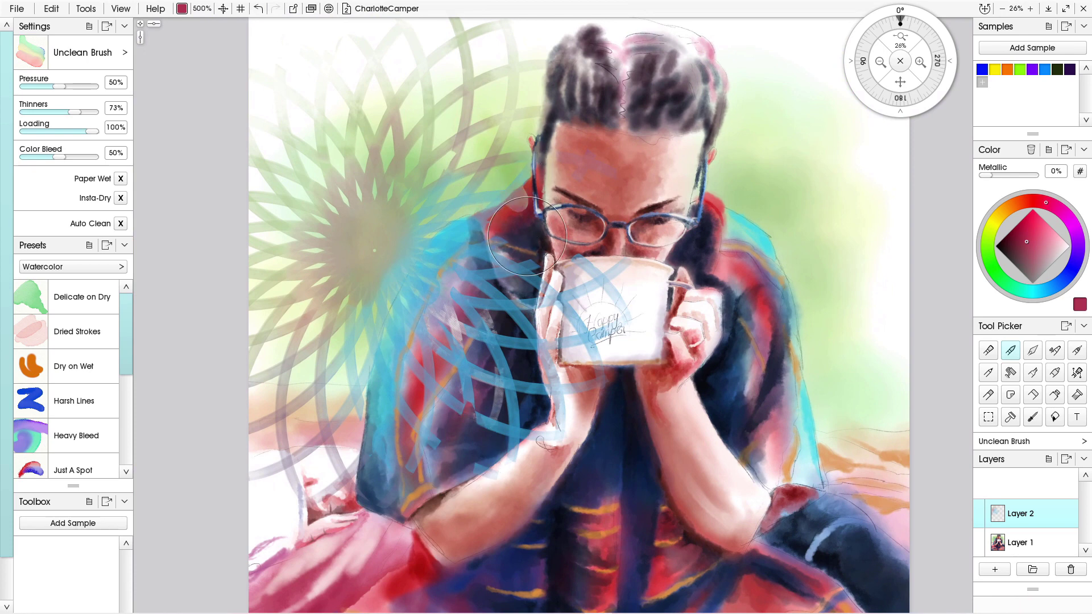
pyautogui.hotkey('ctrl', 'z')
pyautogui.hotkey('ctrl', 'z')
# Smear the mandala's lines around the mug rim and the woman's wrist with the Harsh Chaos Knife at 195% size
pyautogui.click(1033, 350)
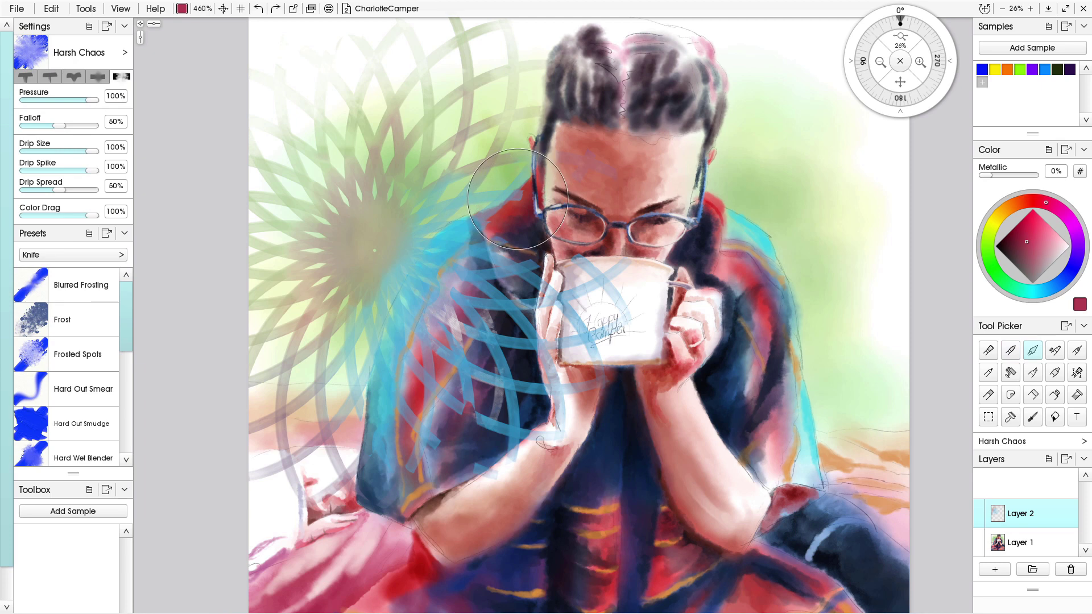
pyautogui.press('[')
pyautogui.press('[')
pyautogui.press('[')
pyautogui.press('[')
pyautogui.press('[')
pyautogui.press('[')
pyautogui.press('[')
pyautogui.press('[')
pyautogui.press('[')
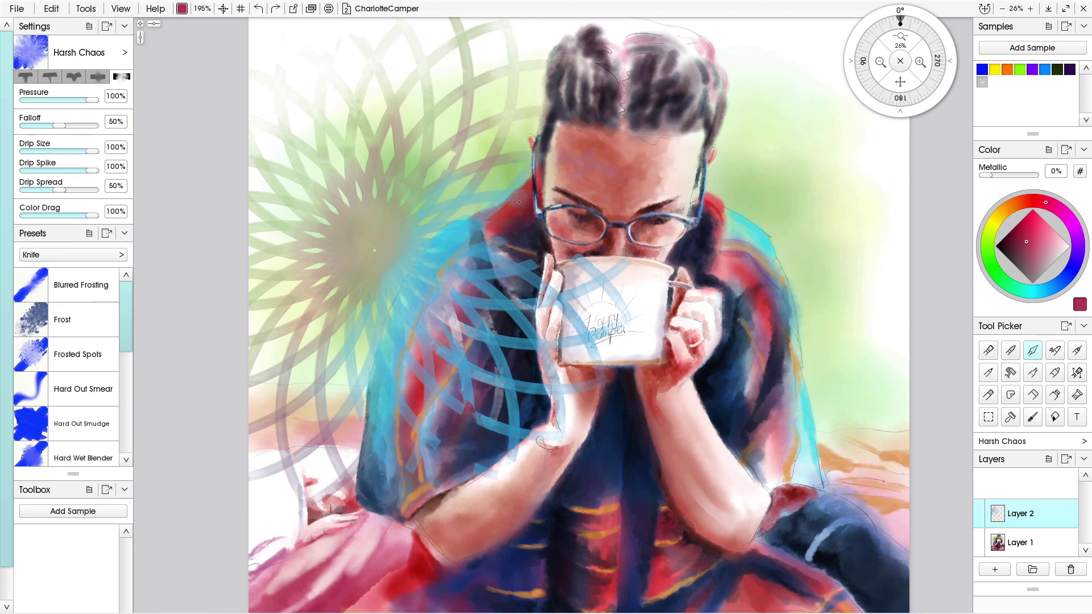
pyautogui.click(590, 249)
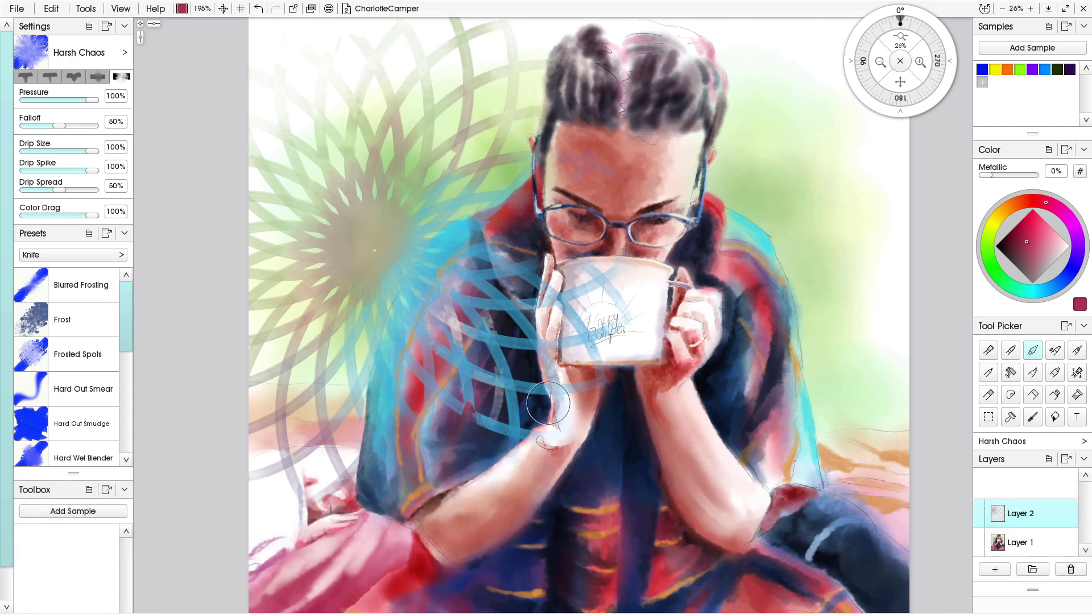
pyautogui.moveTo(547, 404); pyautogui.dragTo(561, 398)
# Set the blend mode of Layer 2 to Watercolor
pyautogui.click(1072, 520)
pyautogui.moveTo(967, 323)
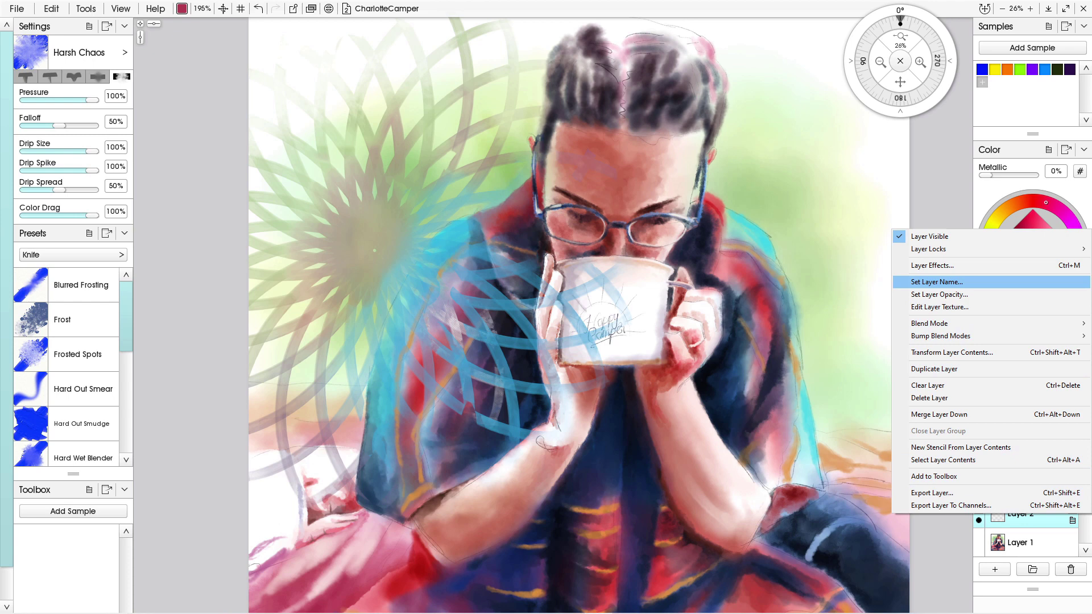
pyautogui.moveTo(917, 325)
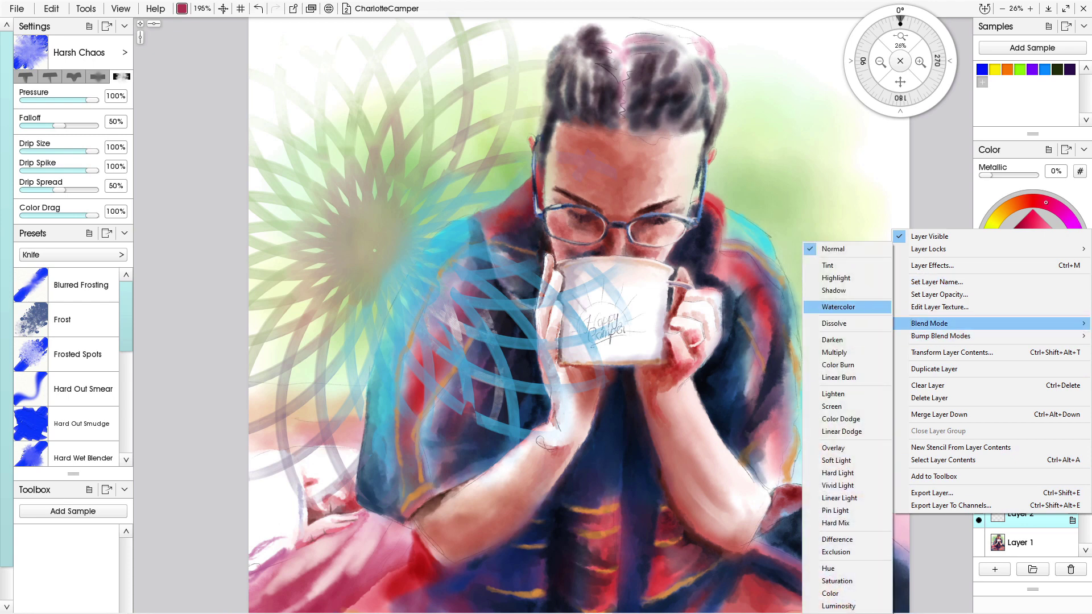
pyautogui.click(837, 306)
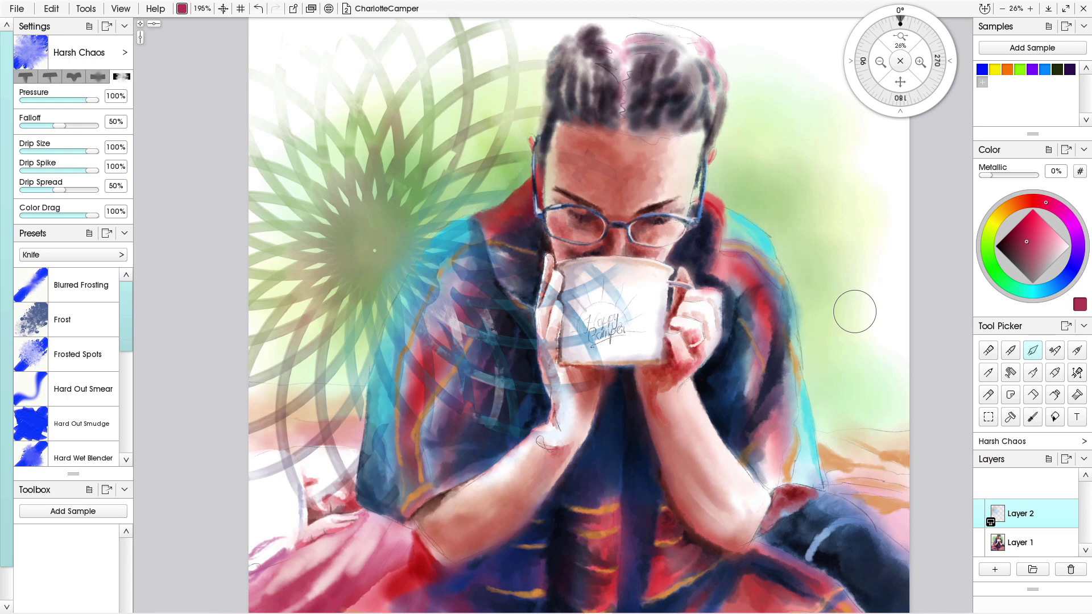
# Set the blend mode of Layer 2 to Dissolve
pyautogui.moveTo(1023, 513)
pyautogui.click(1072, 520)
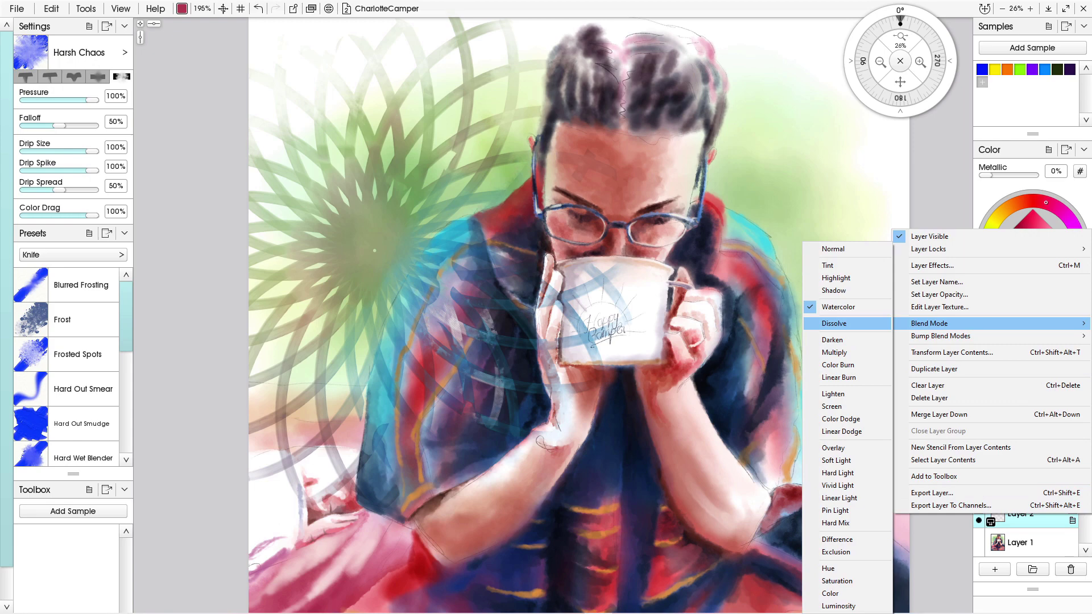
pyautogui.click(832, 323)
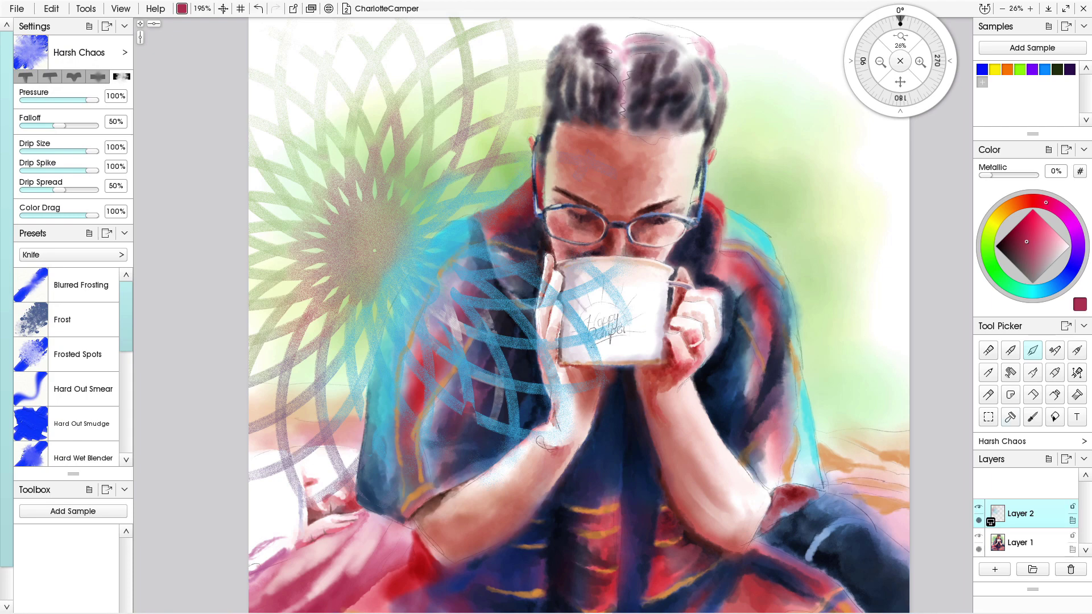
# Set the blend mode of Layer 2 to Darken
pyautogui.click(1072, 520)
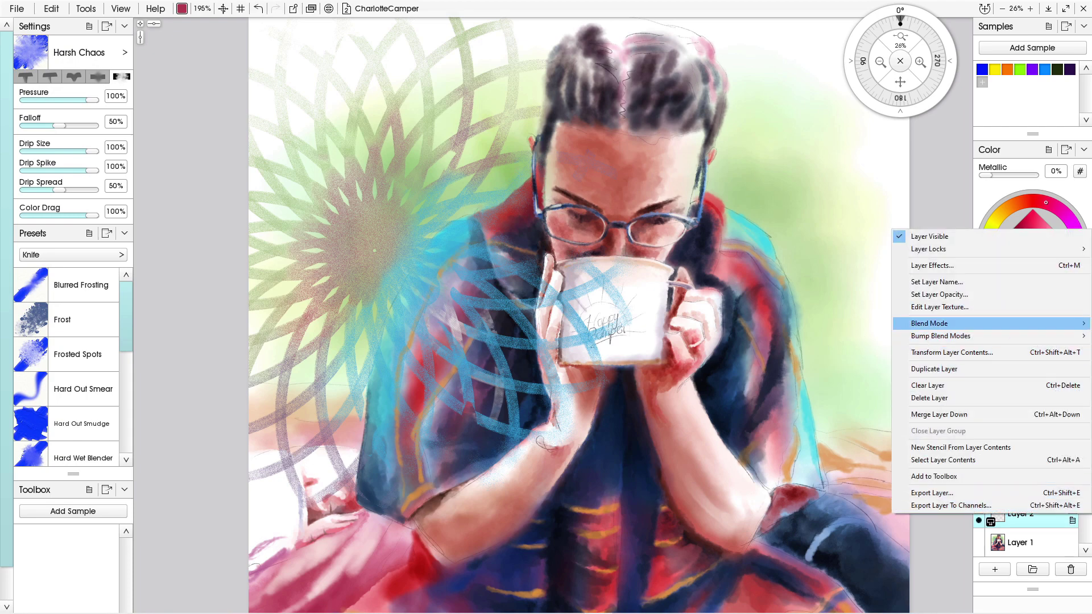
pyautogui.moveTo(932, 323)
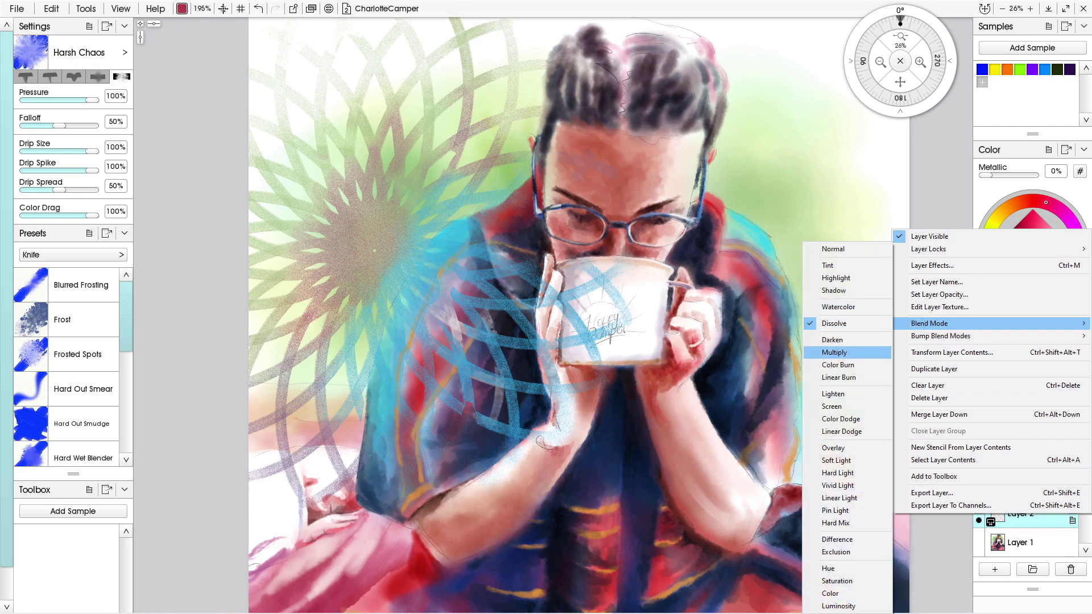
pyautogui.click(822, 340)
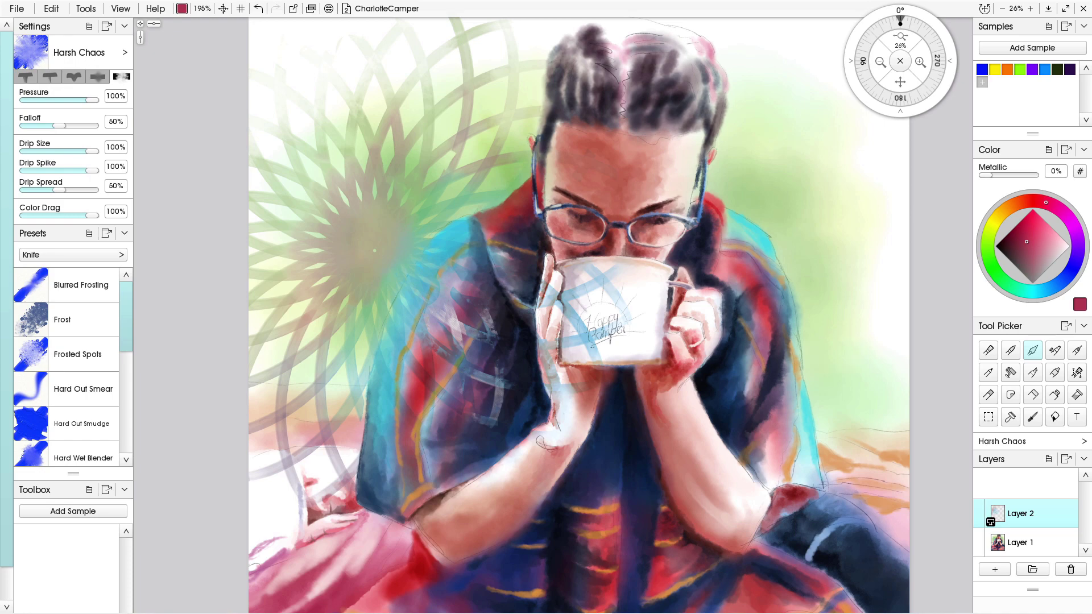
# Change the blend mode of Layer 2 to Screen
pyautogui.click(1072, 521)
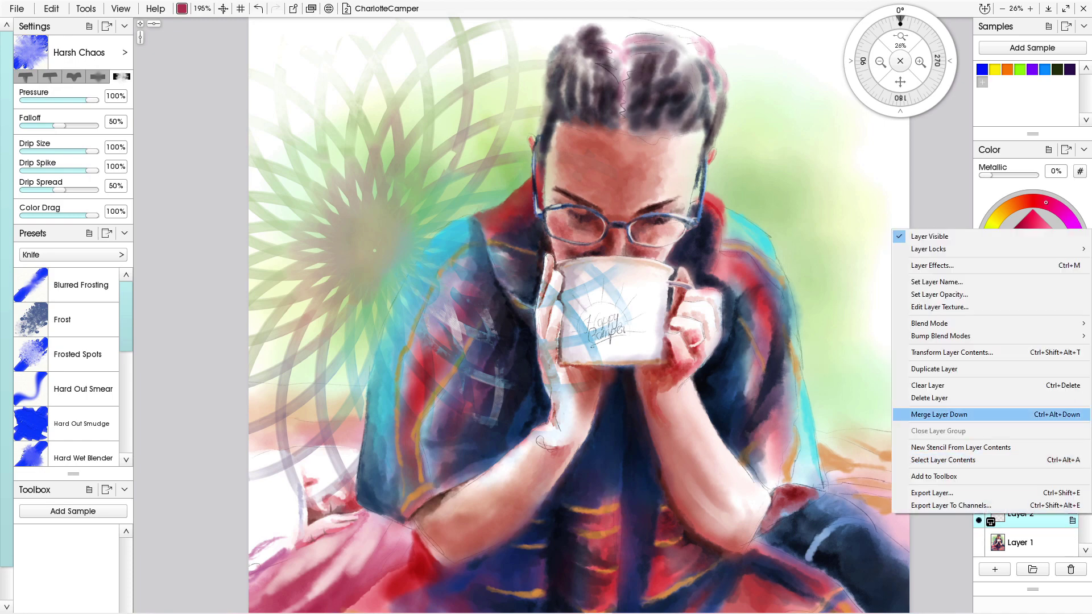
pyautogui.moveTo(929, 323)
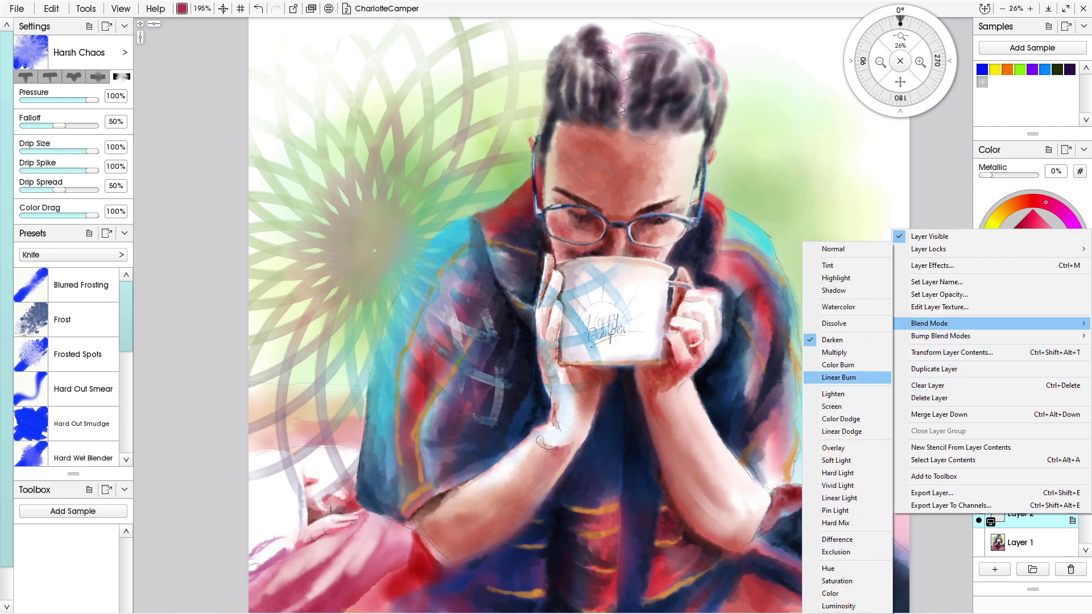
pyautogui.click(833, 406)
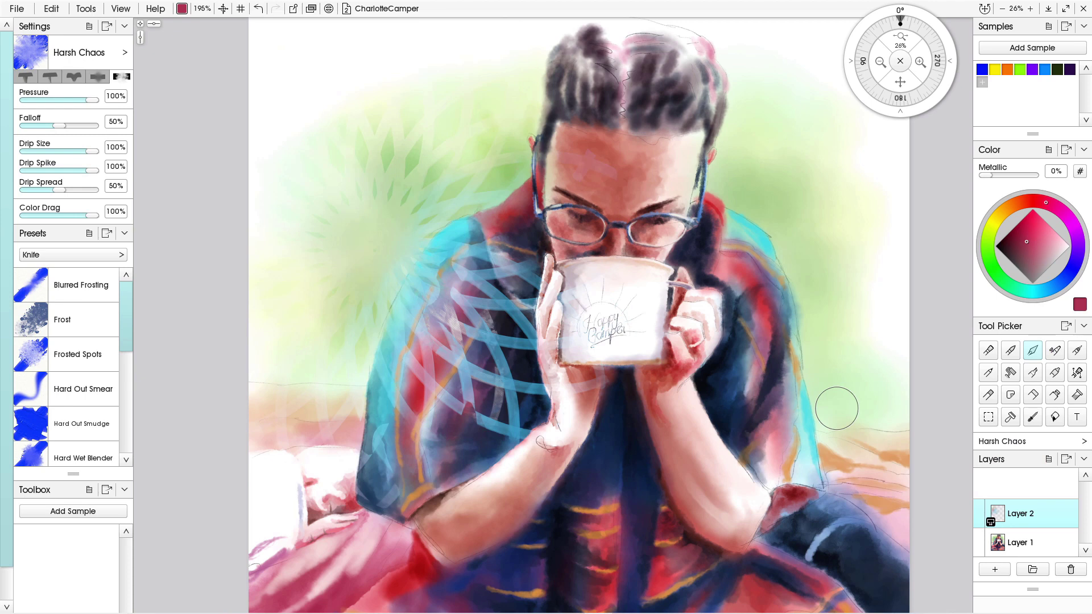
# Set the blend mode of Layer 2 to Multiply
pyautogui.click(1072, 521)
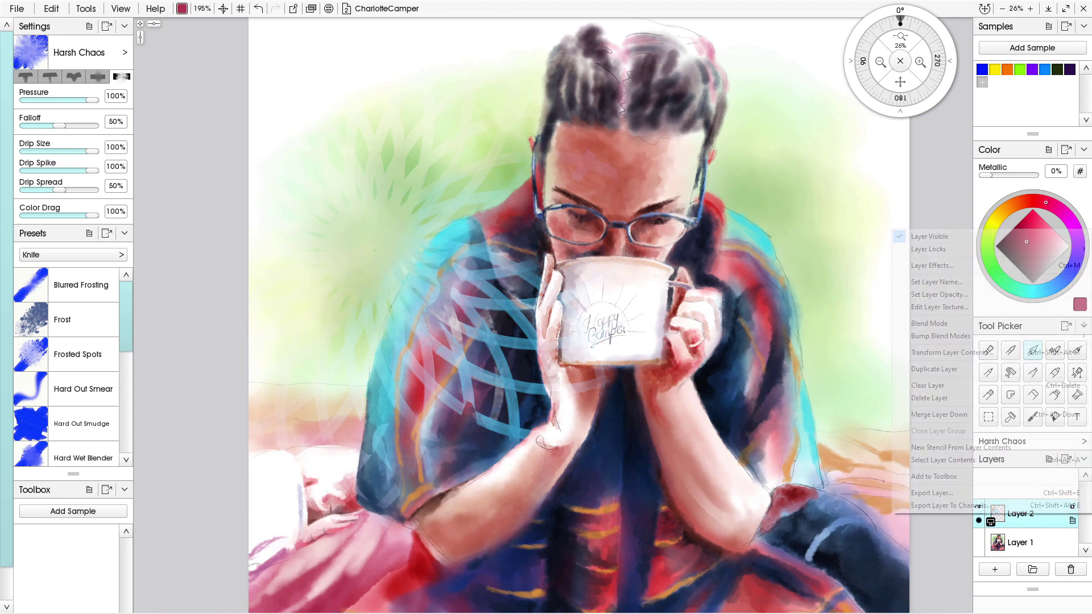
pyautogui.moveTo(938, 323)
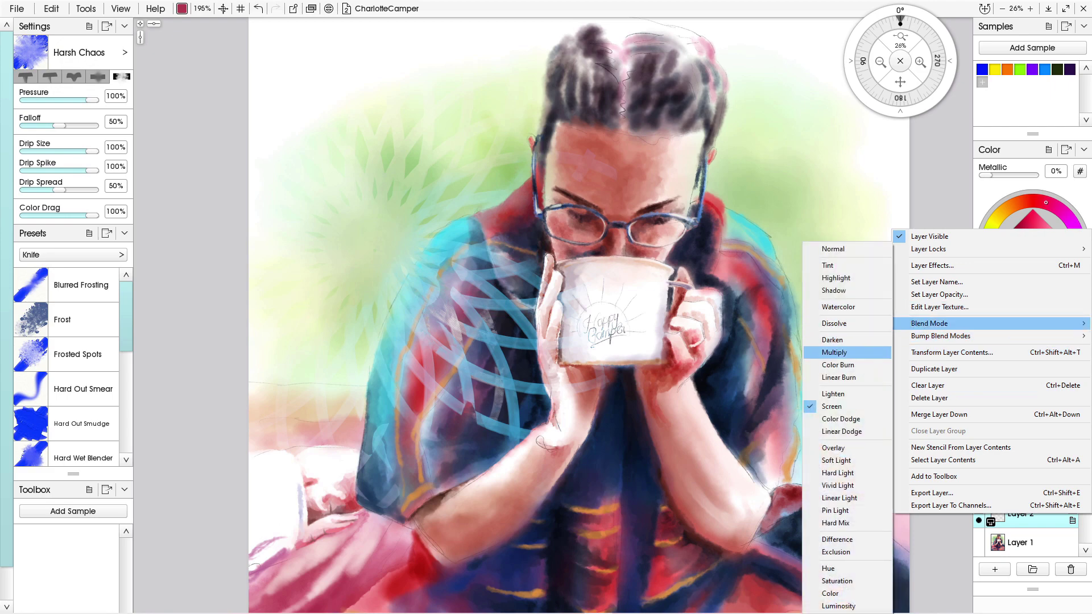
pyautogui.click(834, 353)
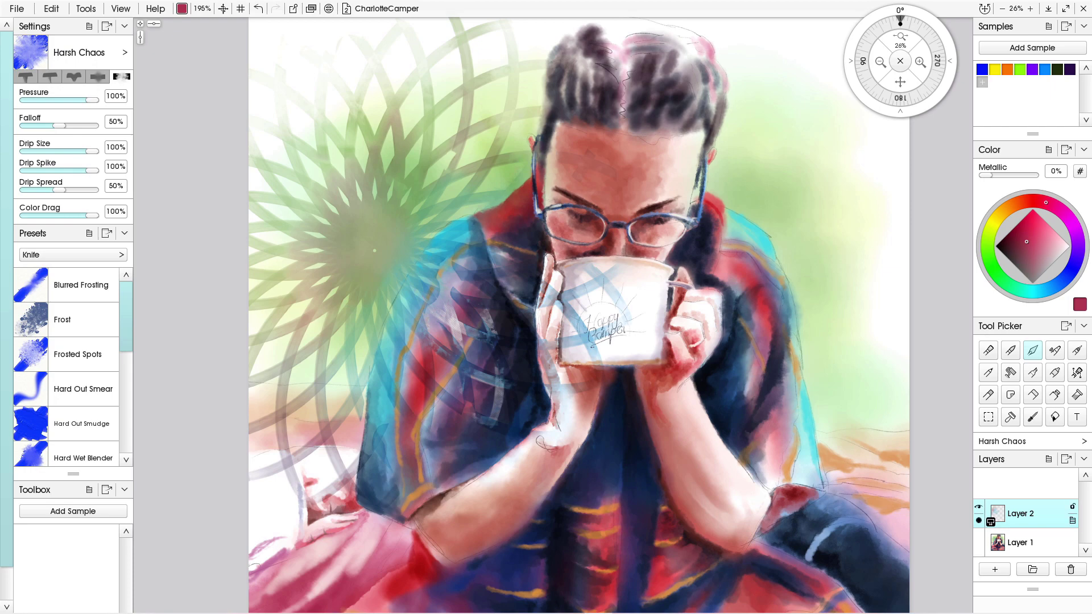
# Set the blend mode of Layer 2 to Tint
pyautogui.click(1072, 520)
pyautogui.moveTo(929, 323)
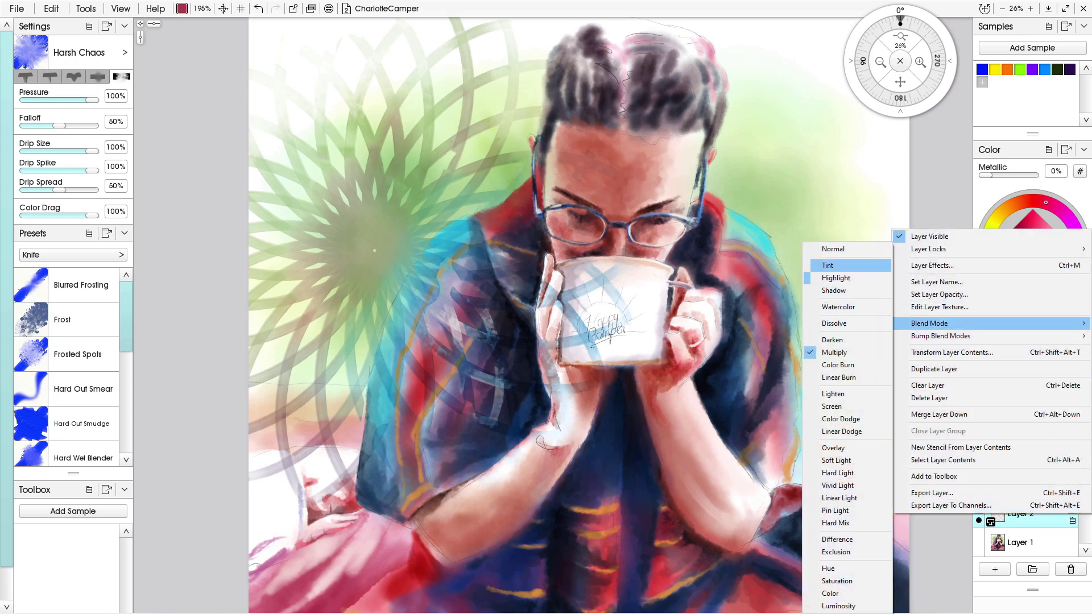
pyautogui.click(827, 265)
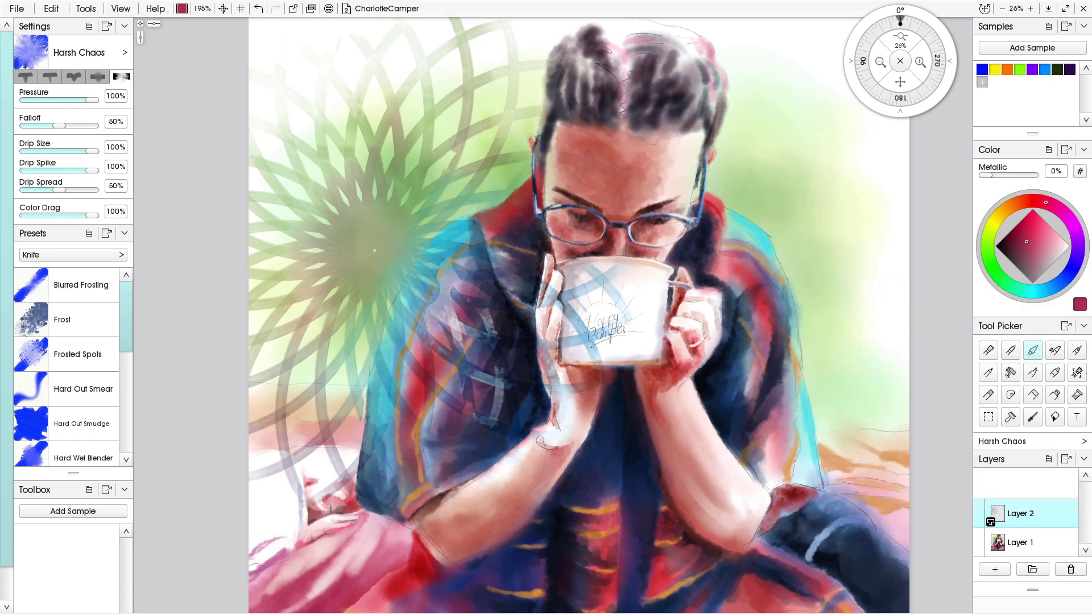
# Set the blend mode of Layer 2 to Lighten
pyautogui.rightClick(1021, 514)
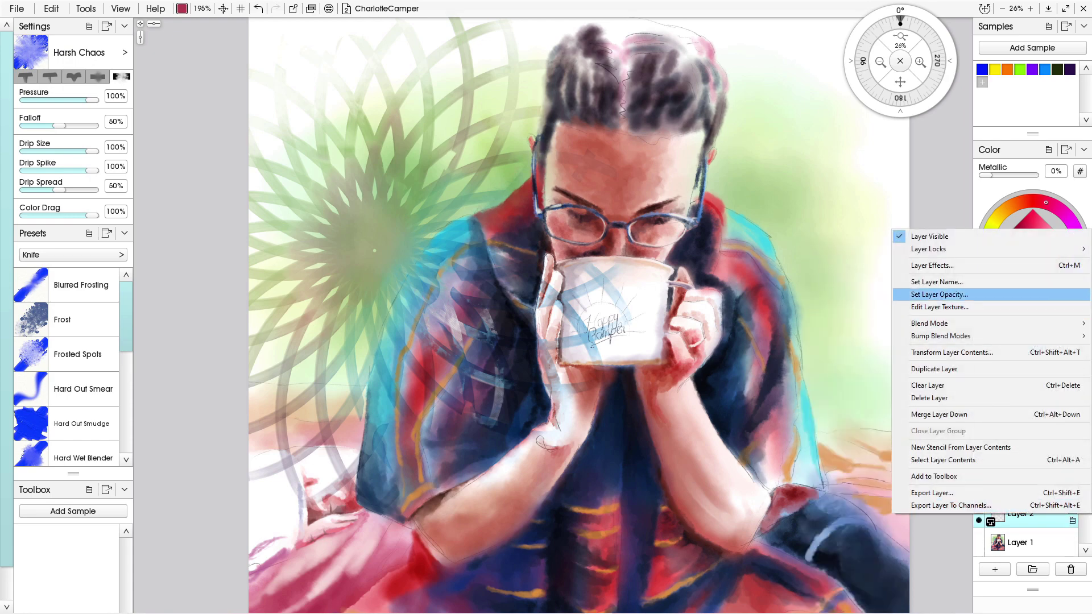
pyautogui.moveTo(939, 323)
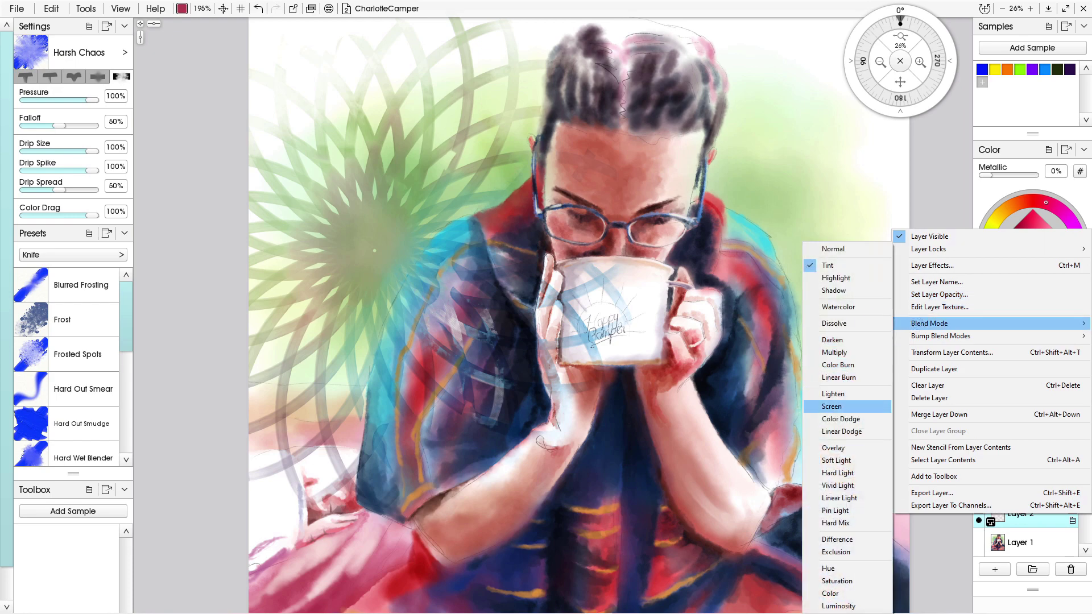
pyautogui.click(831, 406)
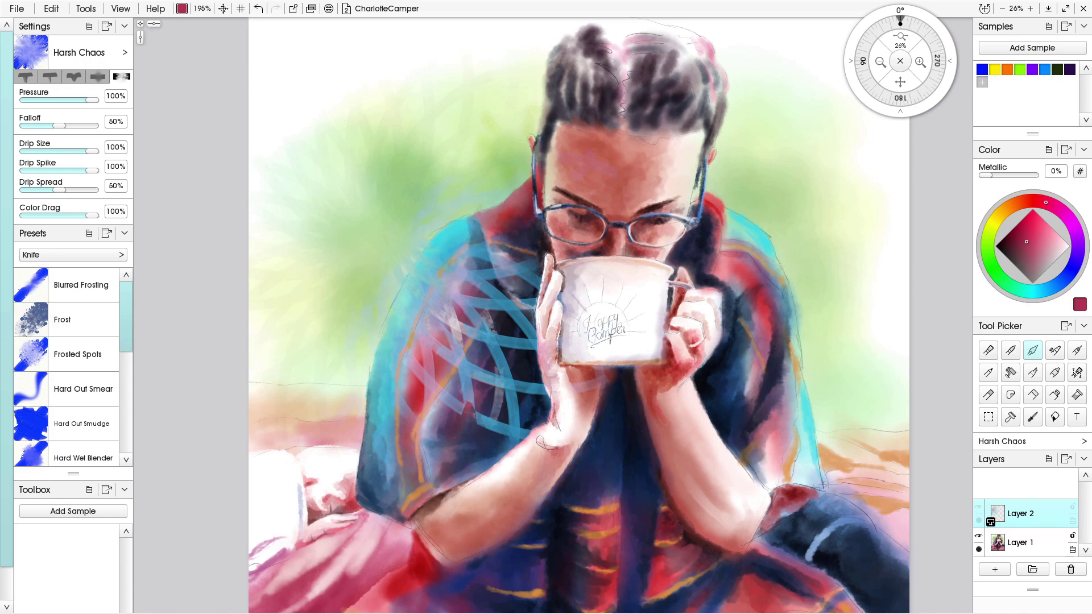
# Set the blend mode of Layer 2 to Screen
pyautogui.click(1072, 521)
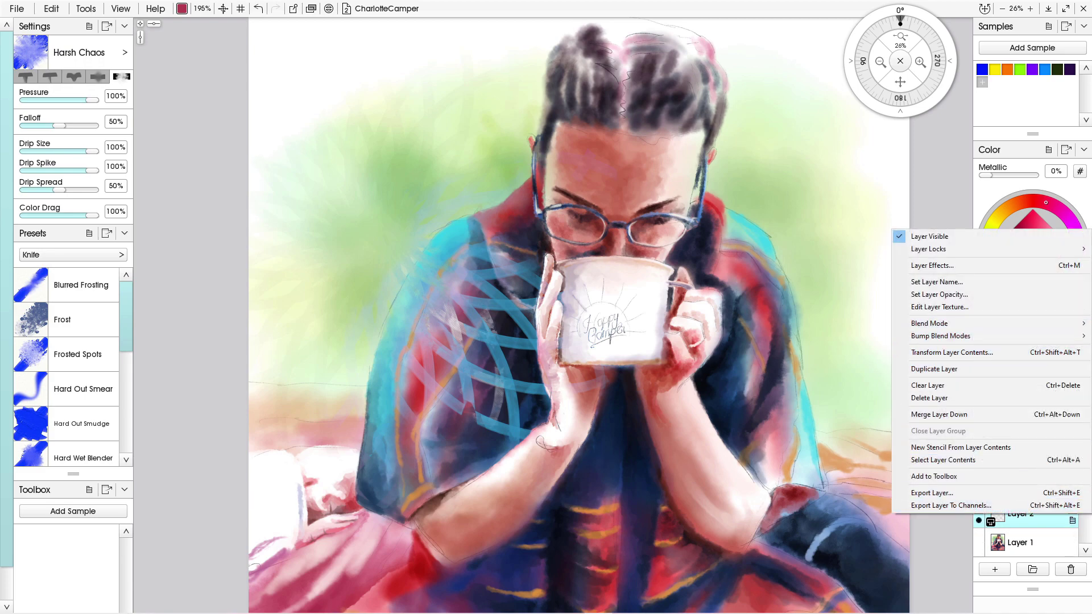
pyautogui.moveTo(938, 323)
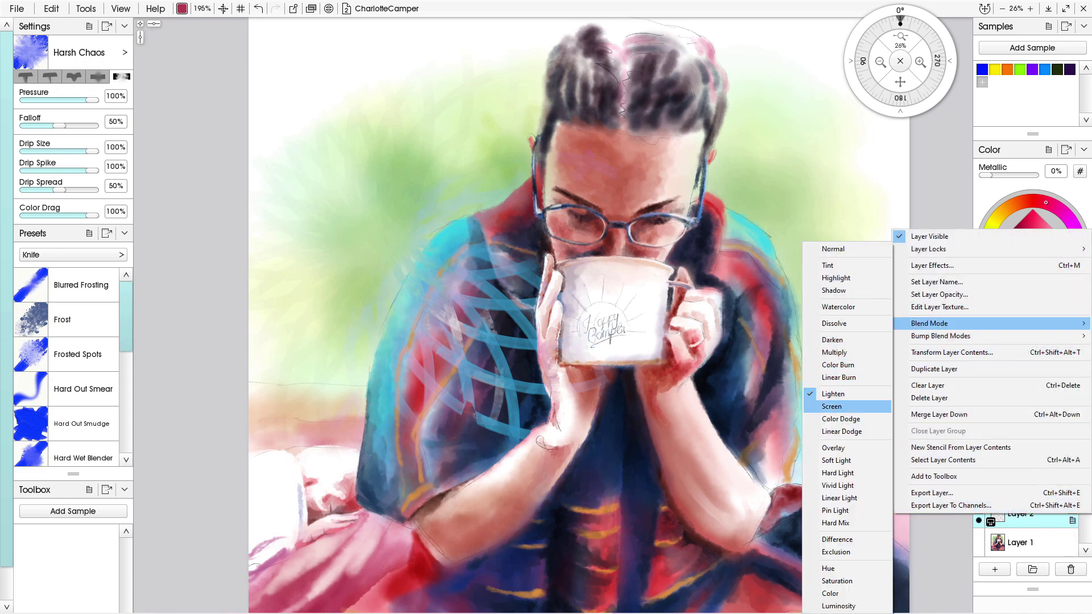
pyautogui.click(826, 406)
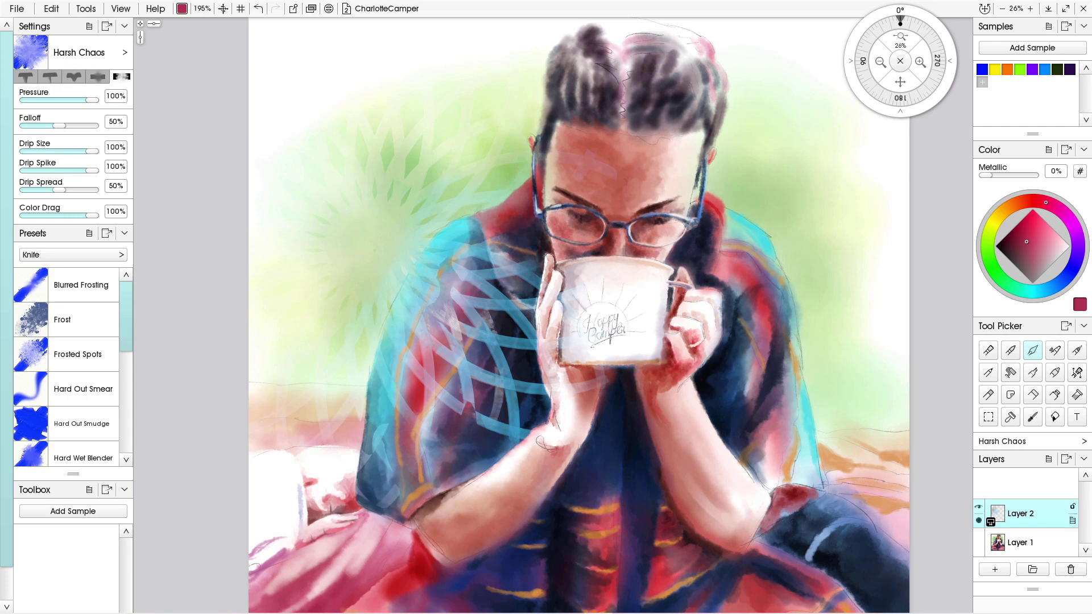
# Set Layer 2's blend mode to Normal and smear the mandala lines over the fingers and mug edge with the Harsh Chaos knife
pyautogui.click(1072, 521)
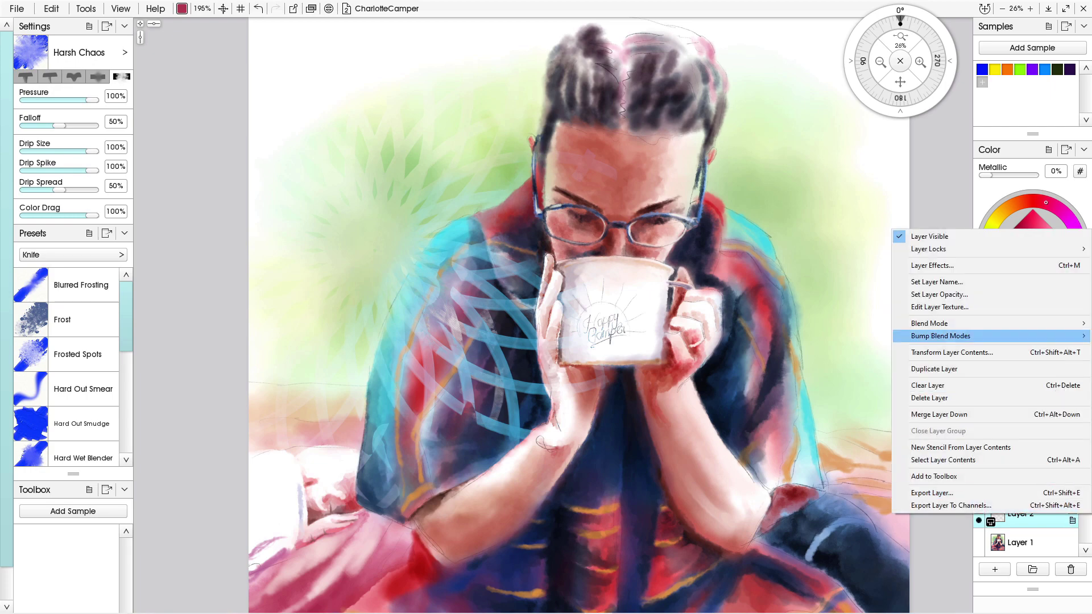
pyautogui.moveTo(933, 323)
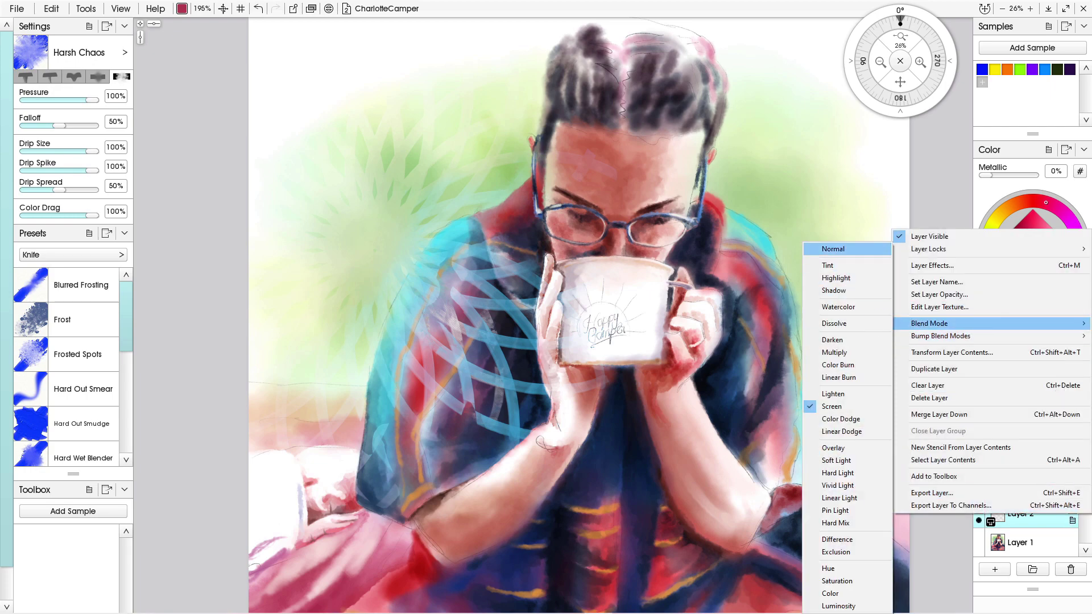
pyautogui.click(832, 250)
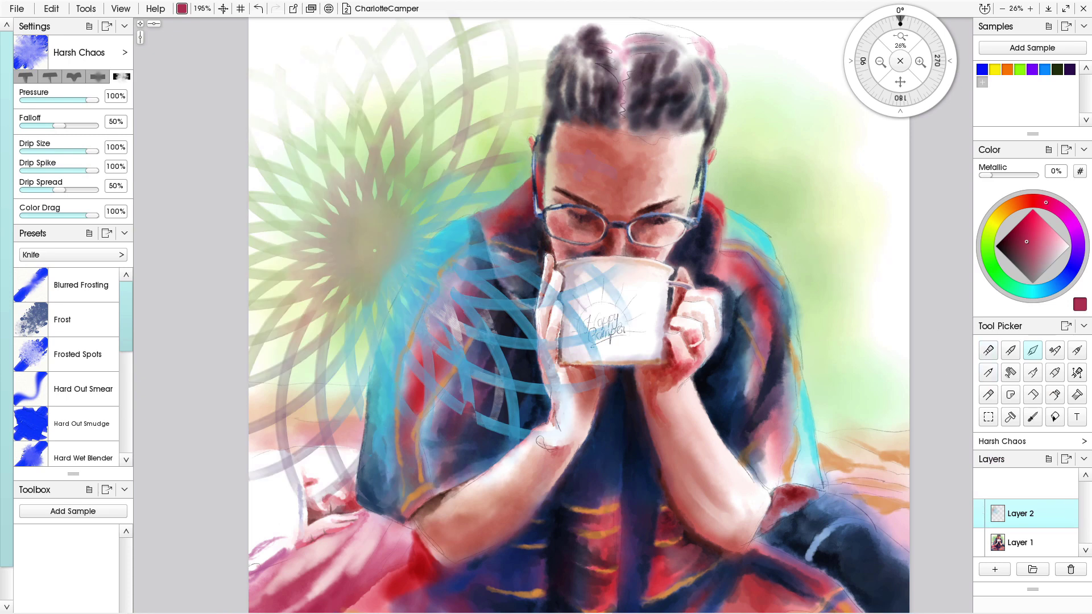
pyautogui.moveTo(1024, 514)
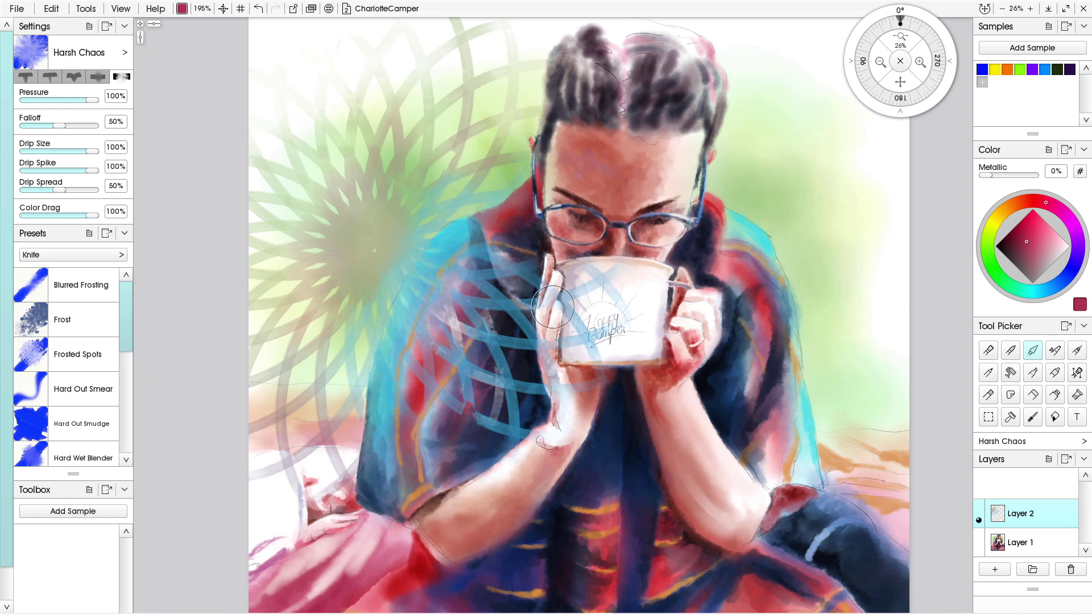
pyautogui.moveTo(560, 291)
pyautogui.mouseDown()
pyautogui.moveTo(549, 314)
pyautogui.moveTo(567, 348)
pyautogui.moveTo(515, 404)
pyautogui.moveTo(535, 333)
pyautogui.moveTo(546, 330)
pyautogui.moveTo(556, 354)
pyautogui.moveTo(562, 389)
pyautogui.mouseUp()
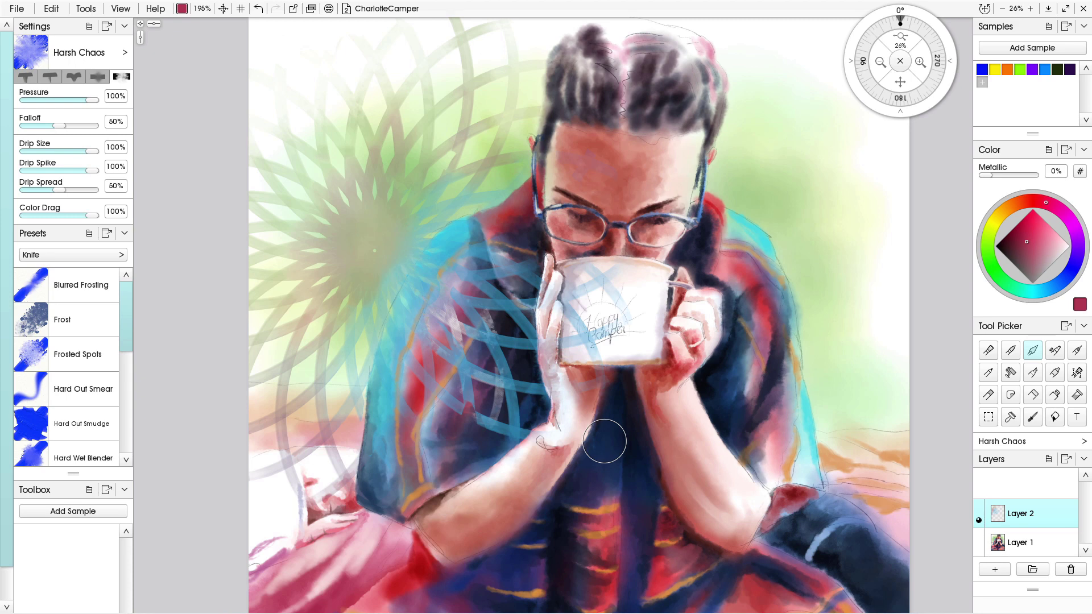
# Set the blend mode of Layer 2 to Color Burn
pyautogui.click(1072, 520)
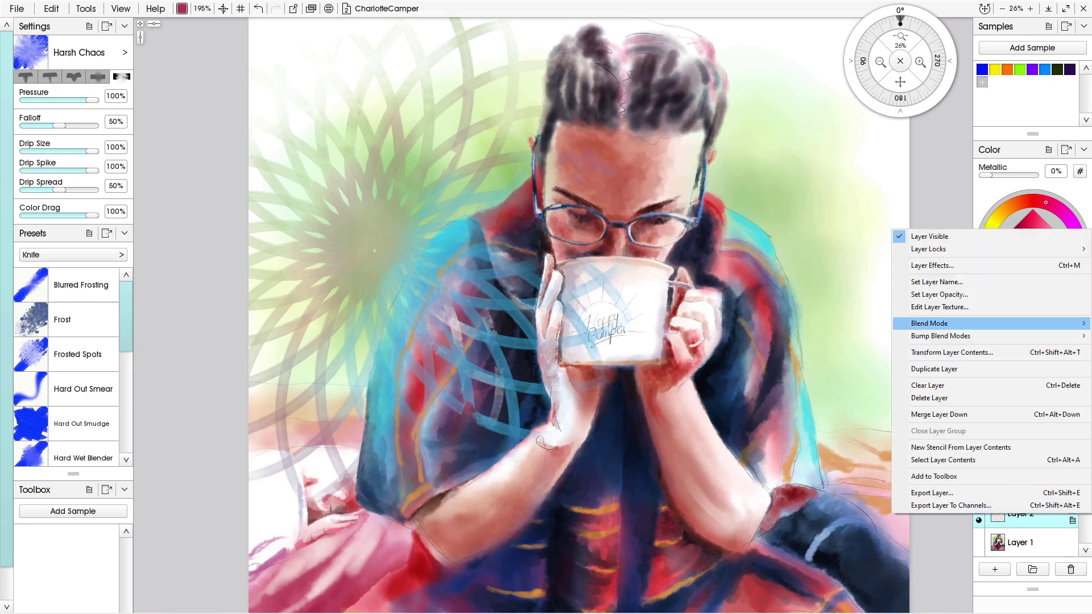
pyautogui.moveTo(913, 324)
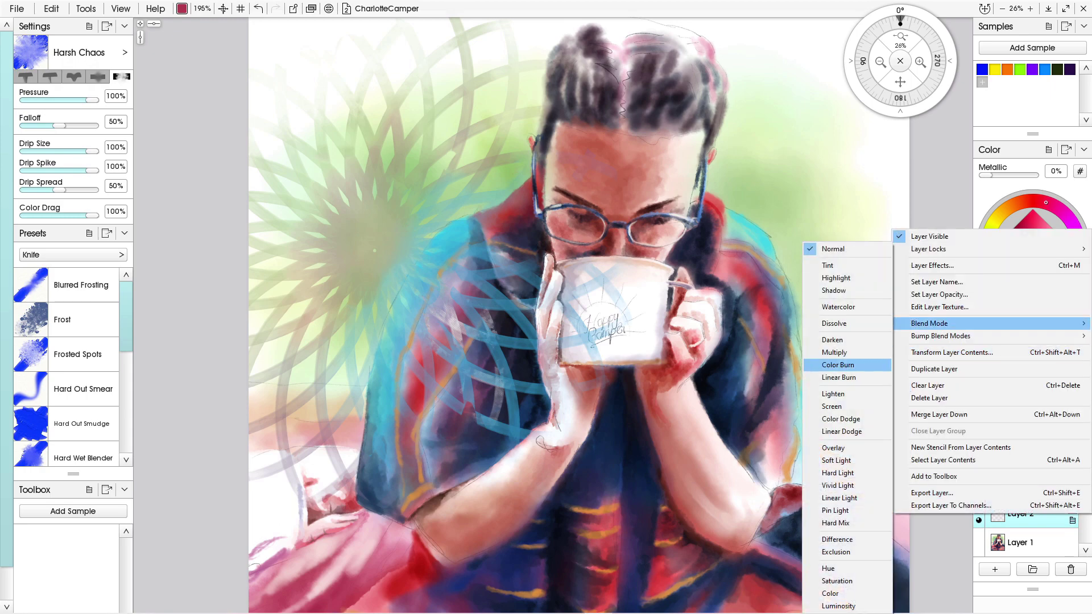
pyautogui.click(838, 365)
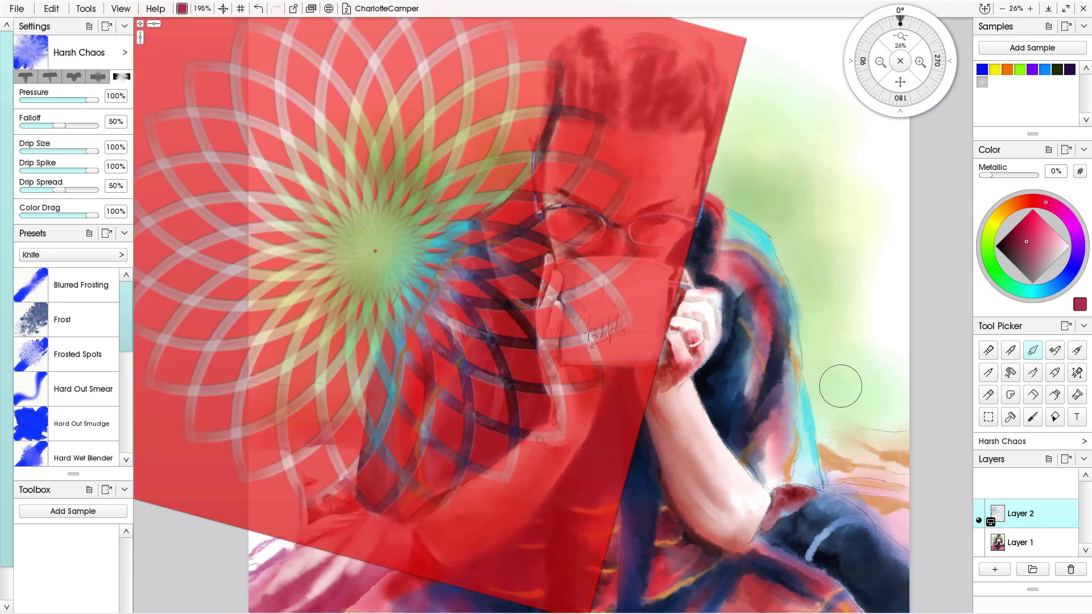
# Switch to the Unclean Brush watercolor preset and sample dark navy, cyan and pinkish red in turn from the painting
pyautogui.click(1010, 372)
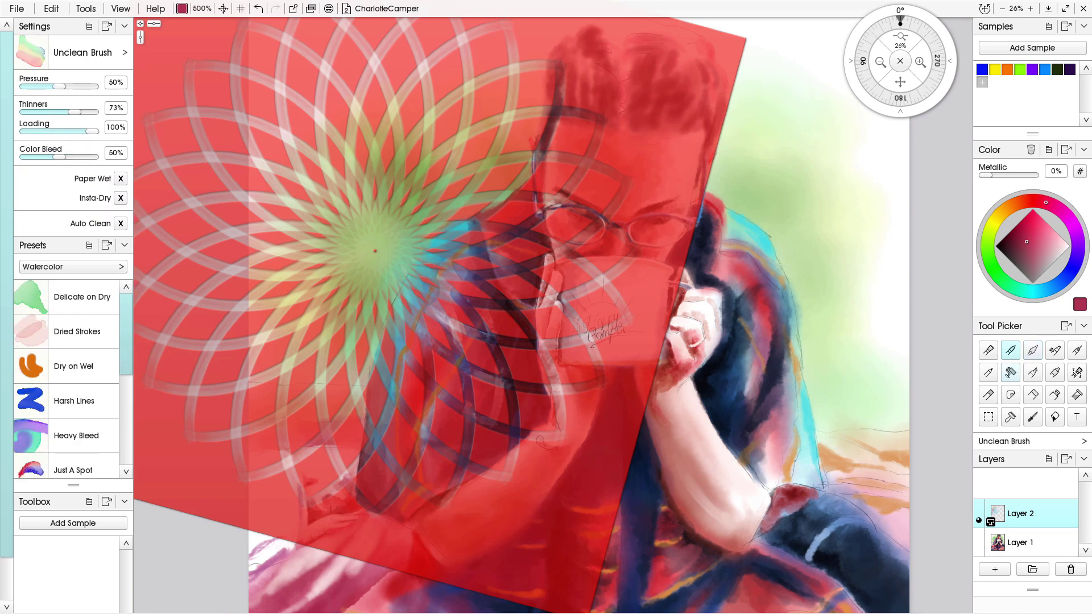
pyautogui.click(1074, 266)
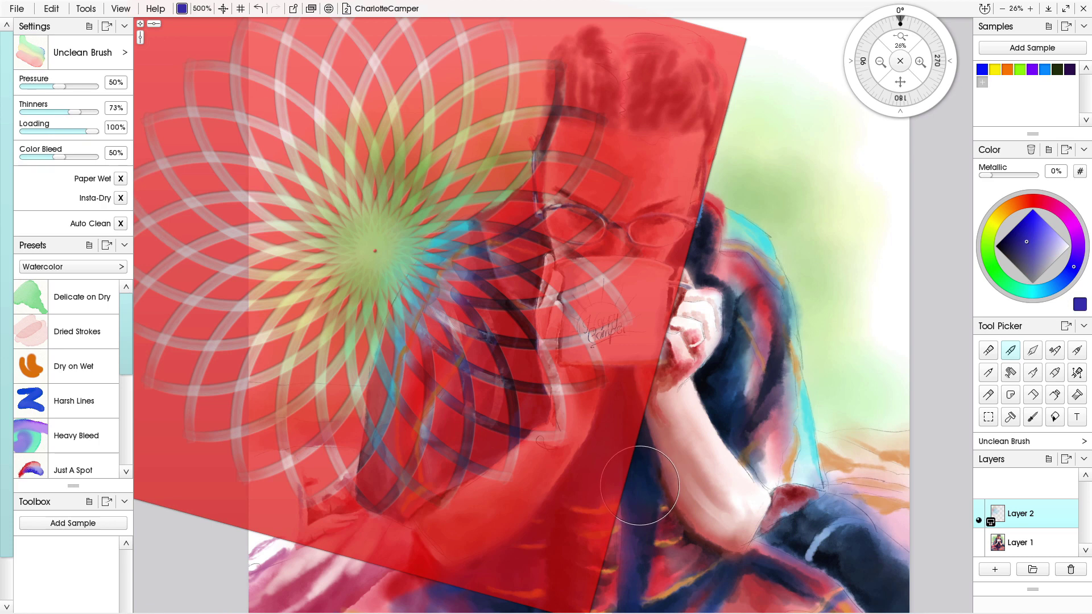
pyautogui.press('alt')
pyautogui.keyDown('alt'); pyautogui.click(648, 477); pyautogui.keyUp('alt')
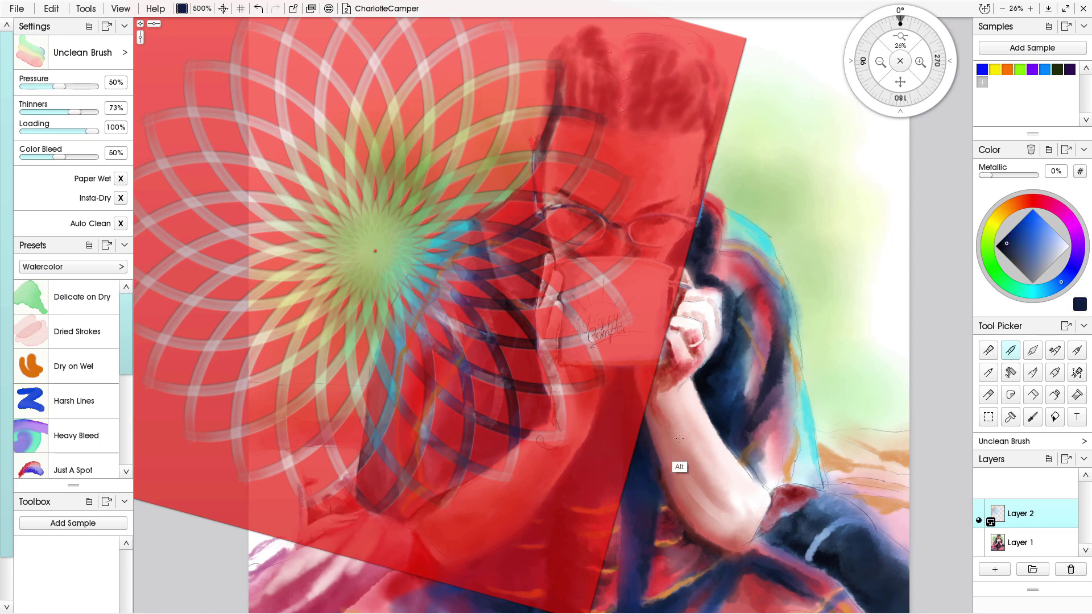
pyautogui.keyDown('alt'); pyautogui.click(805, 415); pyautogui.keyUp('alt')
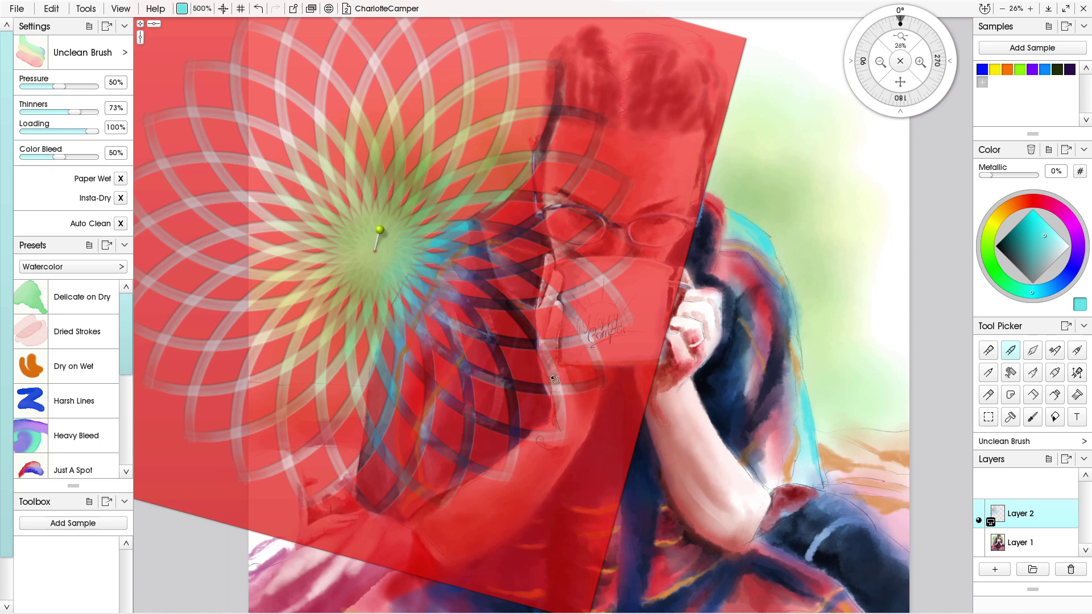
pyautogui.keyDown('alt'); pyautogui.click(298, 498); pyautogui.keyUp('alt')
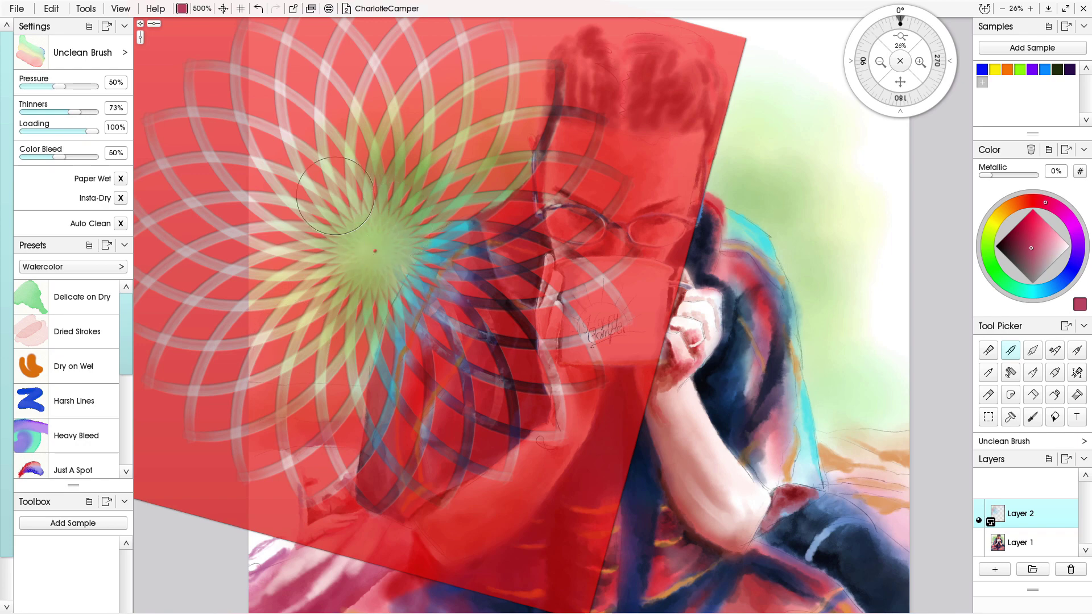
# Hide the mandala stencil and examine the whole painting with the blended mandala layer
pyautogui.hotkey('ctrl', 'space')
pyautogui.press('Delete')
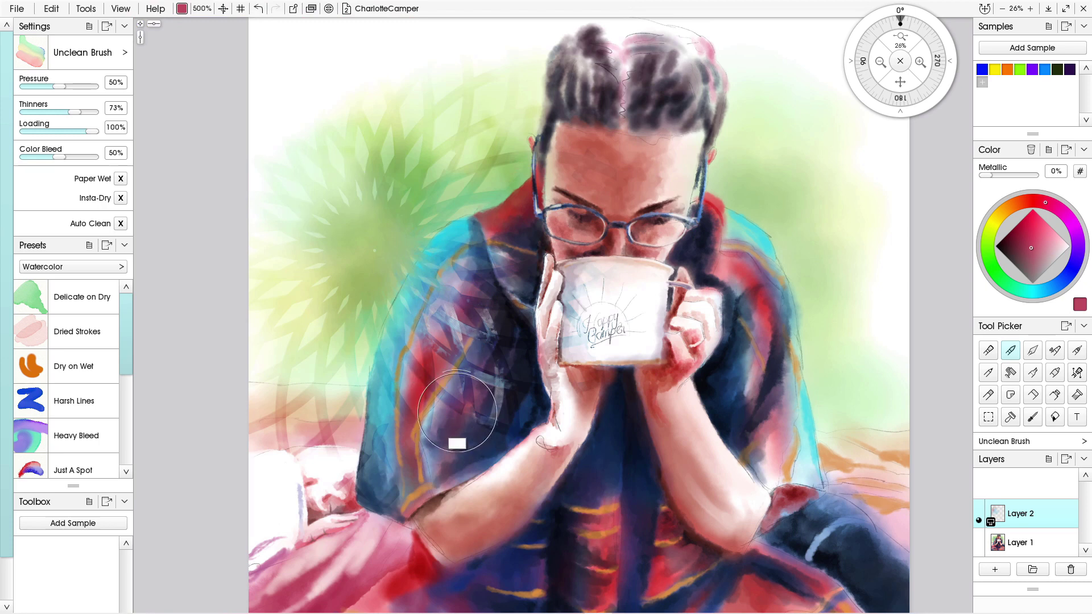
pyautogui.hotkey('ctrl', '-')
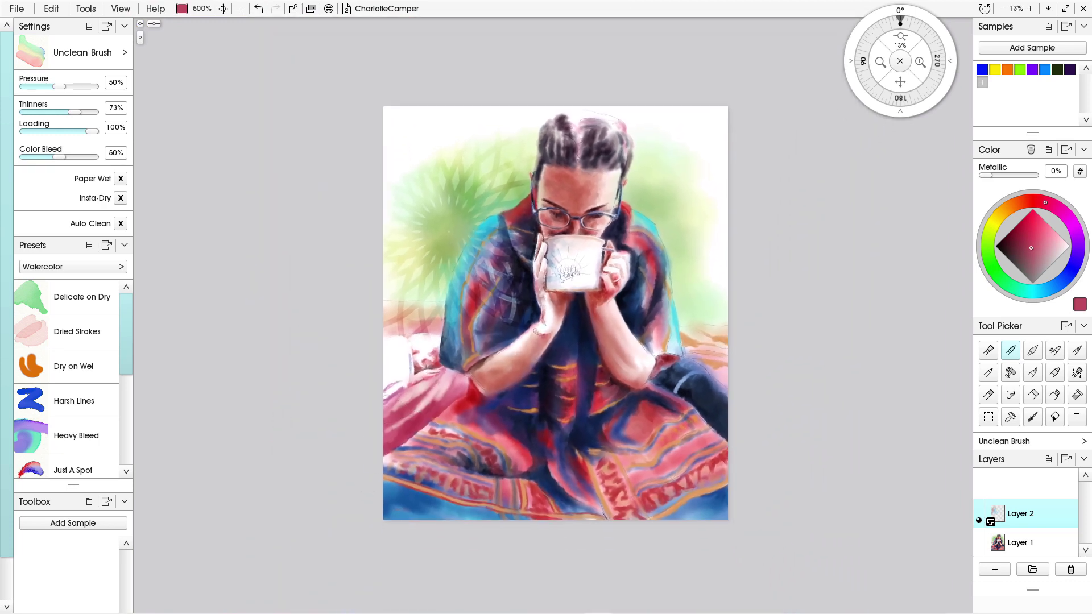
pyautogui.hotkey('ctrl', '+')
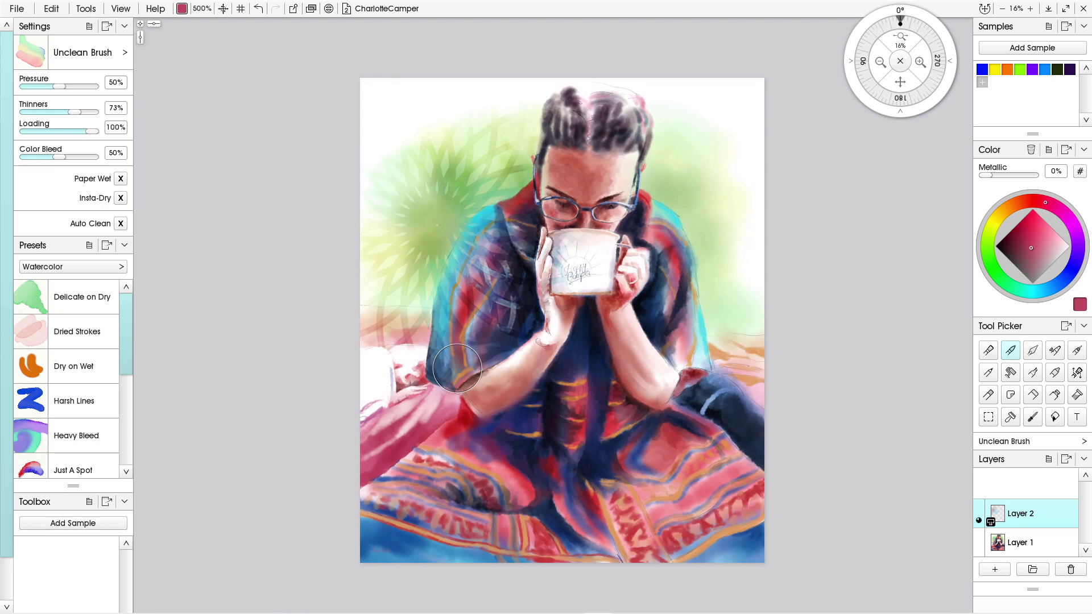
# Show the hidden mandala stencil again and remove it from the canvas
pyautogui.hotkey('ctrl', 'shift', 'h')
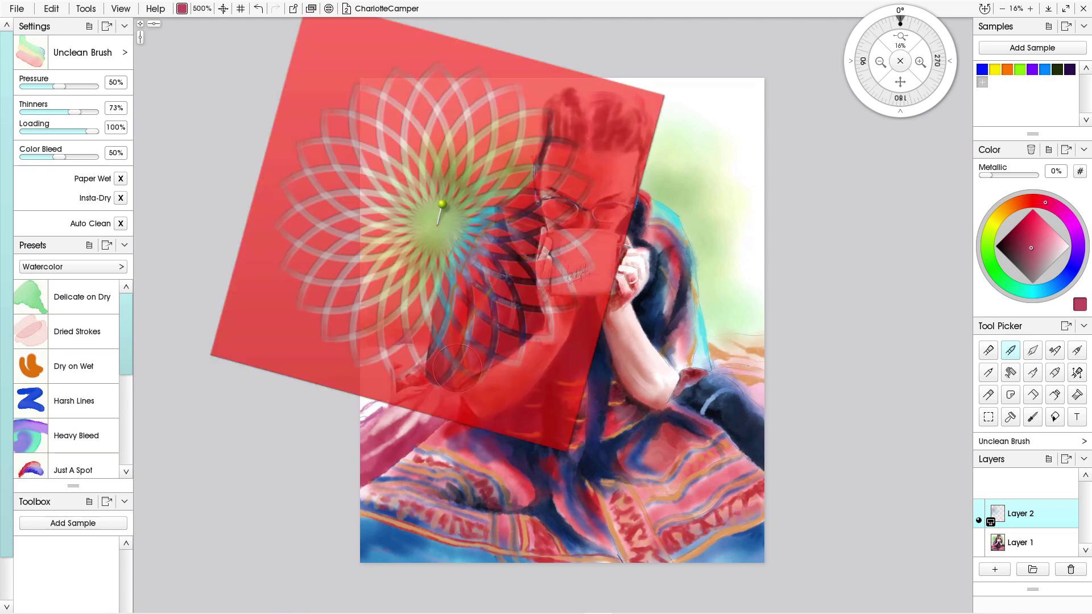
pyautogui.rightClick(530, 394)
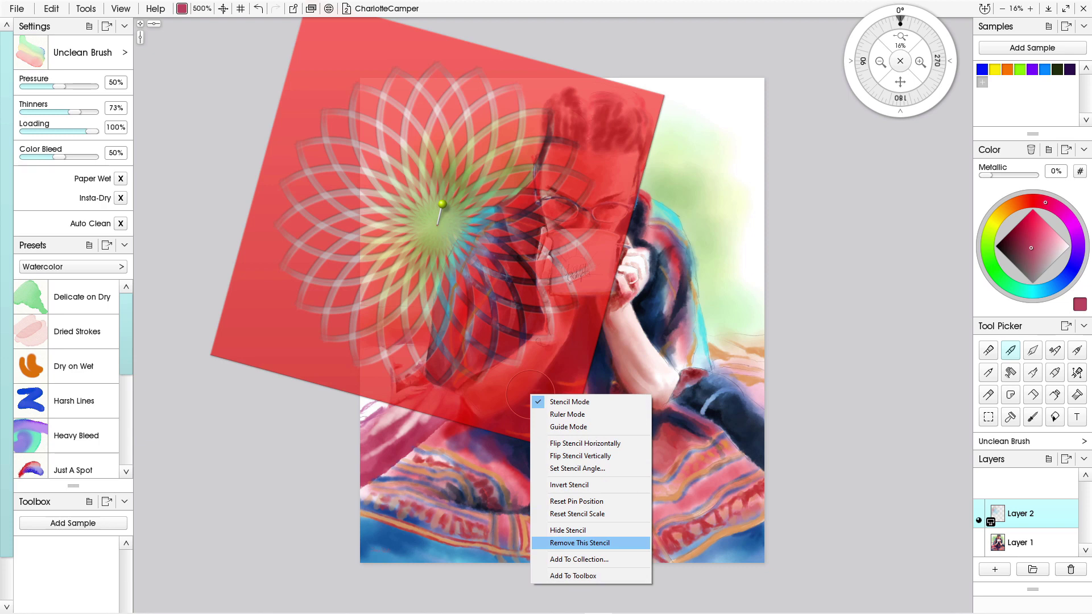
pyautogui.press('Return')
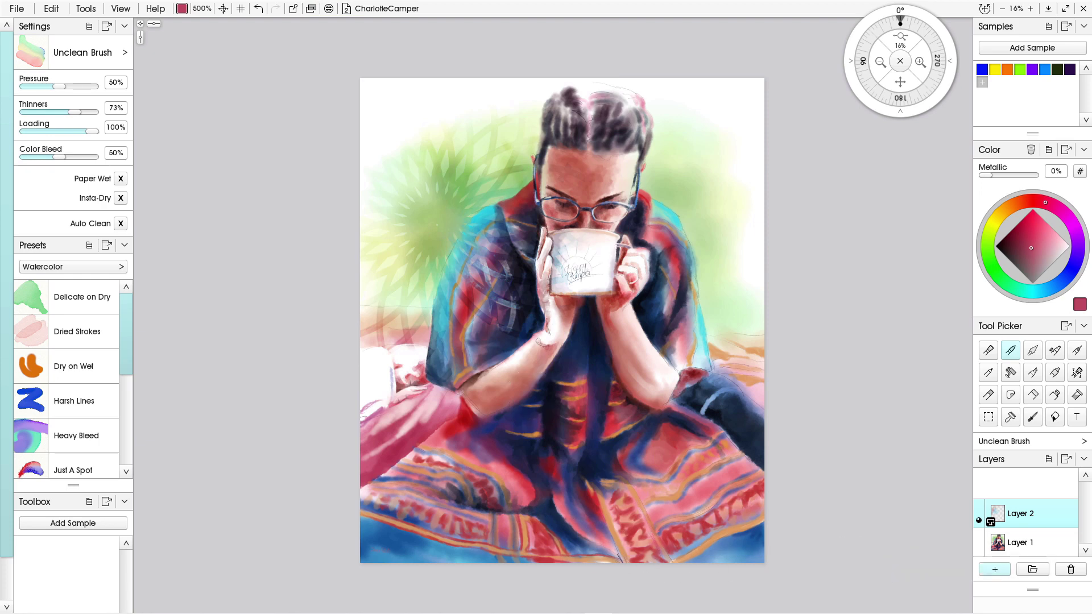
# Add a new layer above Layer 2 and place a different mandala stencil over the lower-right part of the painting
pyautogui.click(994, 569)
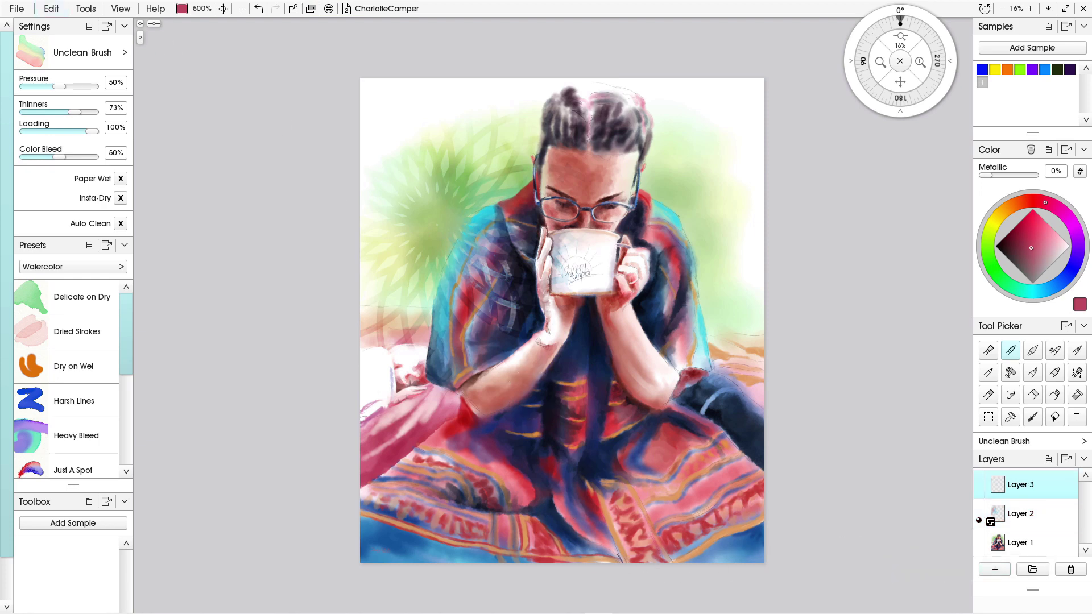
pyautogui.click(121, 9)
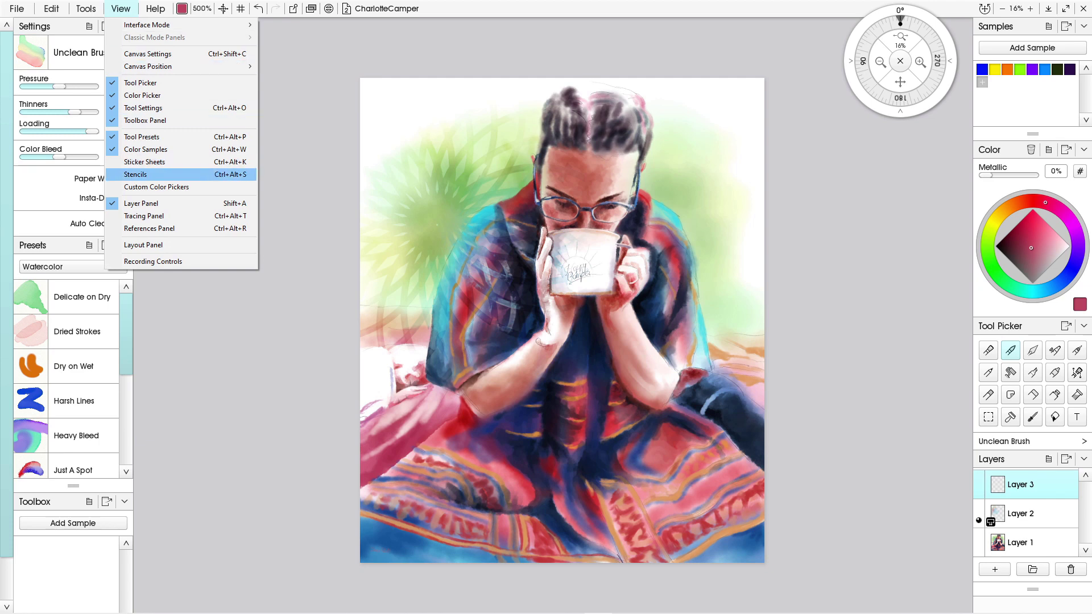
pyautogui.press('Return')
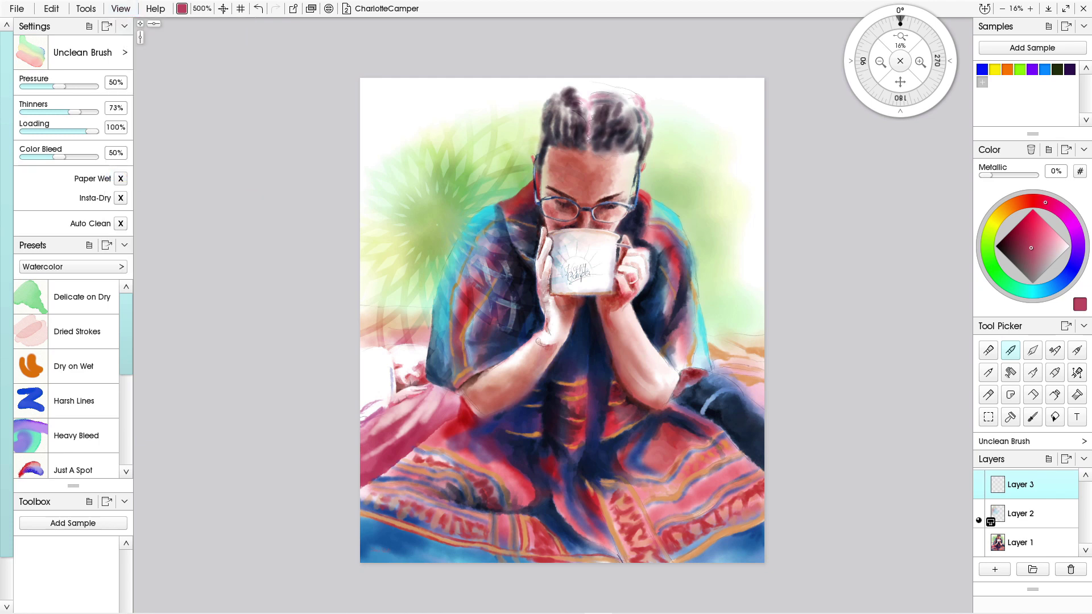
pyautogui.click(140, 23)
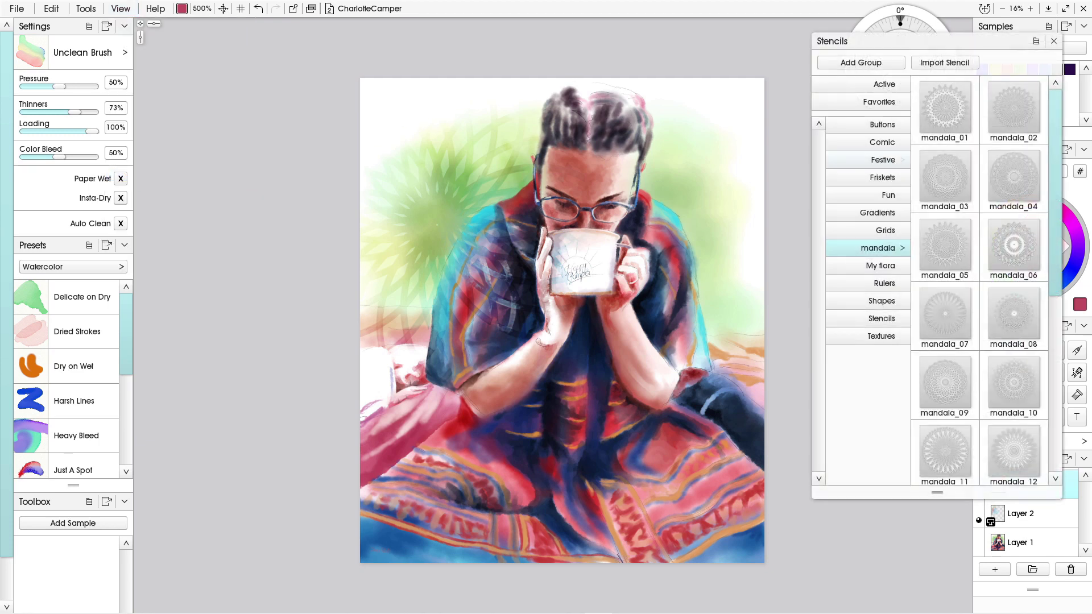
pyautogui.moveTo(922, 41); pyautogui.dragTo(816, 29)
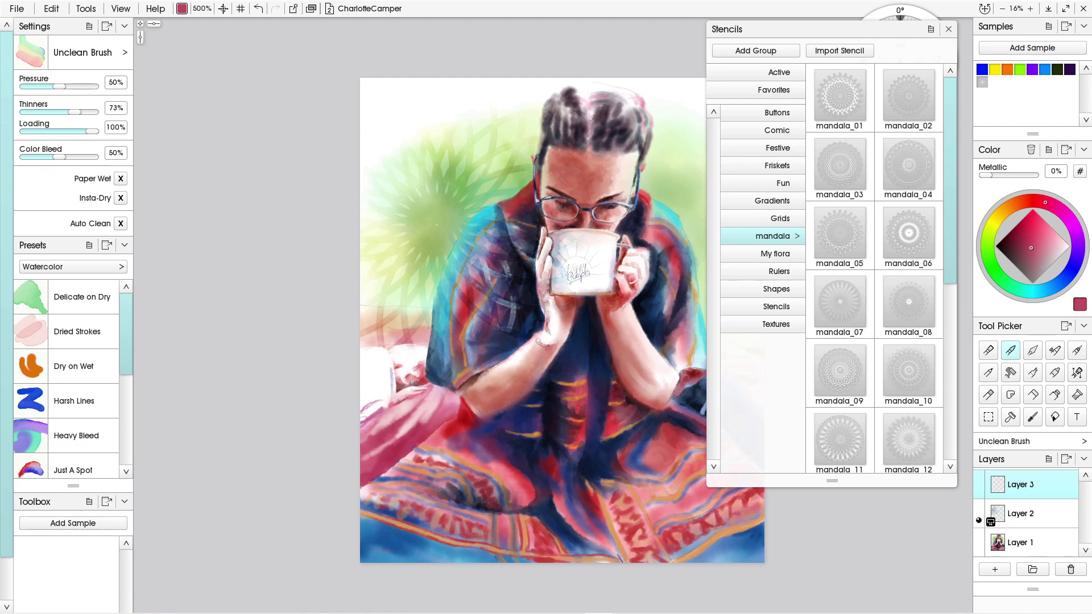
pyautogui.scroll(-5, 874, 267)
pyautogui.press('Tab')
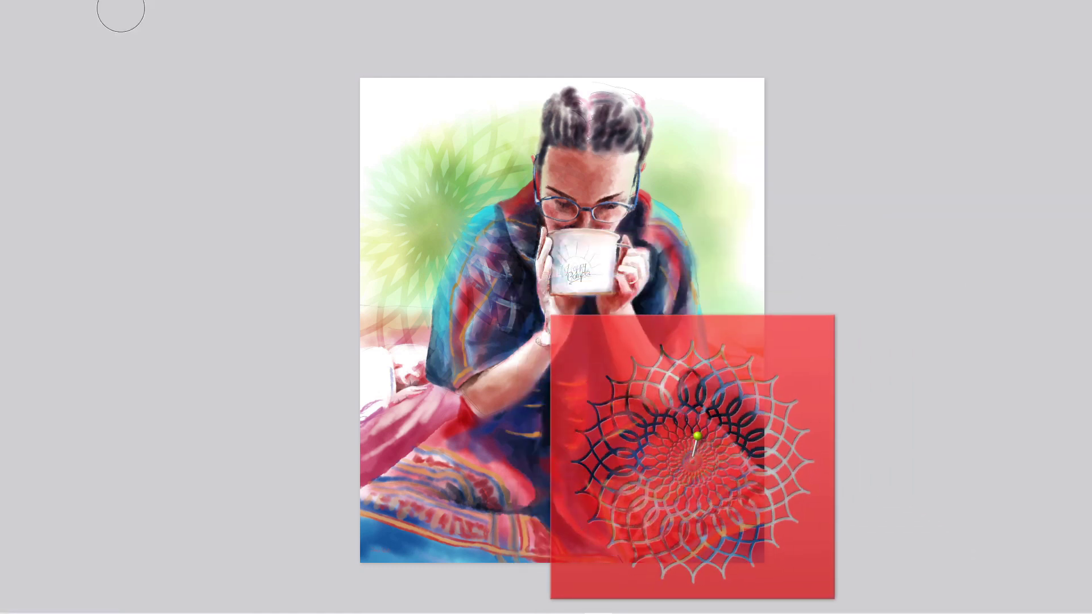
pyautogui.press('Tab')
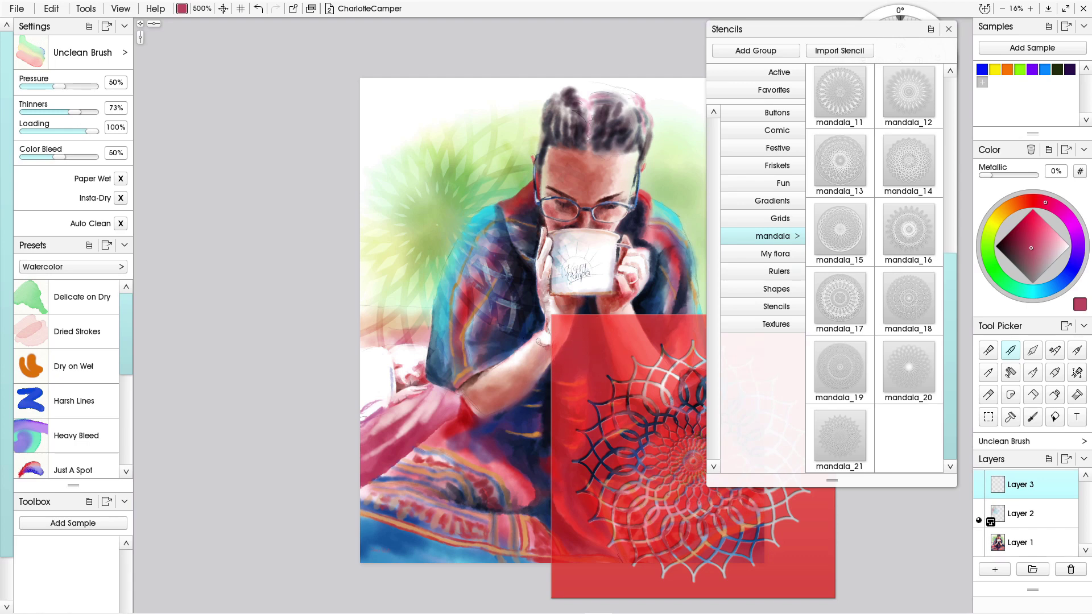
pyautogui.click(948, 29)
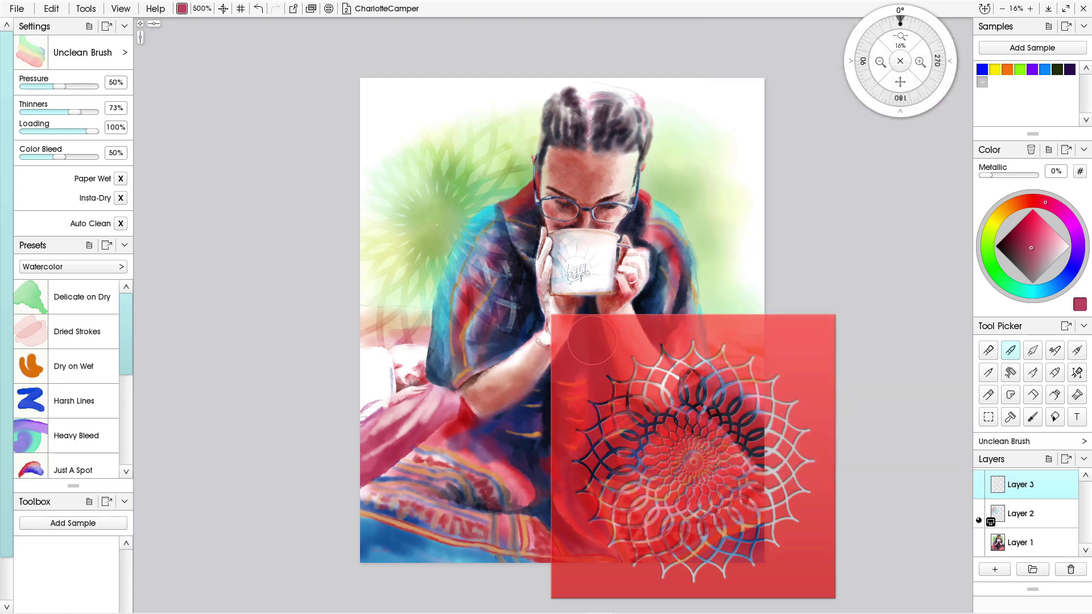
# Enlarge the new mandala stencil and move it up so its centre sits at the elbow of the right-hand arm
pyautogui.scroll(4, 698, 435)
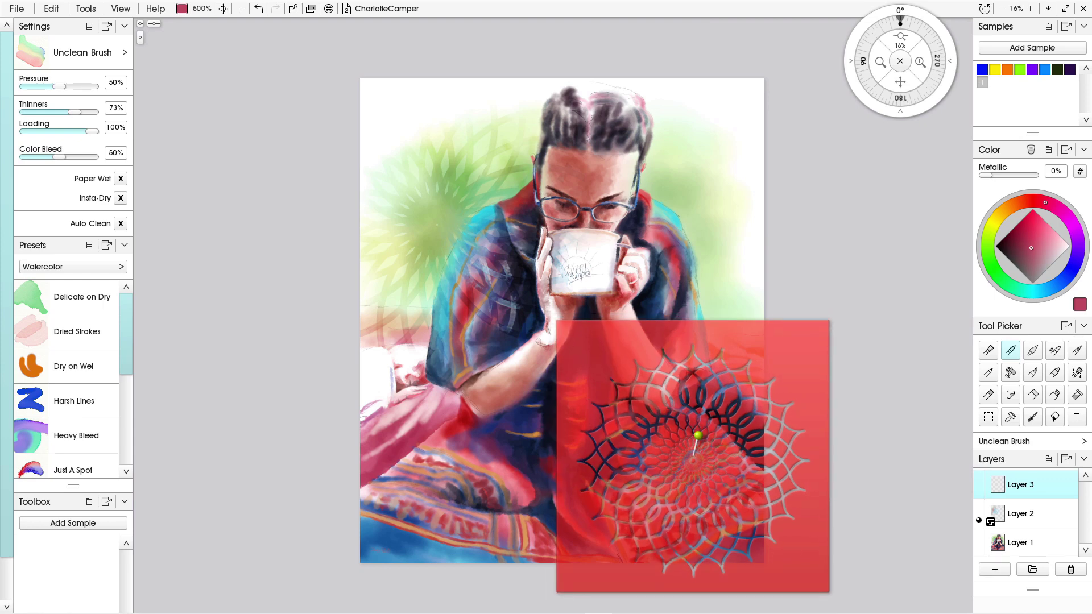
pyautogui.scroll(3, 698, 436)
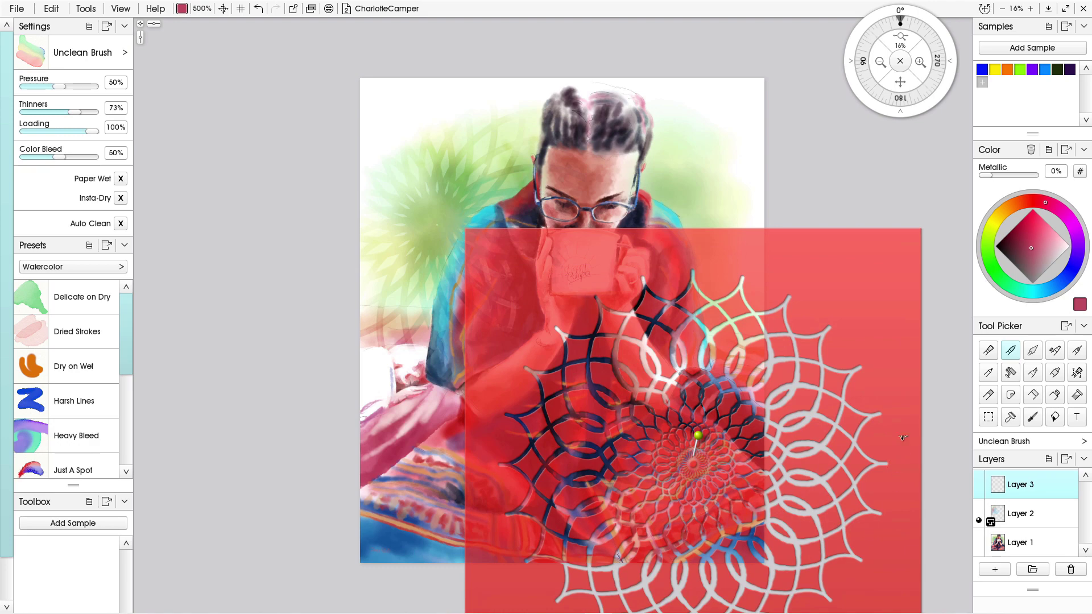
pyautogui.moveTo(840, 271)
pyautogui.mouseDown()
pyautogui.moveTo(817, 244)
pyautogui.moveTo(817, 139)
pyautogui.moveTo(826, 166)
pyautogui.moveTo(839, 131)
pyautogui.moveTo(838, 237)
pyautogui.moveTo(851, 246)
pyautogui.moveTo(803, 202)
pyautogui.moveTo(807, 186)
pyautogui.moveTo(797, 197)
pyautogui.moveTo(795, 189)
pyautogui.moveTo(802, 175)
pyautogui.moveTo(865, 468)
pyautogui.moveTo(820, 556)
pyautogui.moveTo(776, 317)
pyautogui.moveTo(807, 247)
pyautogui.moveTo(805, 182)
pyautogui.moveTo(805, 197)
pyautogui.moveTo(799, 190)
pyautogui.mouseUp()
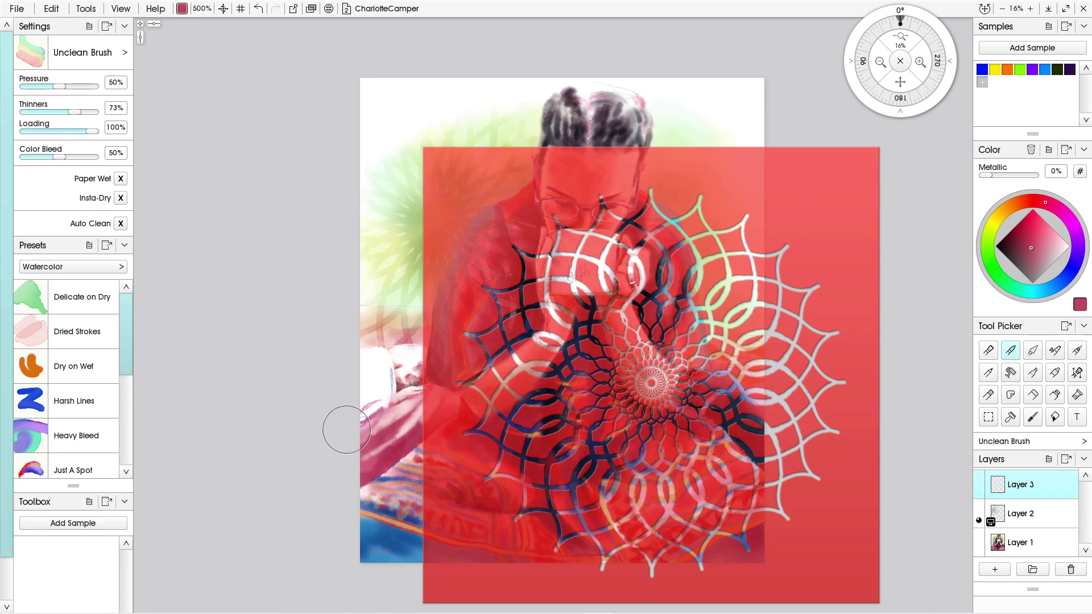
# Sample cyan from the edge of the shawl and paint the centre of the mandala through the stencil on Layer 3
pyautogui.hotkey('ctrl', 'g')
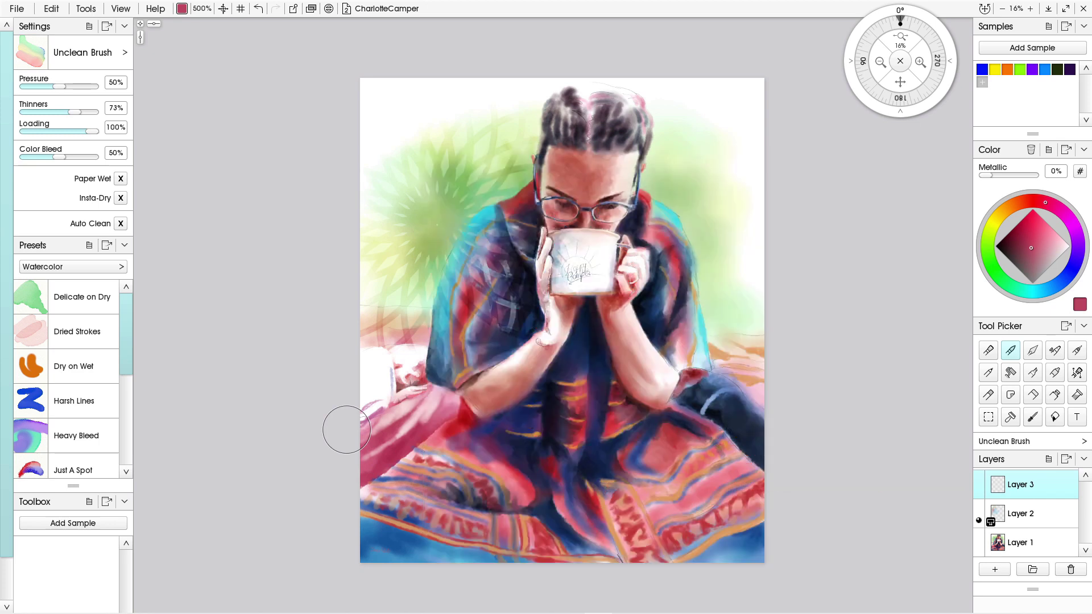
pyautogui.press('alt')
pyautogui.keyDown('alt'); pyautogui.click(702, 332); pyautogui.keyUp('alt')
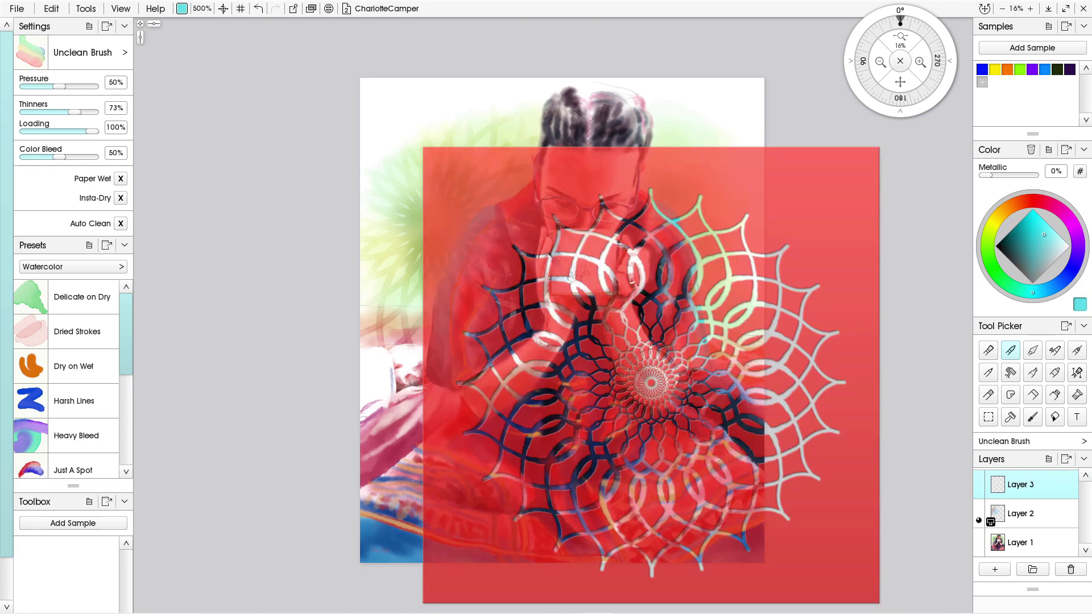
pyautogui.moveTo(648, 356)
pyautogui.mouseDown()
pyautogui.moveTo(665, 378)
pyautogui.moveTo(654, 366)
pyautogui.moveTo(637, 373)
pyautogui.moveTo(654, 363)
pyautogui.moveTo(640, 346)
pyautogui.moveTo(685, 361)
pyautogui.moveTo(712, 346)
pyautogui.moveTo(748, 382)
pyautogui.moveTo(709, 393)
pyautogui.moveTo(708, 423)
pyautogui.moveTo(632, 452)
pyautogui.moveTo(625, 407)
pyautogui.moveTo(660, 386)
pyautogui.mouseUp()
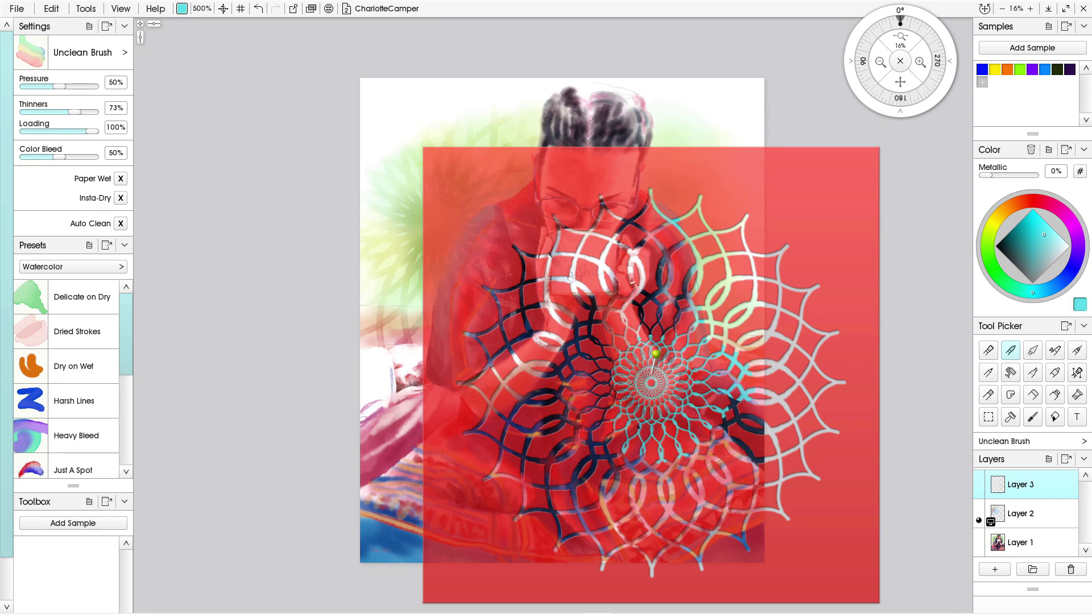
# Try a cyan stroke below the mandala with the stencil hidden, undo it, and show the stencil again
pyautogui.hotkey('shift', 's')
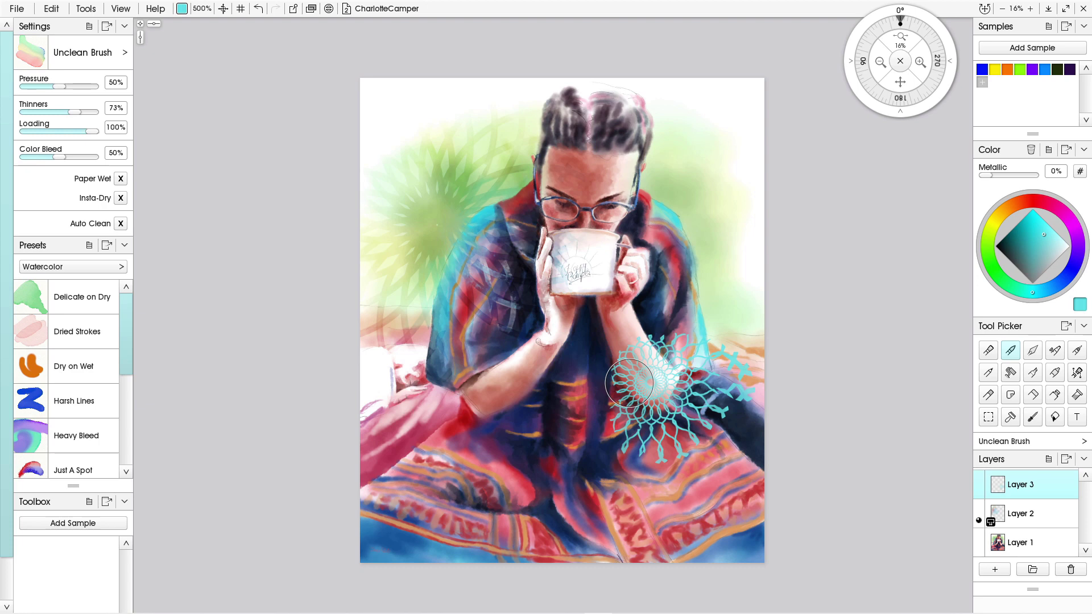
pyautogui.hotkey('shift', 's')
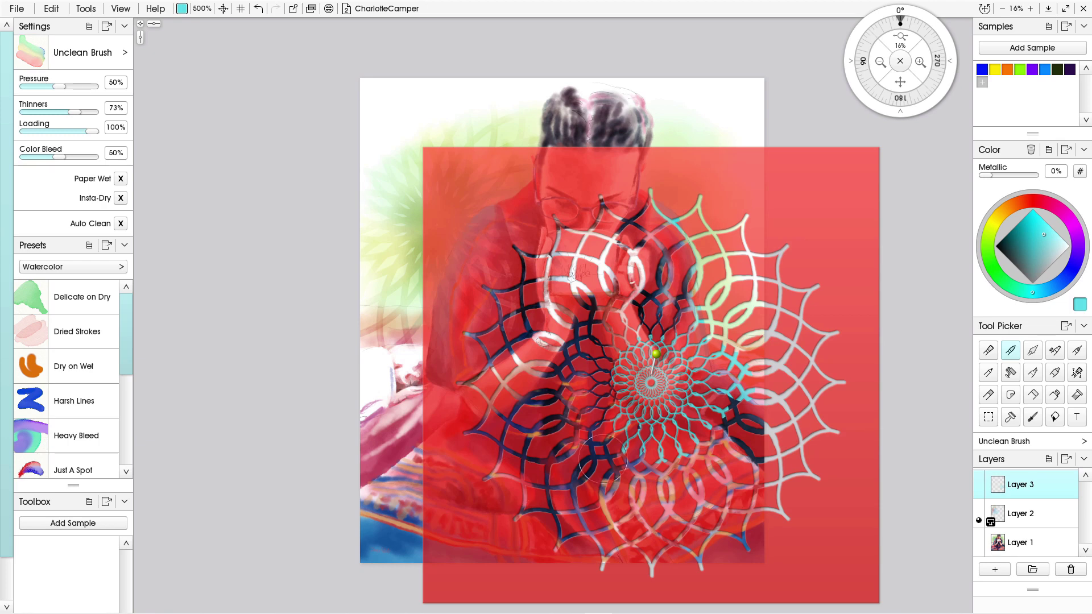
pyautogui.hotkey('shift', 's')
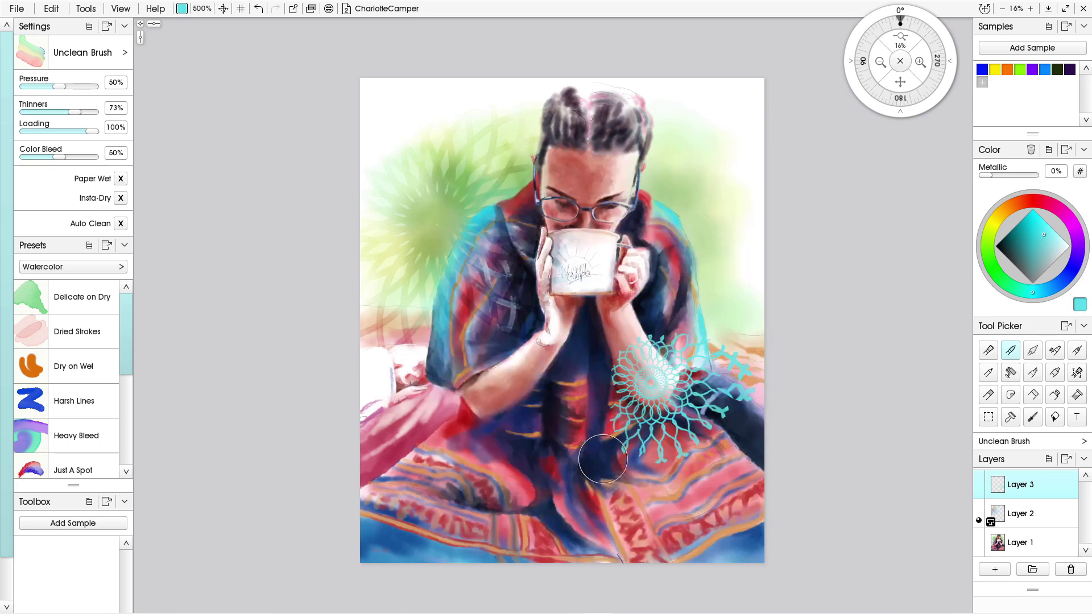
pyautogui.moveTo(660, 500)
pyautogui.mouseDown()
pyautogui.moveTo(673, 461)
pyautogui.moveTo(623, 476)
pyautogui.moveTo(557, 463)
pyautogui.mouseUp()
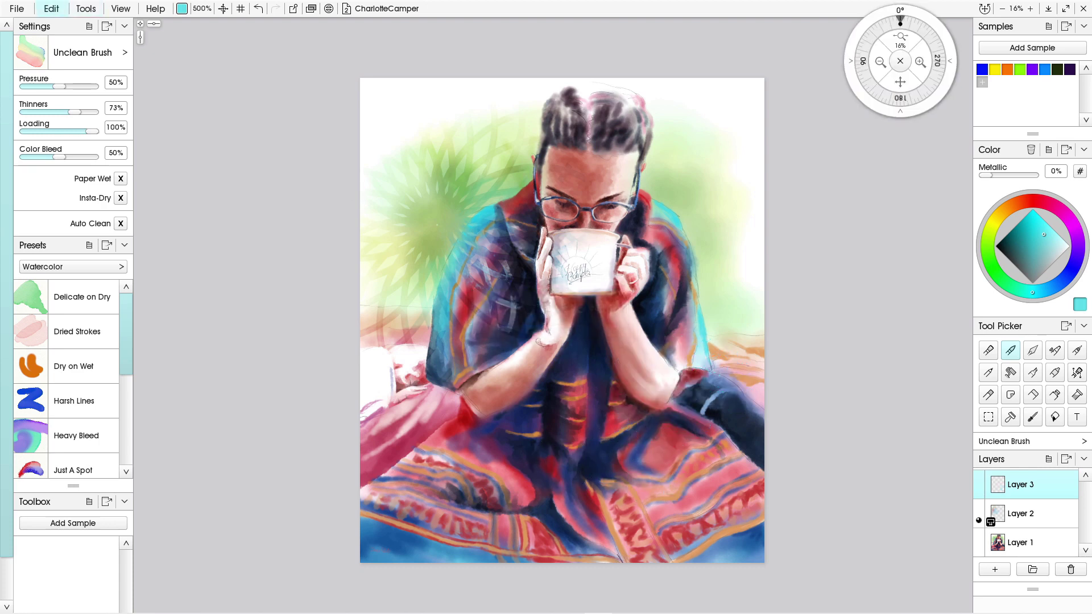
pyautogui.click(51, 8)
pyautogui.click(61, 22)
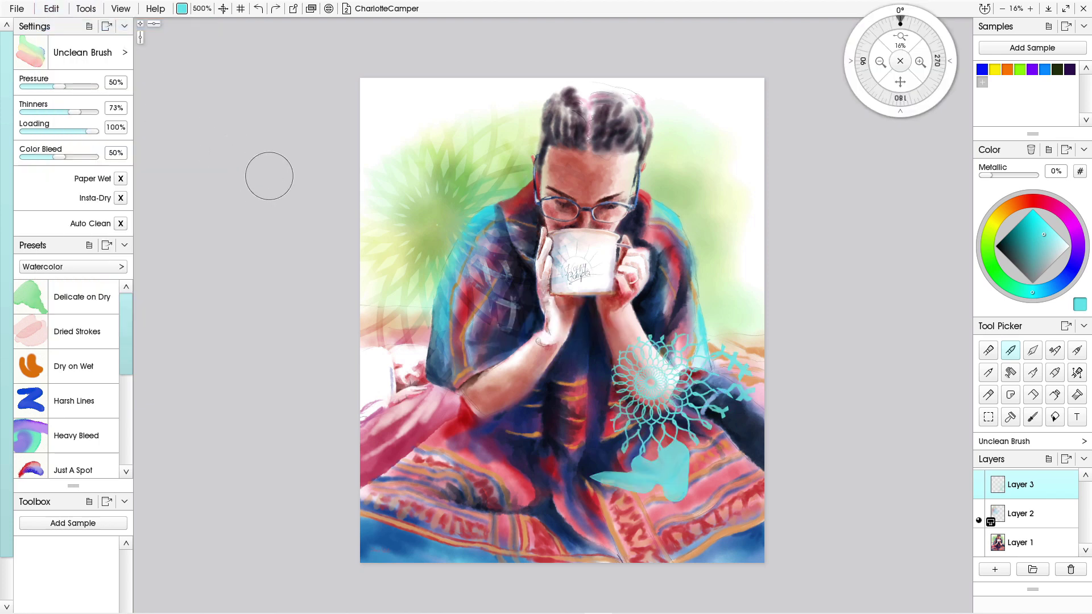
pyautogui.hotkey('ctrl', 'z')
pyautogui.hotkey('ctrl', 'z')
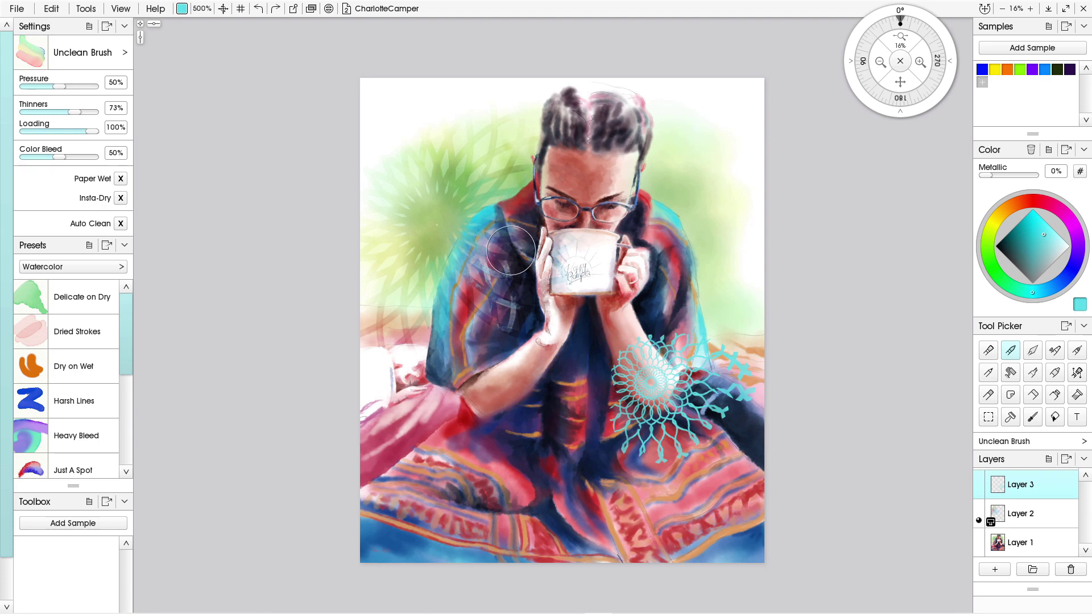
pyautogui.hotkey('ctrl', 'v')
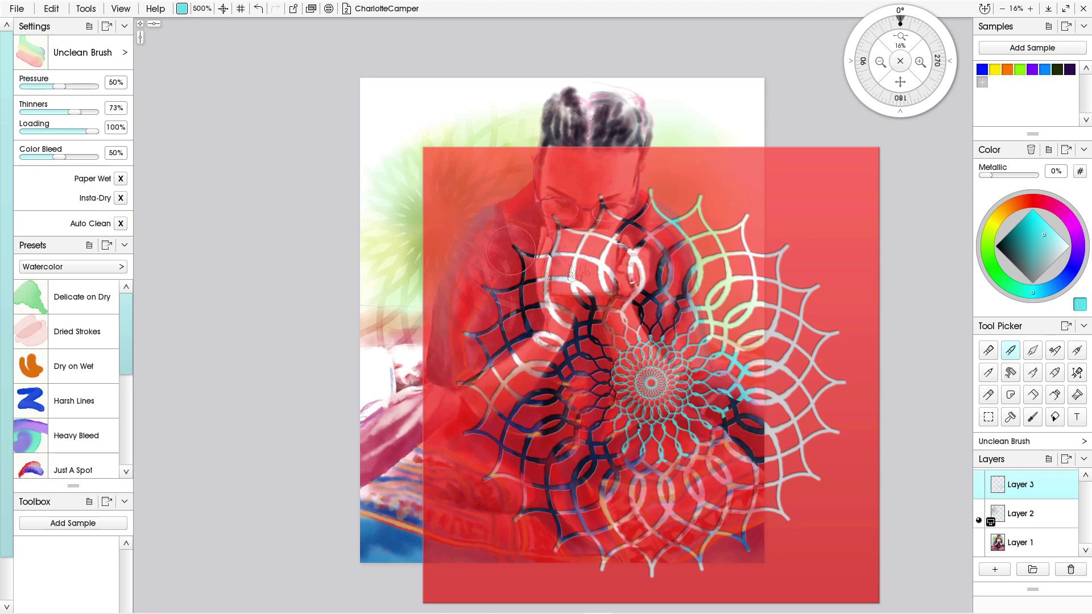
# Sample blue from the painting's lower-left corner and paint the mandala's right-hand and lower-left petals through the stencil
pyautogui.keyDown('alt'); pyautogui.click(381, 518); pyautogui.keyUp('alt')
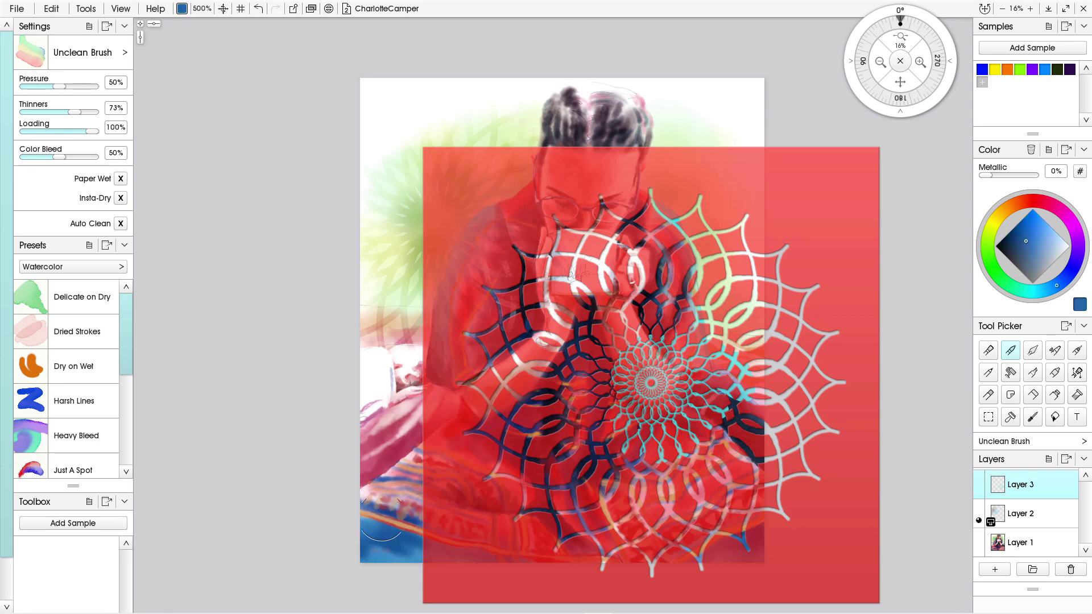
pyautogui.moveTo(734, 420)
pyautogui.mouseDown()
pyautogui.moveTo(739, 388)
pyautogui.moveTo(763, 371)
pyautogui.moveTo(745, 353)
pyautogui.moveTo(748, 435)
pyautogui.moveTo(759, 438)
pyautogui.moveTo(734, 431)
pyautogui.mouseUp()
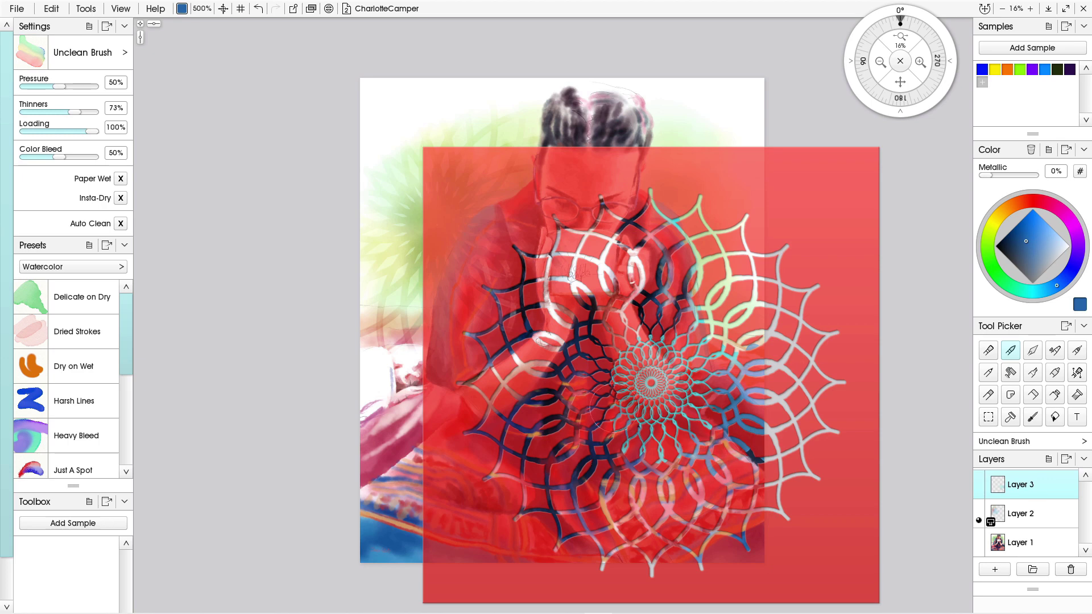
pyautogui.moveTo(608, 407)
pyautogui.mouseDown()
pyautogui.moveTo(605, 376)
pyautogui.moveTo(594, 430)
pyautogui.moveTo(562, 437)
pyautogui.moveTo(557, 410)
pyautogui.moveTo(742, 348)
pyautogui.moveTo(705, 293)
pyautogui.moveTo(775, 321)
pyautogui.moveTo(700, 217)
pyautogui.moveTo(742, 256)
pyautogui.moveTo(745, 265)
pyautogui.moveTo(694, 200)
pyautogui.moveTo(743, 235)
pyautogui.moveTo(744, 210)
pyautogui.moveTo(767, 264)
pyautogui.moveTo(766, 286)
pyautogui.moveTo(750, 300)
pyautogui.moveTo(782, 373)
pyautogui.moveTo(684, 254)
pyautogui.mouseUp()
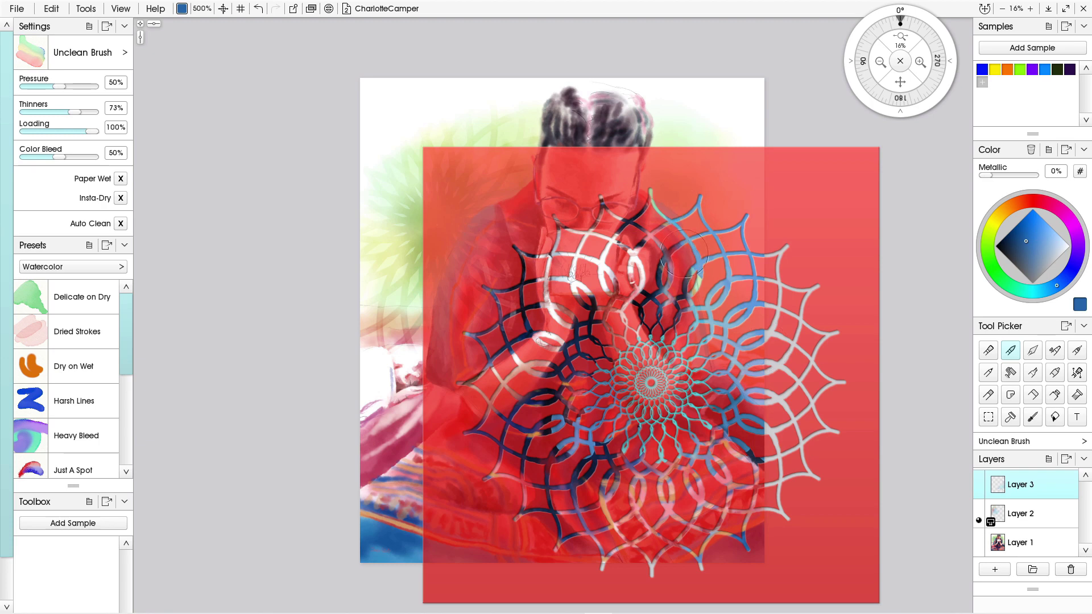
# Paint the mandala's upper, central and lower-left rings in a more saturated version of the sampled background green, then hide the stencil
pyautogui.click(992, 267)
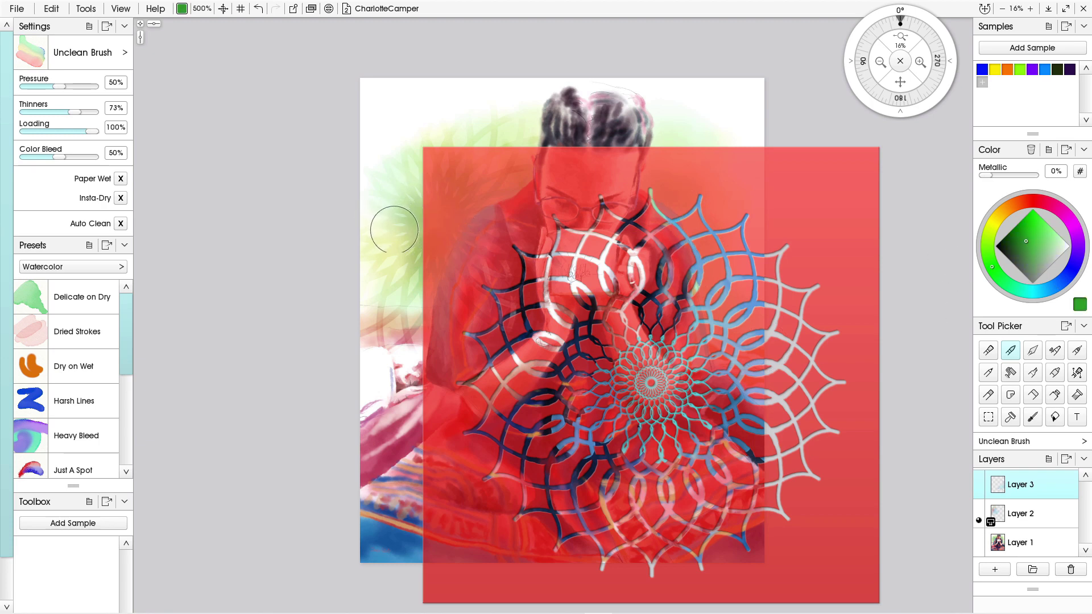
pyautogui.keyDown('alt'); pyautogui.click(407, 253); pyautogui.keyUp('alt')
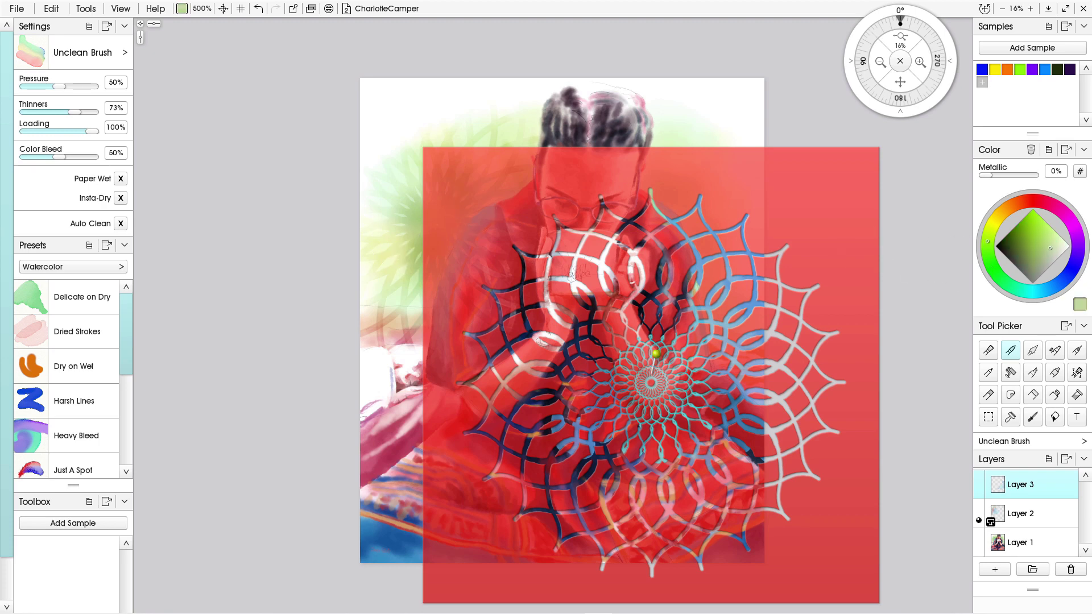
pyautogui.click(1038, 248)
pyautogui.moveTo(651, 196); pyautogui.dragTo(724, 280)
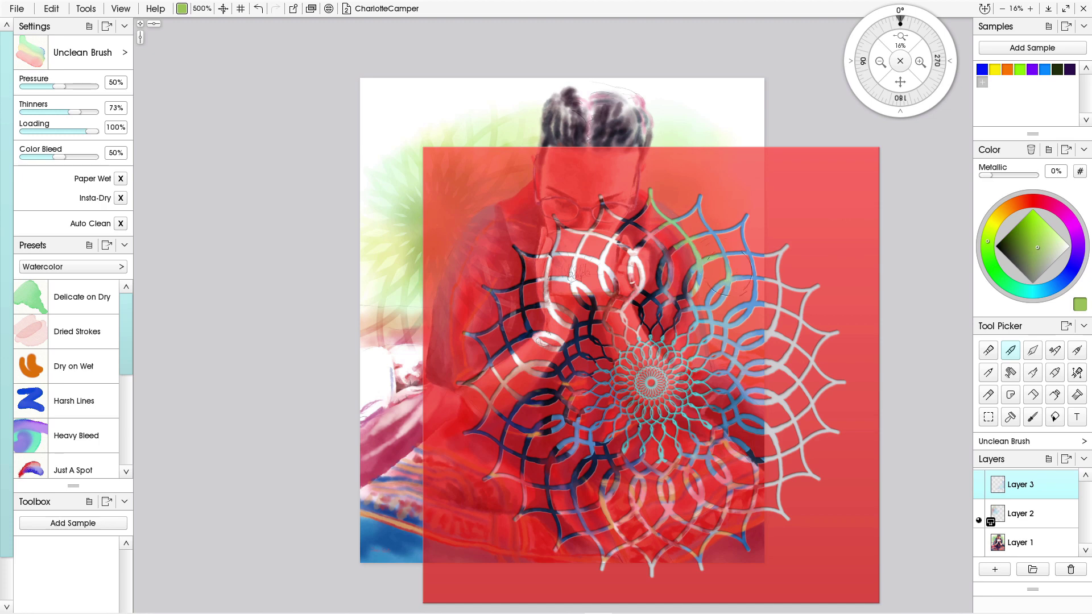
pyautogui.moveTo(668, 241)
pyautogui.mouseDown()
pyautogui.moveTo(648, 261)
pyautogui.moveTo(674, 292)
pyautogui.moveTo(687, 272)
pyautogui.moveTo(688, 318)
pyautogui.moveTo(668, 324)
pyautogui.moveTo(648, 324)
pyautogui.moveTo(650, 274)
pyautogui.moveTo(638, 258)
pyautogui.moveTo(635, 290)
pyautogui.moveTo(618, 304)
pyautogui.moveTo(582, 261)
pyautogui.moveTo(621, 242)
pyautogui.moveTo(585, 250)
pyautogui.moveTo(615, 319)
pyautogui.moveTo(644, 318)
pyautogui.moveTo(635, 341)
pyautogui.moveTo(685, 403)
pyautogui.moveTo(620, 369)
pyautogui.moveTo(567, 392)
pyautogui.moveTo(589, 412)
pyautogui.moveTo(577, 407)
pyautogui.moveTo(580, 424)
pyautogui.moveTo(520, 394)
pyautogui.moveTo(537, 439)
pyautogui.moveTo(517, 457)
pyautogui.moveTo(476, 450)
pyautogui.moveTo(471, 470)
pyautogui.moveTo(513, 515)
pyautogui.moveTo(535, 492)
pyautogui.moveTo(521, 487)
pyautogui.moveTo(576, 565)
pyautogui.moveTo(539, 517)
pyautogui.moveTo(543, 463)
pyautogui.moveTo(601, 496)
pyautogui.moveTo(556, 423)
pyautogui.moveTo(634, 407)
pyautogui.moveTo(650, 363)
pyautogui.moveTo(651, 486)
pyautogui.mouseUp()
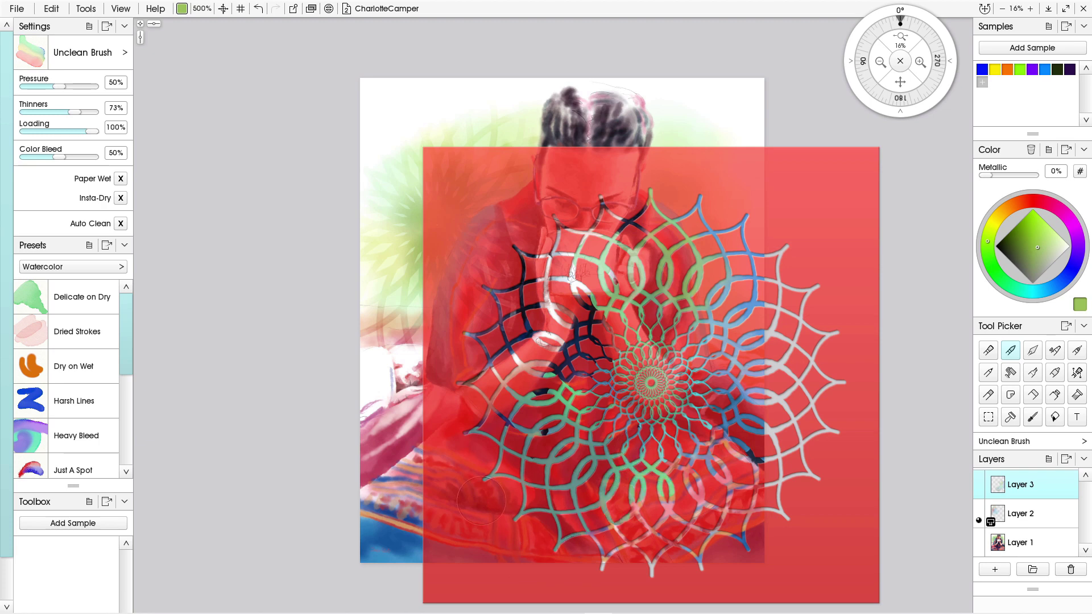
pyautogui.hotkey('ctrl', 'space')
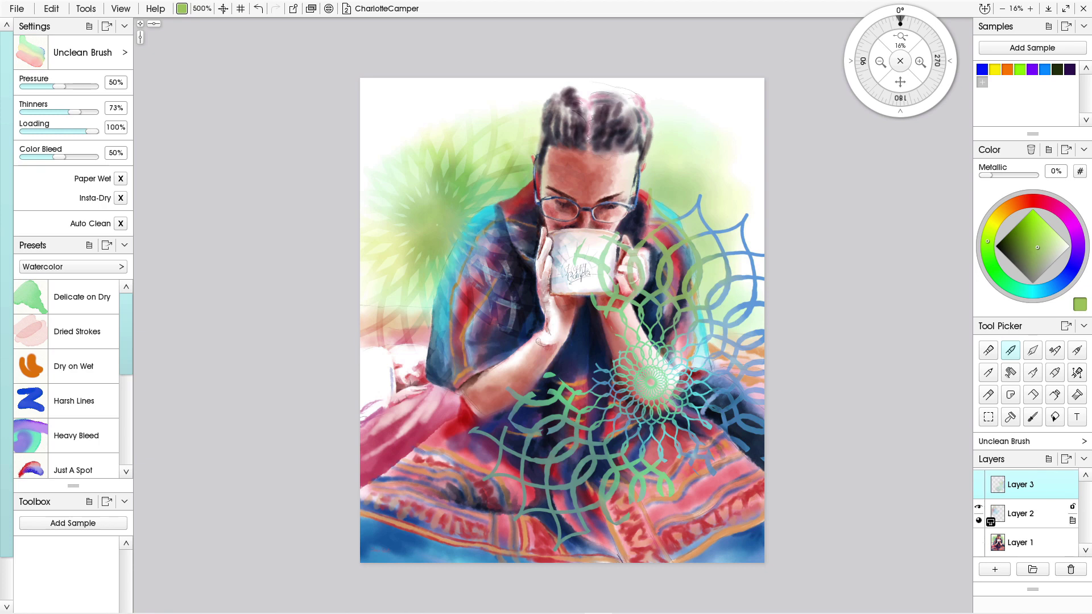
pyautogui.click(1073, 521)
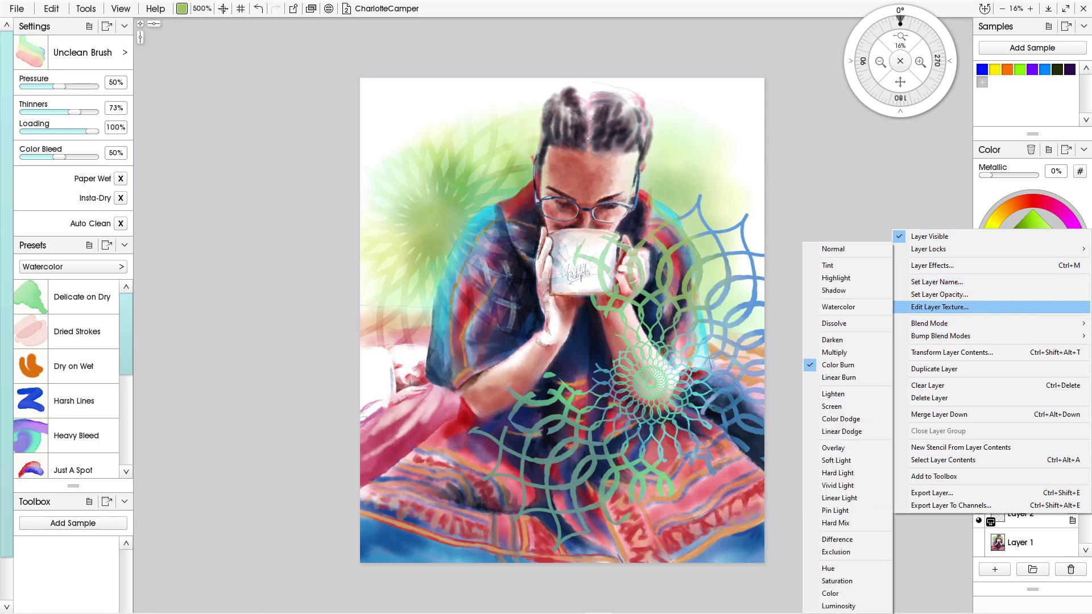
pyautogui.moveTo(930, 323)
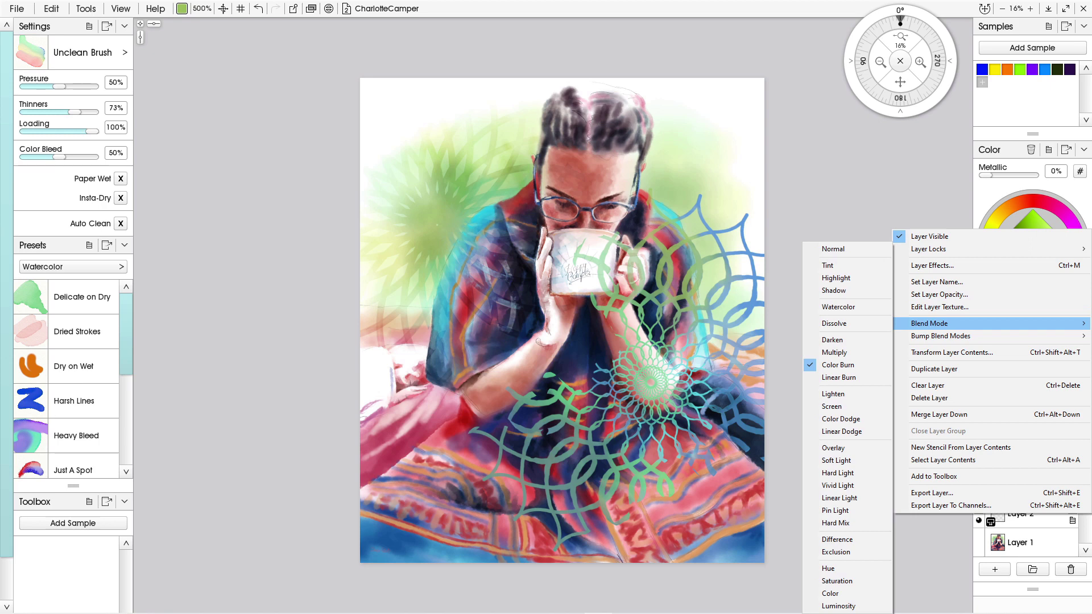
pyautogui.click(962, 522)
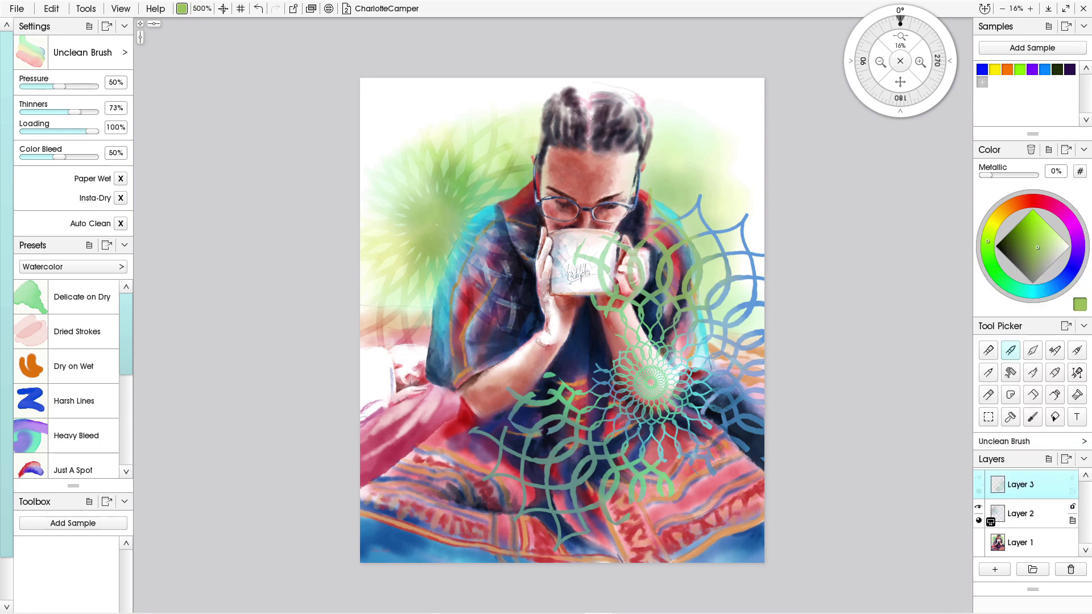
# Set the blend mode of Layer 3 to Linear Dodge
pyautogui.click(1072, 489)
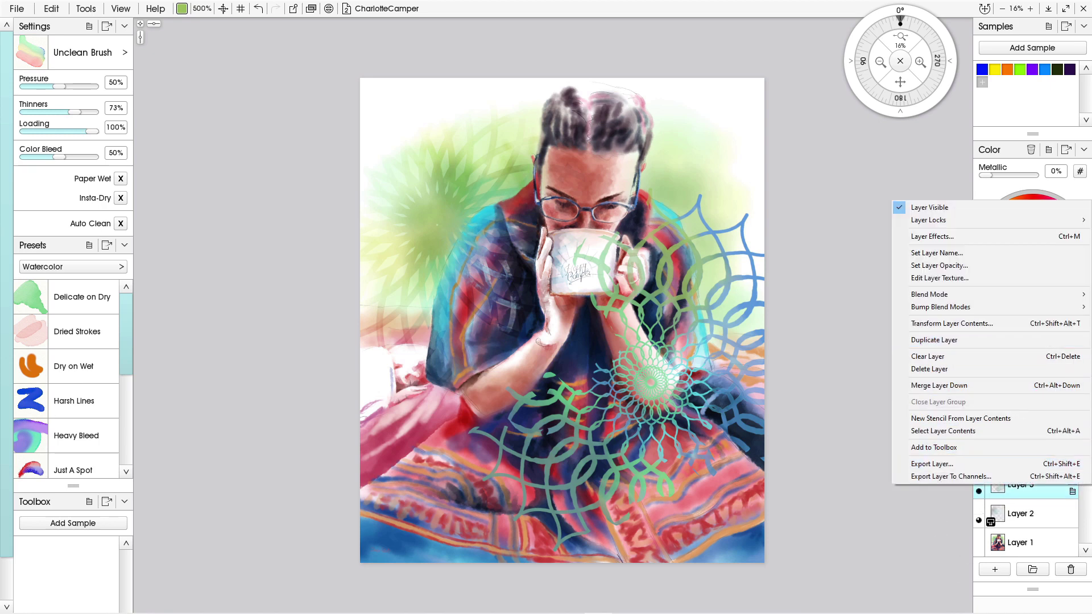
pyautogui.moveTo(933, 294)
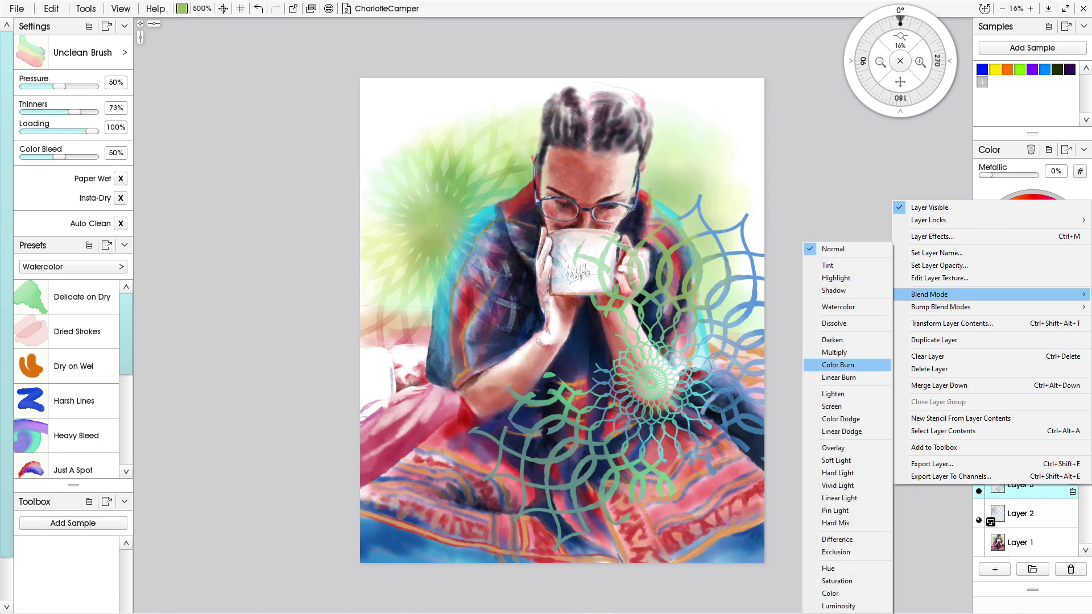
pyautogui.press('Down')
pyautogui.press('Down')
pyautogui.press('Down')
pyautogui.press('Down')
pyautogui.press('Down')
pyautogui.press('Down')
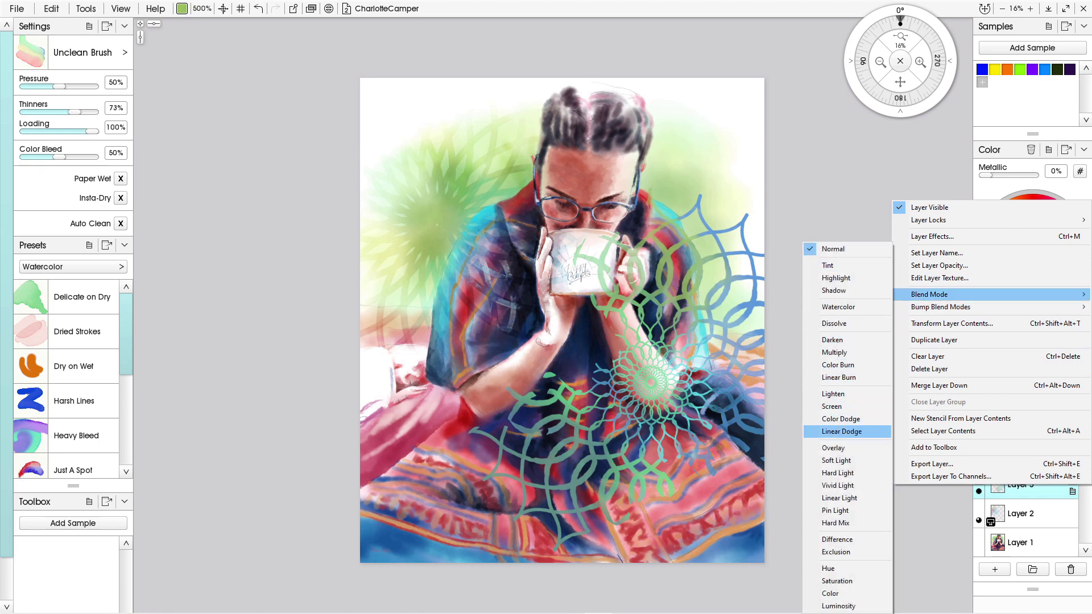
pyautogui.click(831, 432)
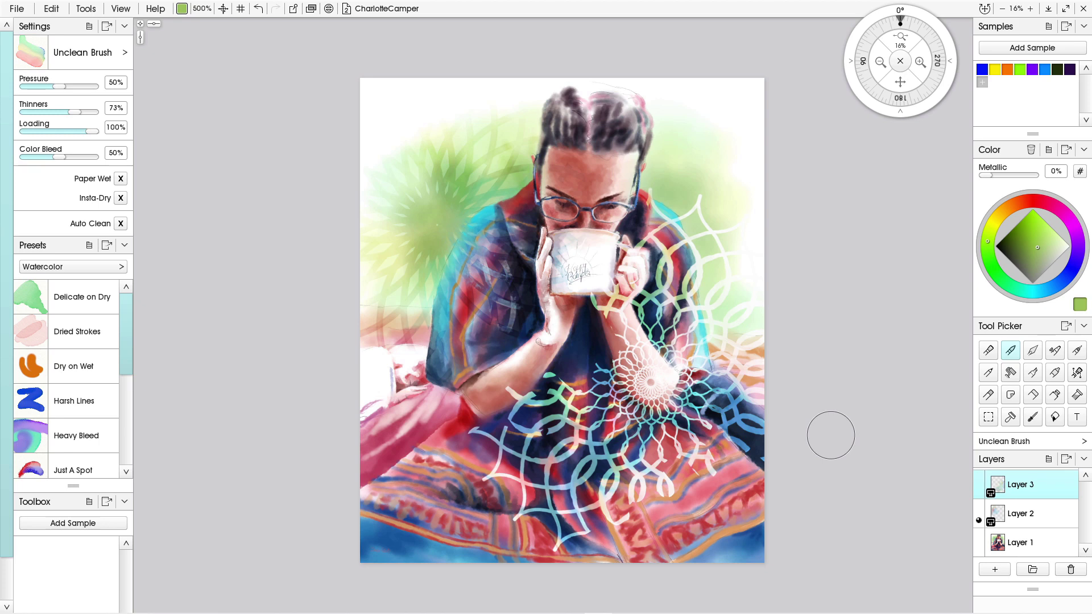
# Switch to the Harsh Chaos palette knife, enlarge it to 498%, and leave the stencil hidden
pyautogui.hotkey('ctrl', 't')
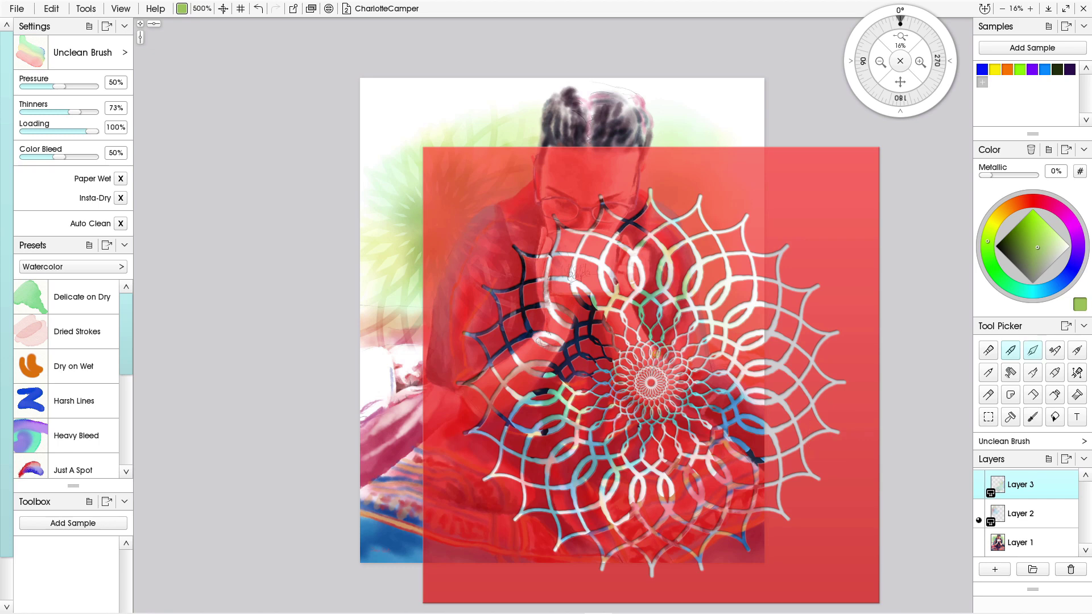
pyautogui.press('k')
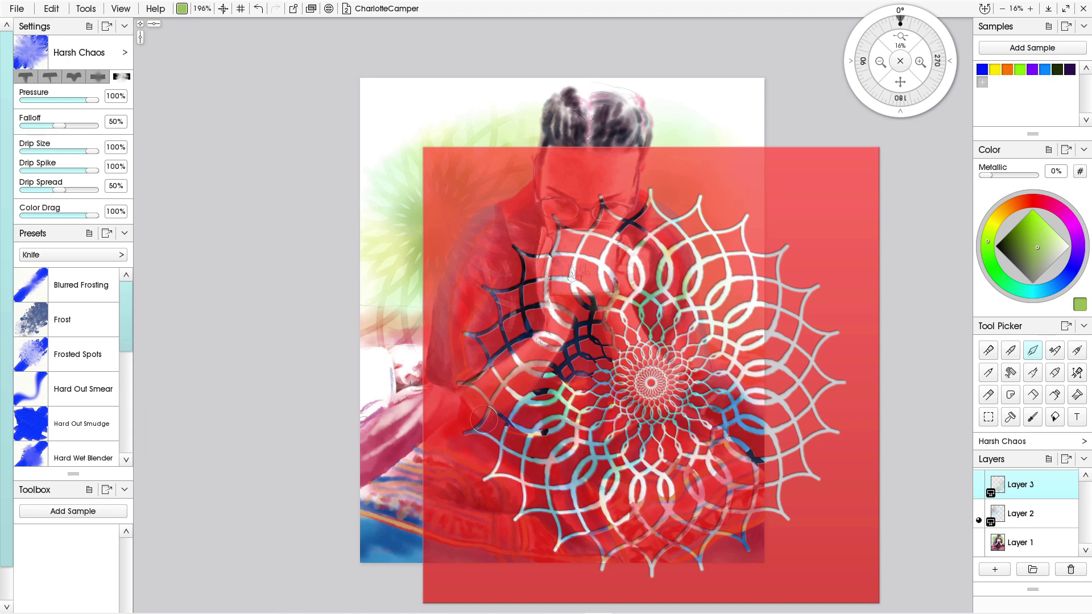
pyautogui.press(']')
pyautogui.press(']')
pyautogui.hotkey('shift', ']')
pyautogui.hotkey('shift', ']')
pyautogui.hotkey('shift', ']')
pyautogui.hotkey('shift', ']')
pyautogui.hotkey('ctrl', 'space')
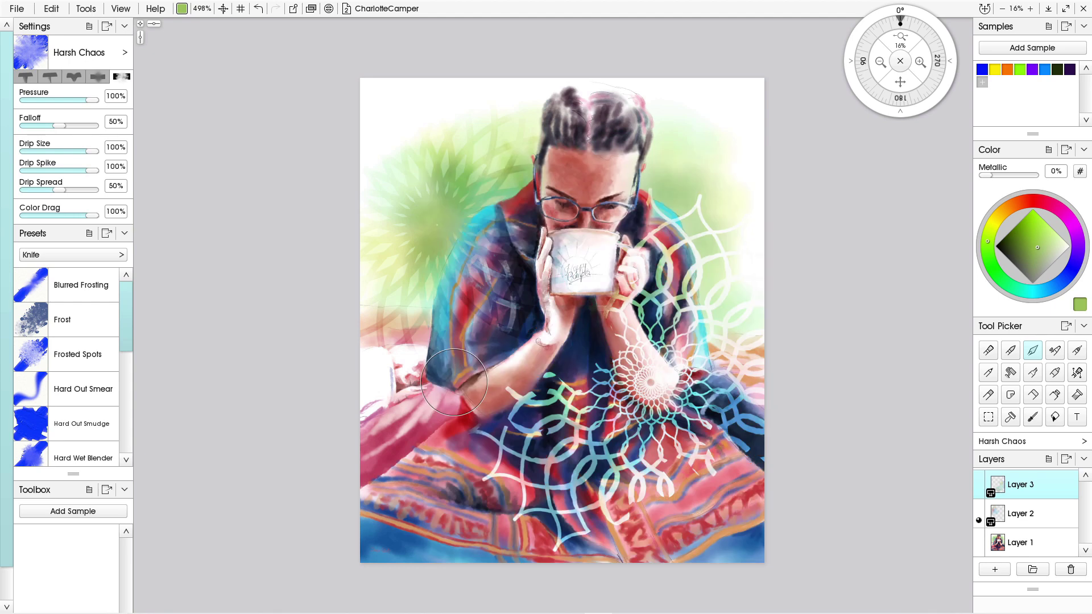
# Smear the Layer 3 mandala with the knife around the cup, forearm and lower-left rings to blend it into the painting
pyautogui.hotkey('ctrl', 'space')
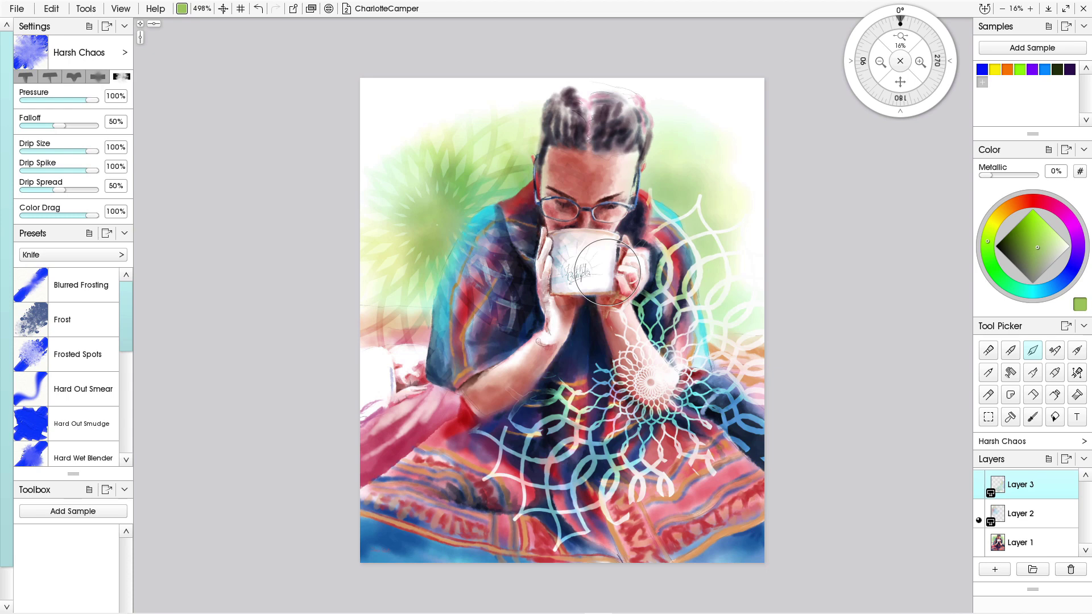
pyautogui.click(656, 354)
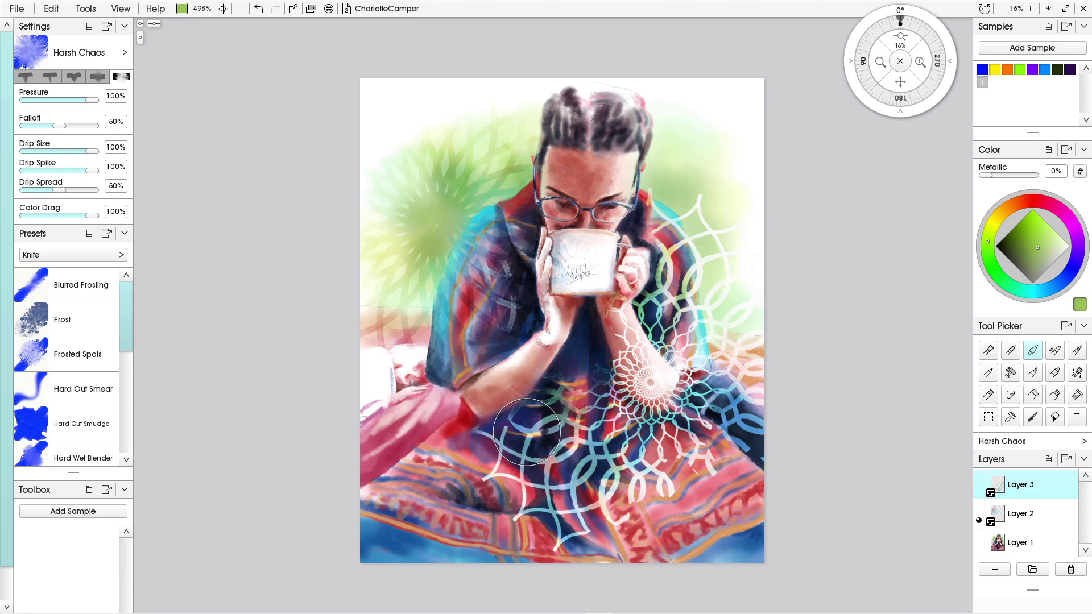
pyautogui.moveTo(527, 431)
pyautogui.mouseDown()
pyautogui.moveTo(475, 434)
pyautogui.moveTo(488, 425)
pyautogui.moveTo(504, 435)
pyautogui.moveTo(495, 424)
pyautogui.moveTo(479, 480)
pyautogui.moveTo(489, 463)
pyautogui.moveTo(502, 495)
pyautogui.moveTo(526, 493)
pyautogui.moveTo(521, 511)
pyautogui.moveTo(524, 484)
pyautogui.moveTo(516, 520)
pyautogui.moveTo(557, 518)
pyautogui.moveTo(553, 549)
pyautogui.moveTo(573, 520)
pyautogui.moveTo(591, 531)
pyautogui.moveTo(581, 513)
pyautogui.moveTo(596, 497)
pyautogui.moveTo(618, 526)
pyautogui.moveTo(626, 521)
pyautogui.moveTo(628, 486)
pyautogui.moveTo(644, 500)
pyautogui.moveTo(632, 470)
pyautogui.moveTo(657, 466)
pyautogui.moveTo(669, 500)
pyautogui.moveTo(691, 447)
pyautogui.moveTo(711, 465)
pyautogui.moveTo(701, 450)
pyautogui.moveTo(687, 481)
pyautogui.moveTo(705, 467)
pyautogui.moveTo(660, 507)
pyautogui.mouseUp()
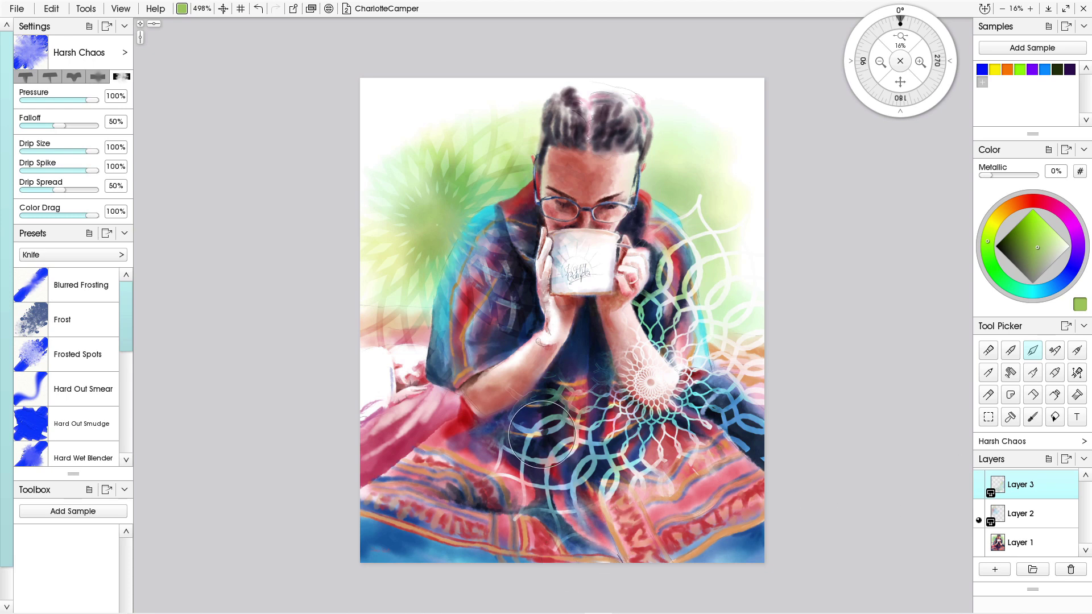
pyautogui.moveTo(540, 426)
pyautogui.mouseDown()
pyautogui.moveTo(525, 461)
pyautogui.moveTo(542, 464)
pyautogui.moveTo(503, 447)
pyautogui.moveTo(496, 469)
pyautogui.moveTo(534, 485)
pyautogui.moveTo(506, 477)
pyautogui.moveTo(512, 511)
pyautogui.moveTo(493, 505)
pyautogui.moveTo(489, 468)
pyautogui.moveTo(513, 518)
pyautogui.moveTo(488, 513)
pyautogui.mouseUp()
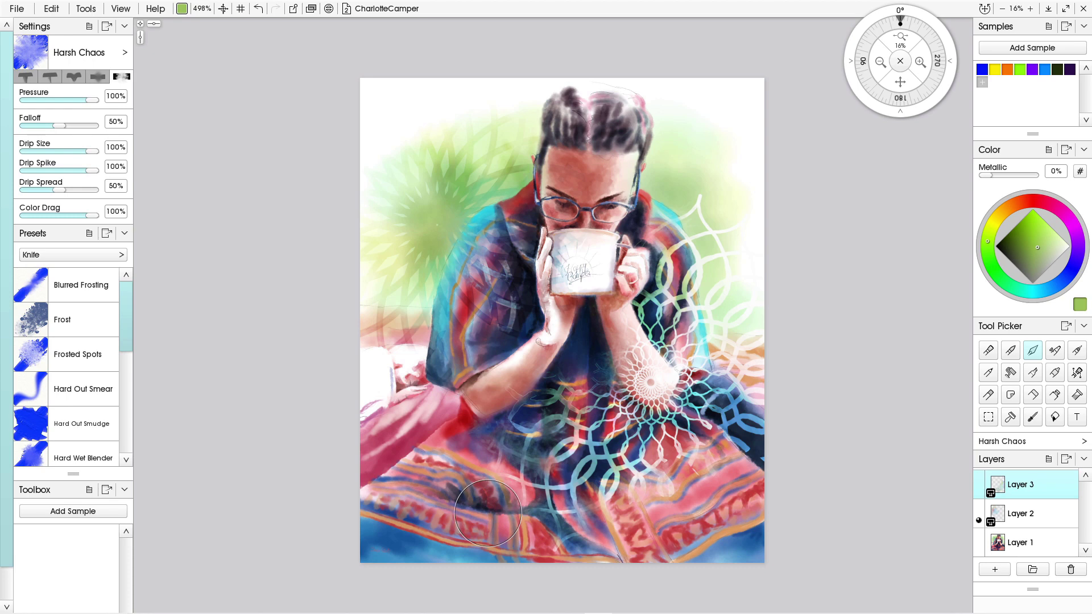
# Open the stencil library and look through the mandala group
pyautogui.click(121, 8)
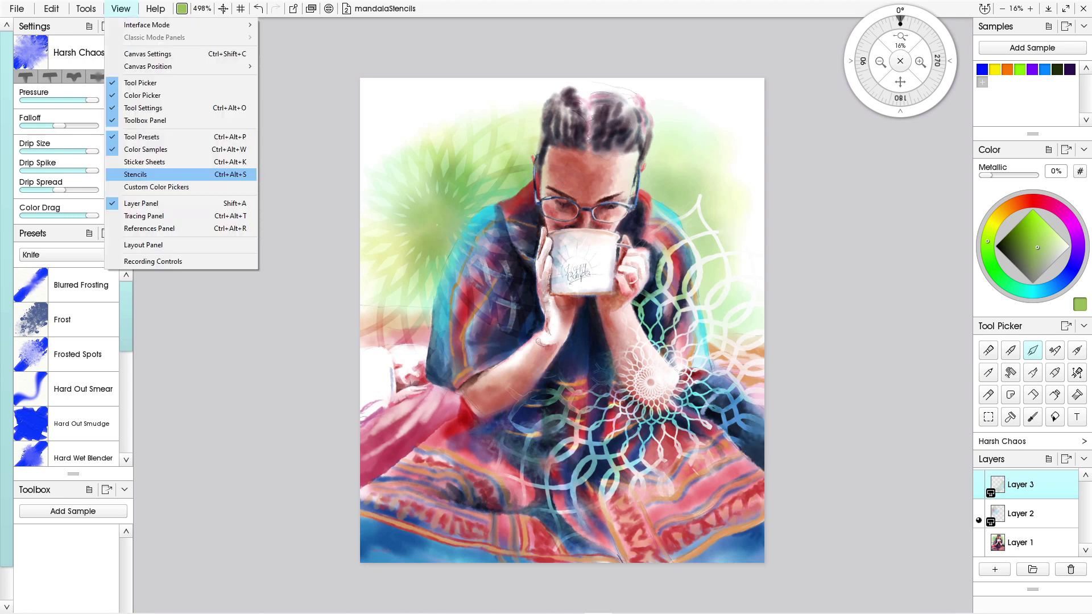
pyautogui.click(131, 173)
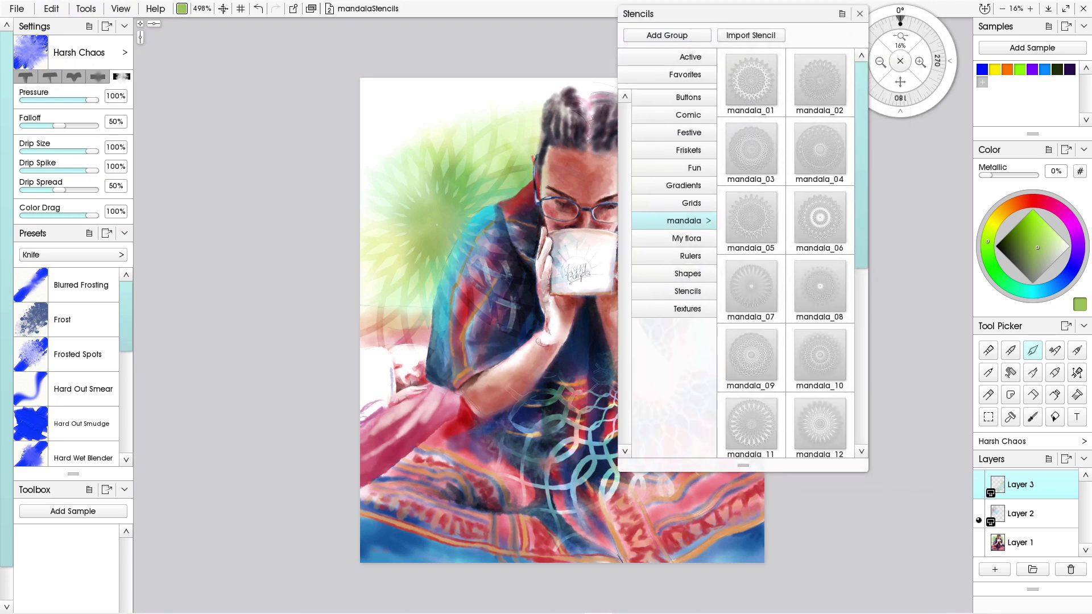
pyautogui.scroll(-5, 784, 256)
pyautogui.scroll(5, 785, 256)
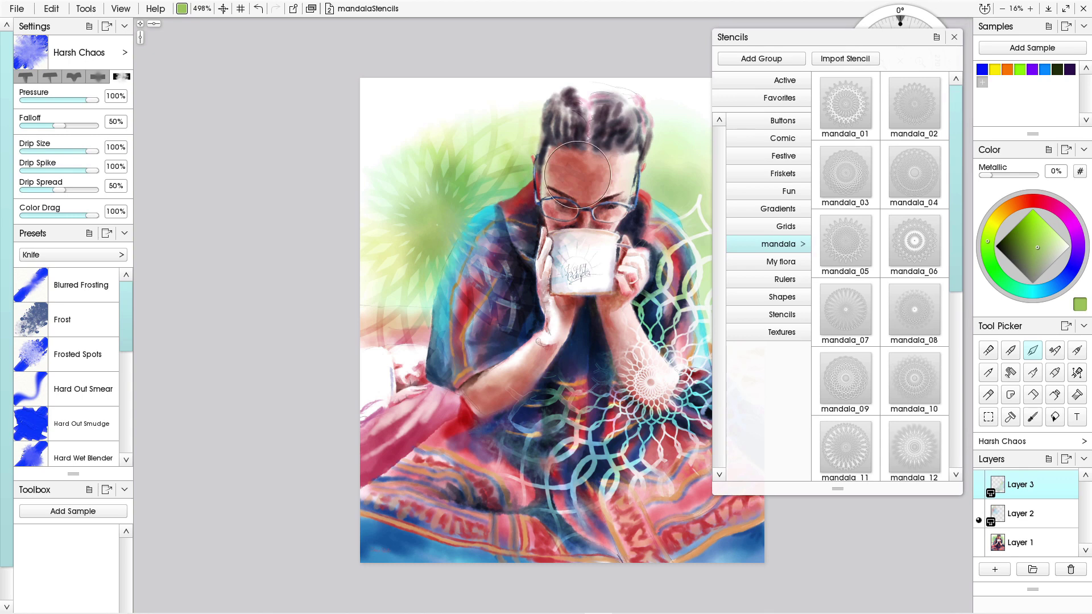
# Switch to Affinity Designer's document templates, and bring up the YouTube tutorial on making a mandala in Chrome
pyautogui.moveTo(616, 606)
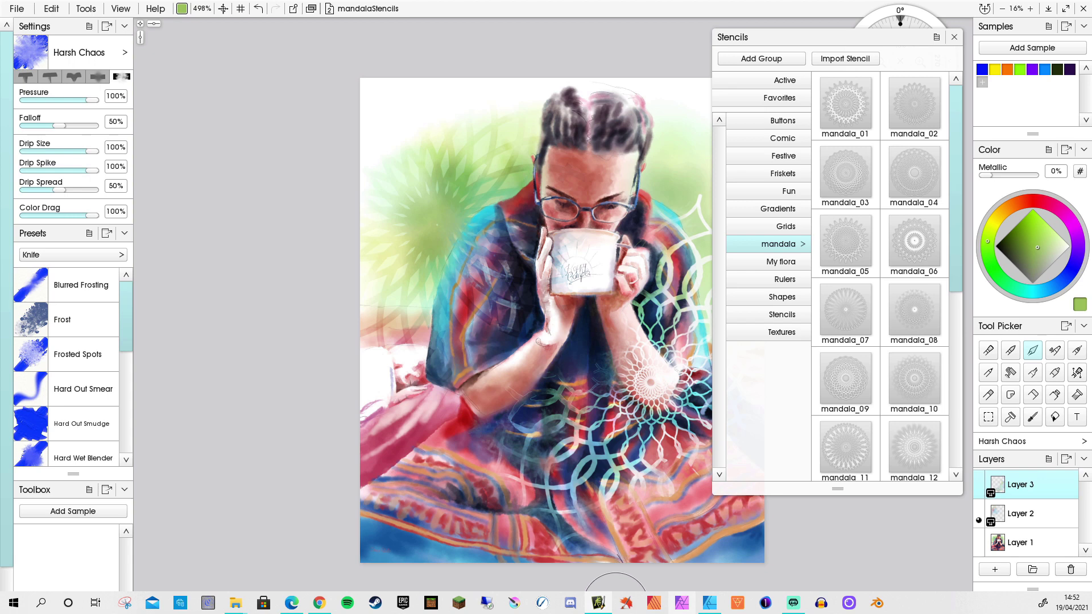
pyautogui.moveTo(710, 603)
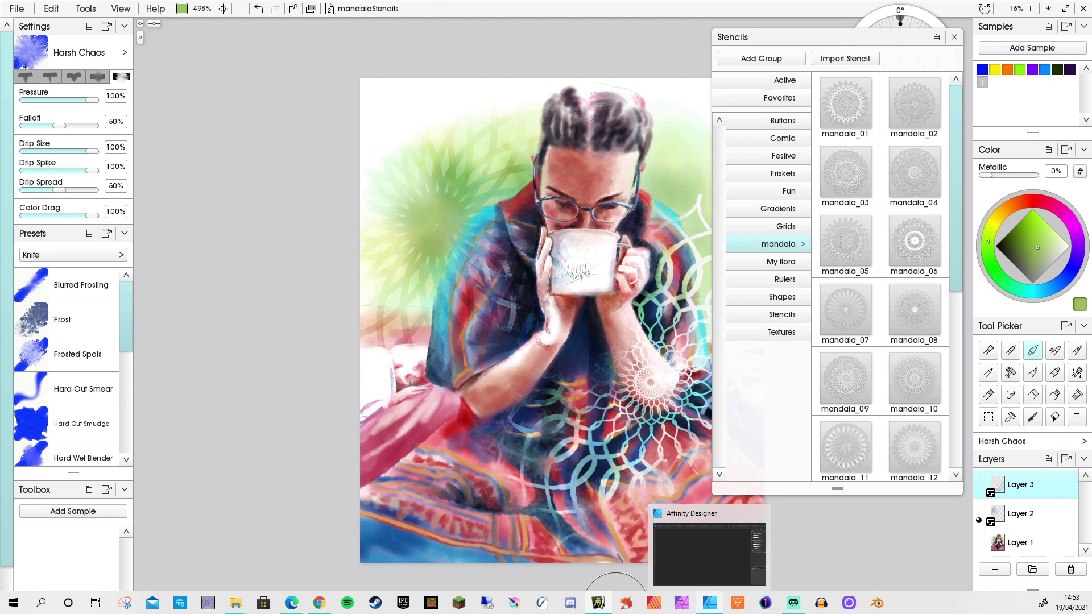
pyautogui.click(709, 603)
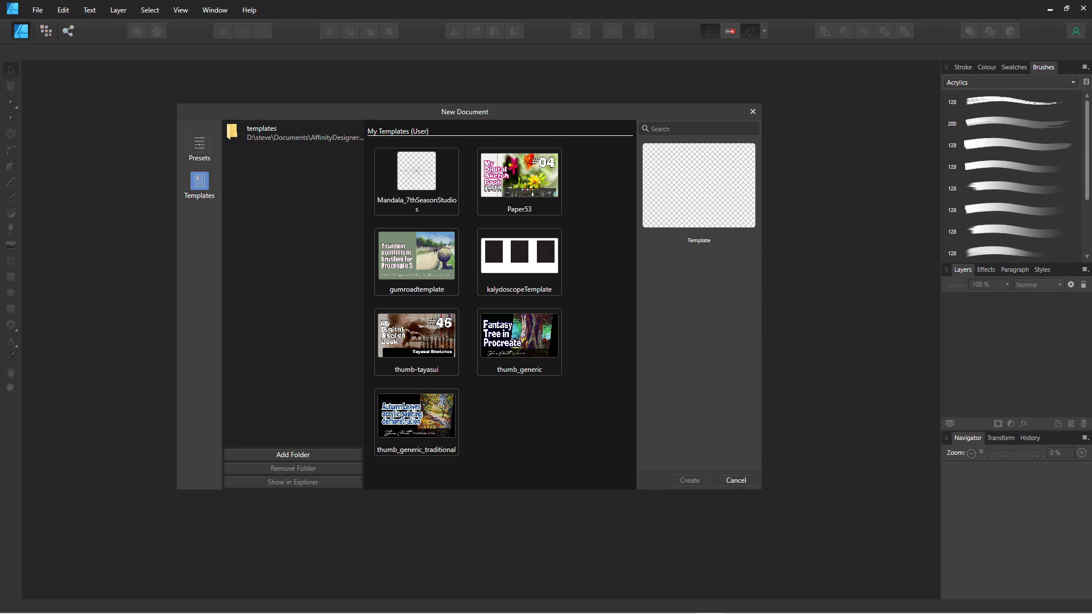
pyautogui.moveTo(451, 108); pyautogui.dragTo(472, 125)
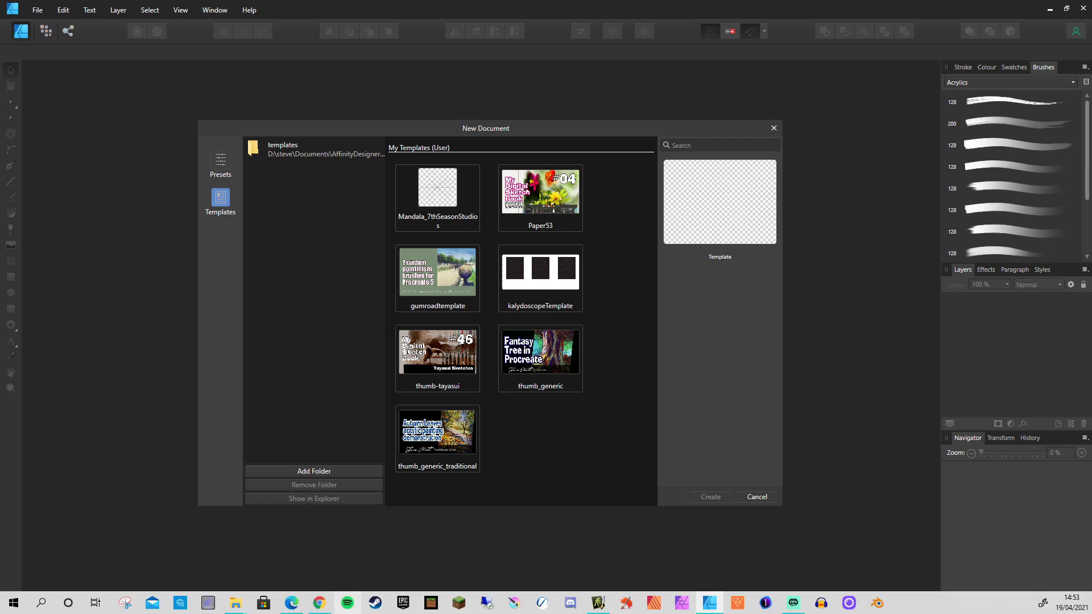
pyautogui.moveTo(319, 603)
pyautogui.click(324, 546)
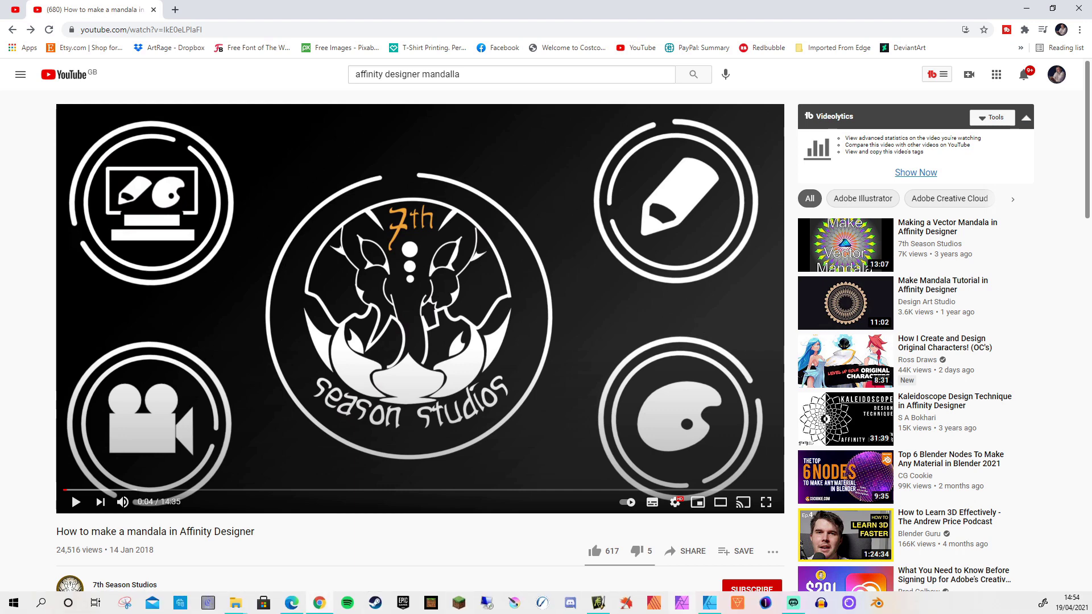
# Switch back to Affinity Designer and create a new document from the Mandala_7thSeasonStudios template
pyautogui.moveTo(709, 603)
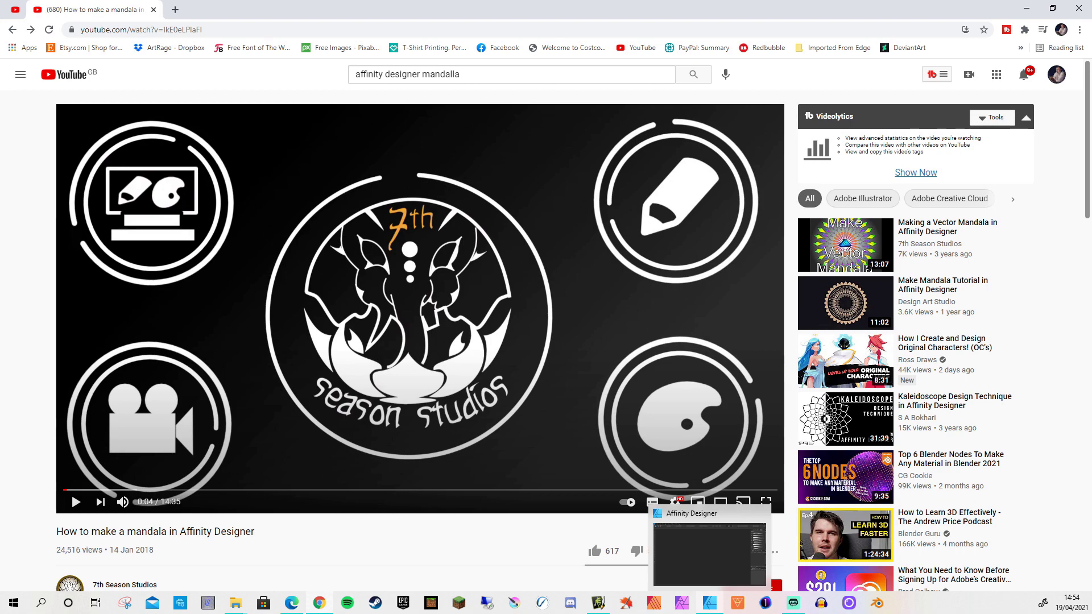
pyautogui.click(710, 603)
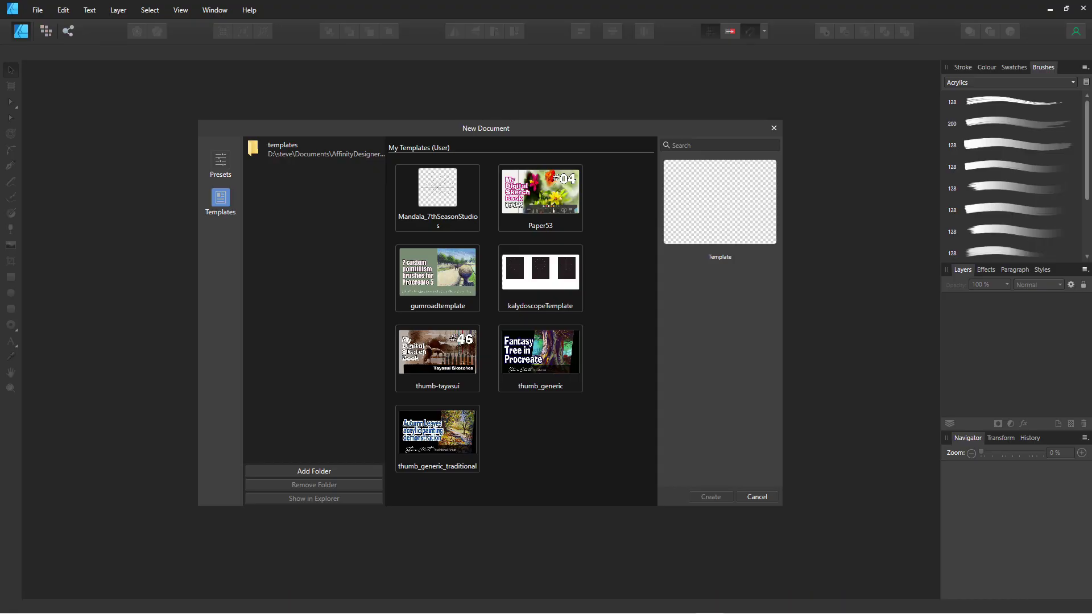
pyautogui.click(437, 193)
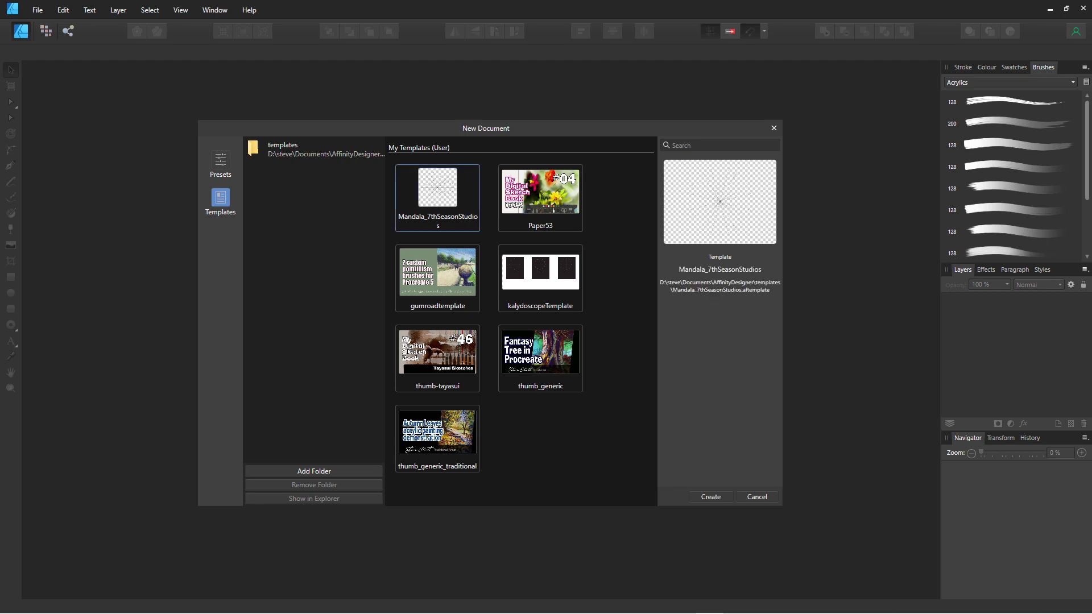
pyautogui.click(711, 496)
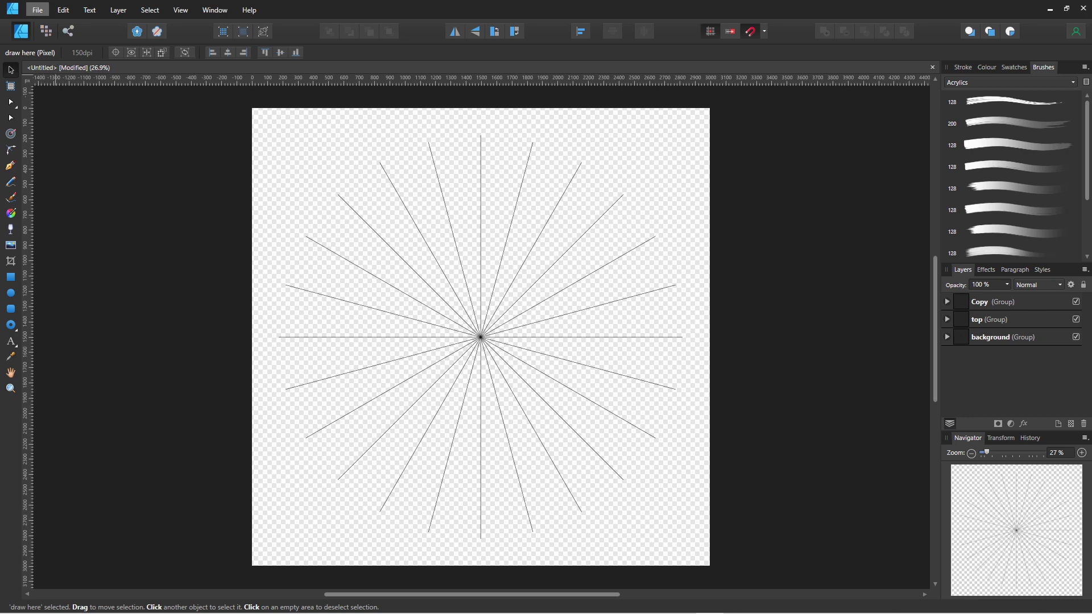
# Review the dimensions and colour settings in the document setup, including the background transparency, and close it without changes
pyautogui.click(38, 10)
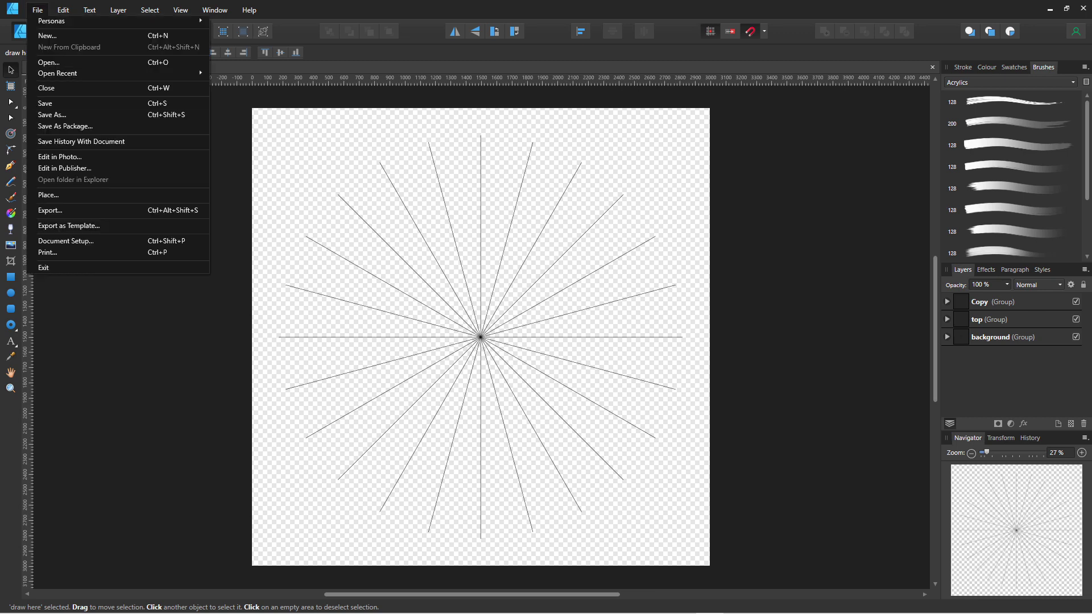
pyautogui.click(62, 241)
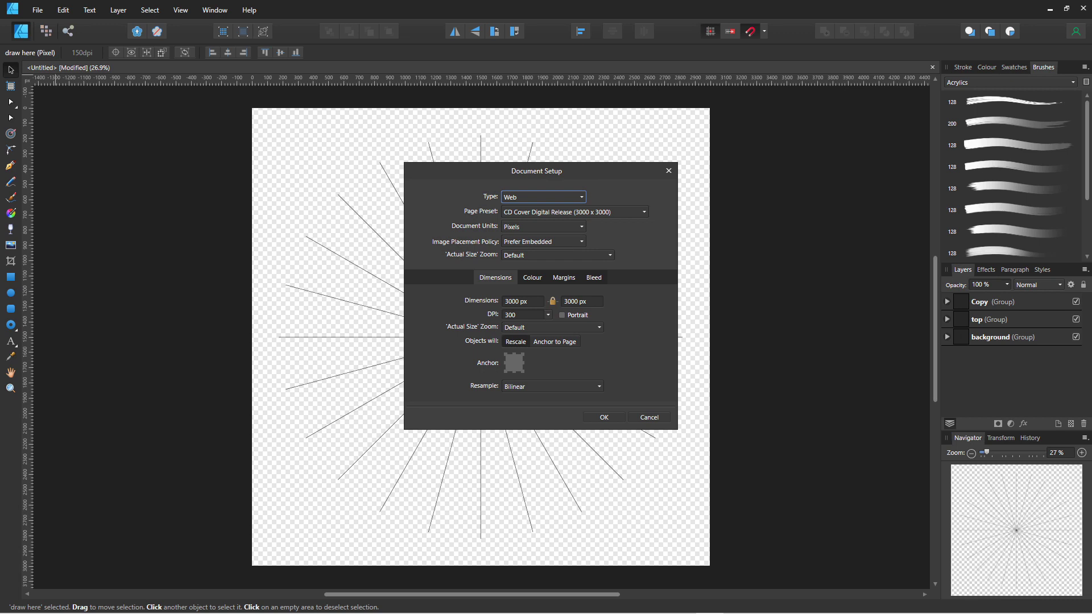
pyautogui.click(533, 278)
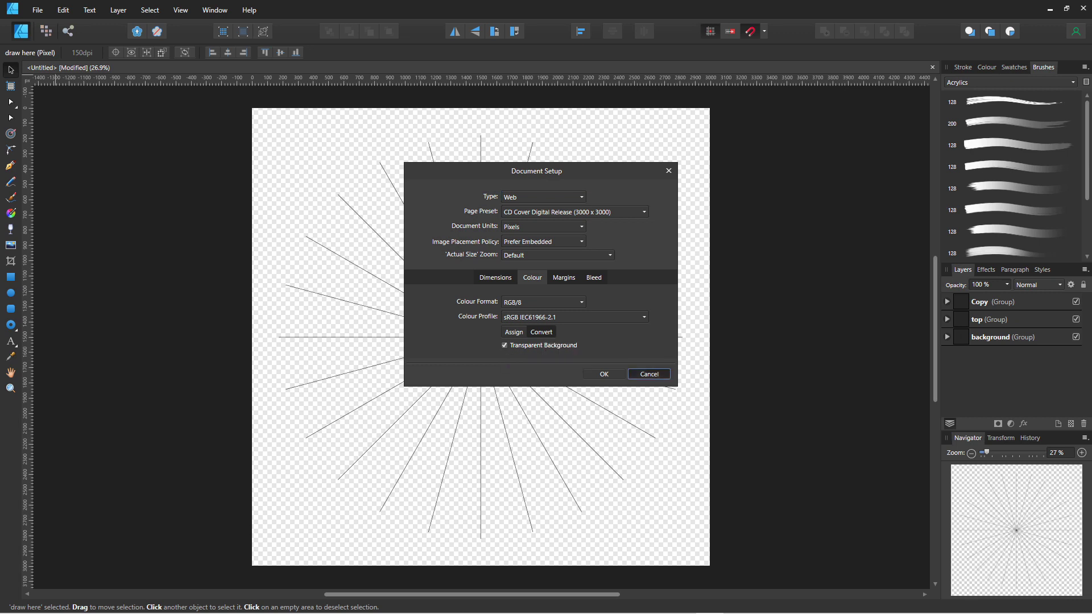
pyautogui.press('Escape')
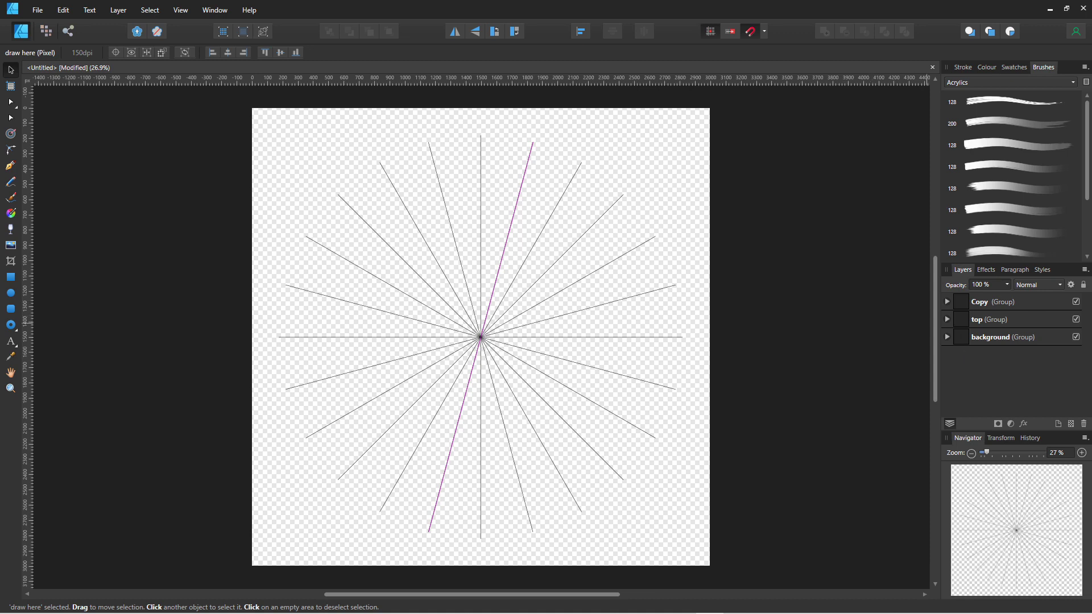
# Expand the top group in the layer list and lock the Copy, background and top groups
pyautogui.click(947, 319)
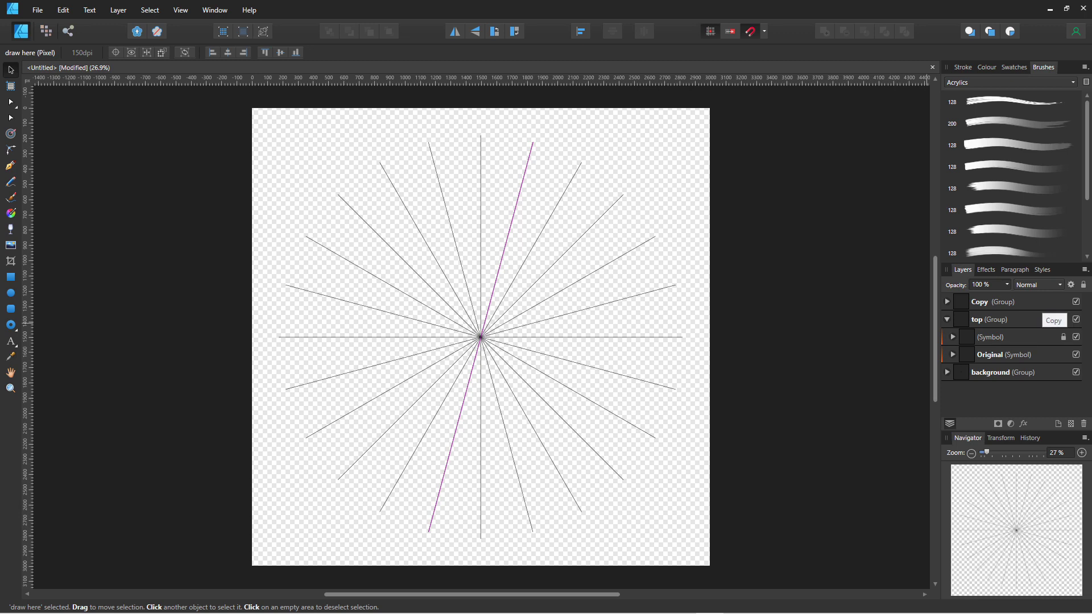
pyautogui.click(967, 301)
pyautogui.hotkey('ctrl', 'l')
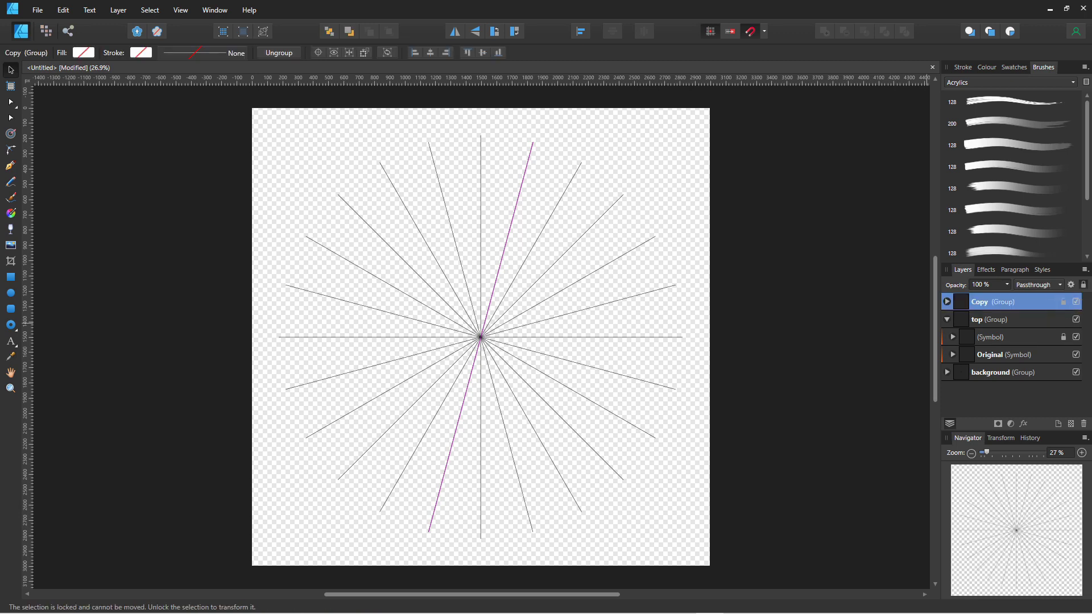
pyautogui.click(993, 372)
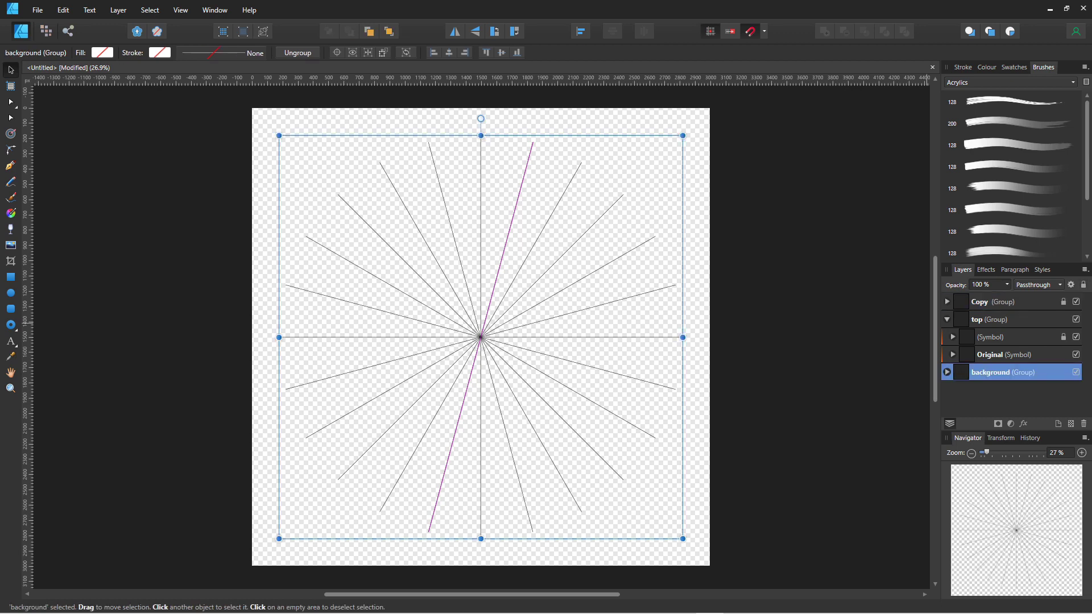
pyautogui.hotkey('ctrl', 'l')
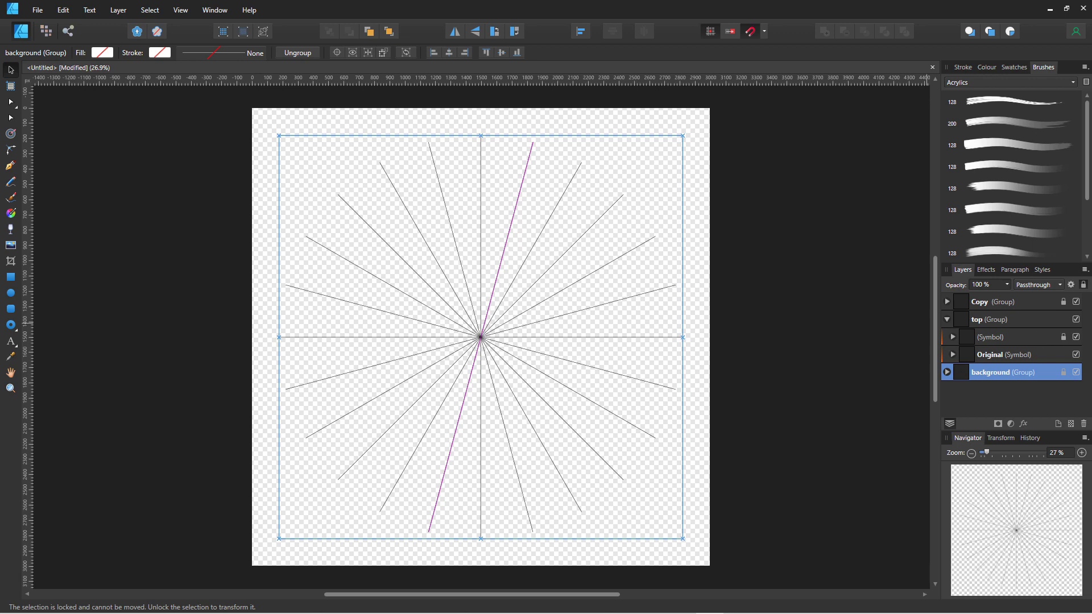
pyautogui.click(995, 319)
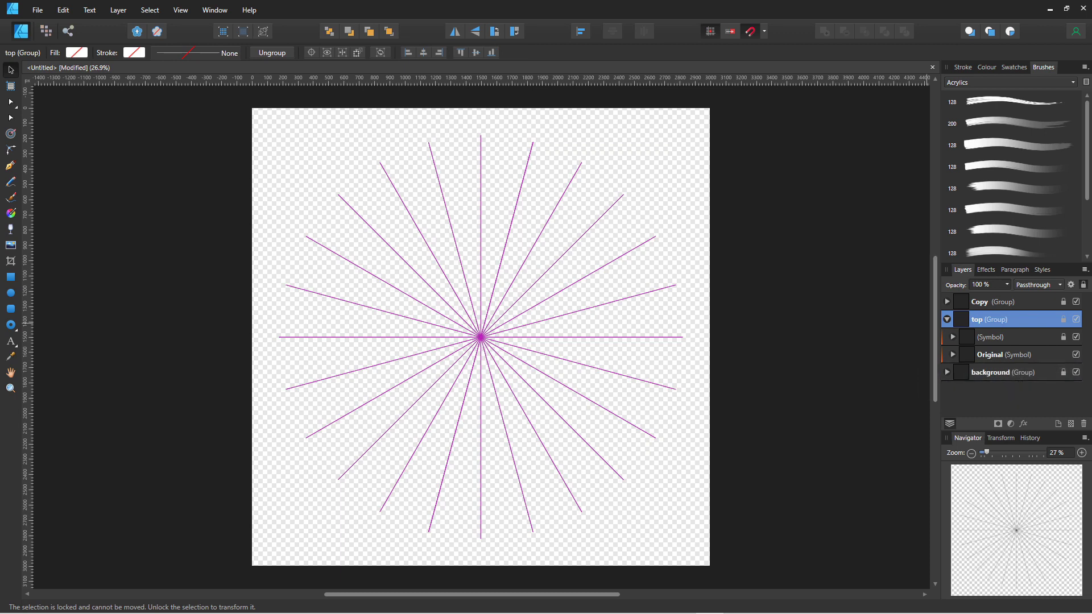
# Expand the Original symbol, select its "draw here" pixel layer and activate the Vector Brush Tool
pyautogui.click(952, 354)
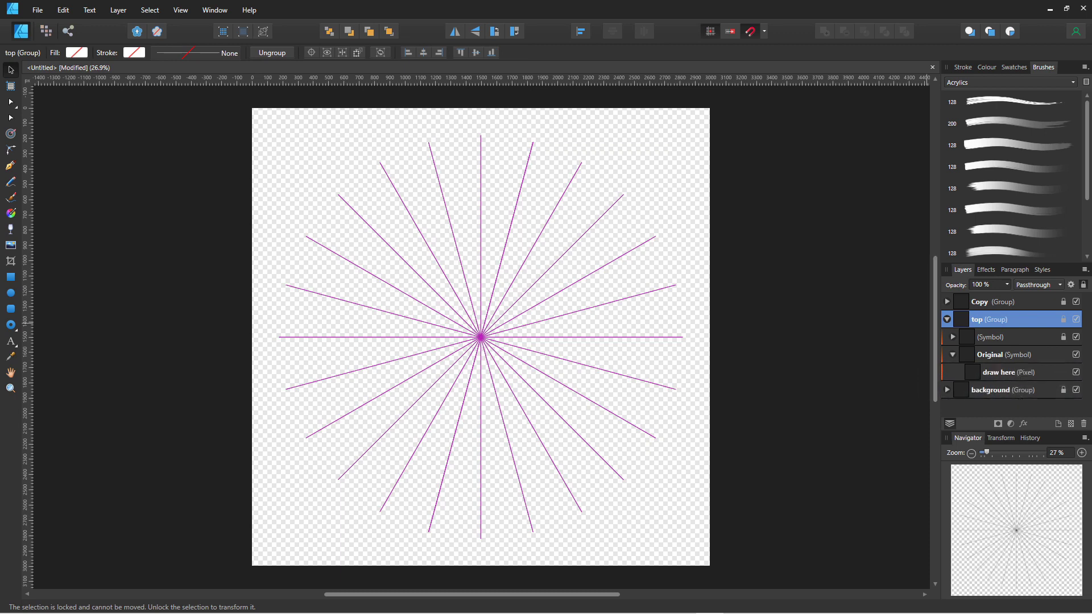
pyautogui.click(1007, 372)
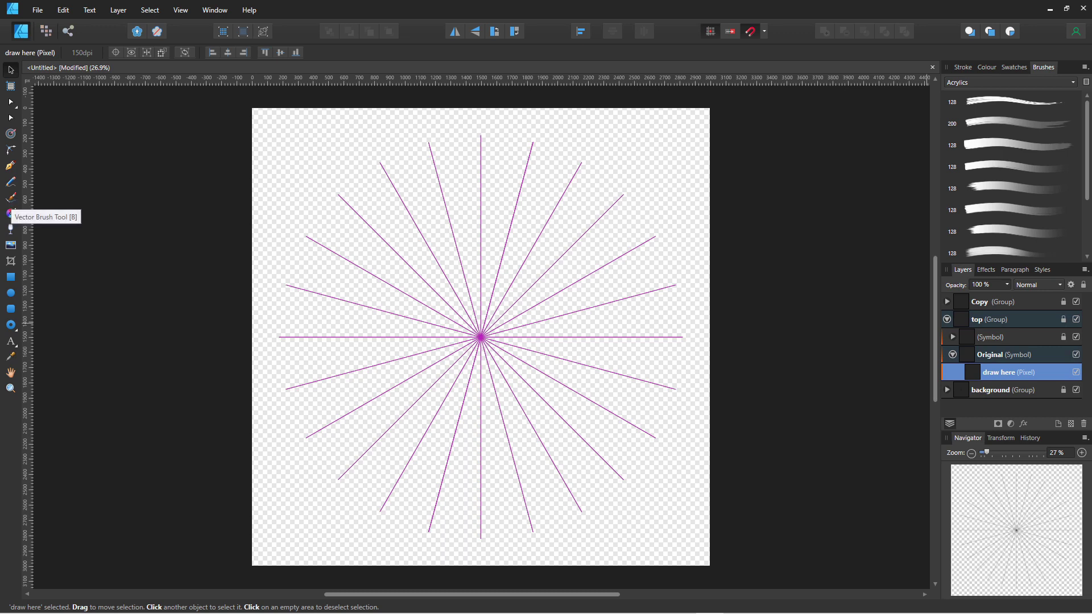
pyautogui.click(11, 198)
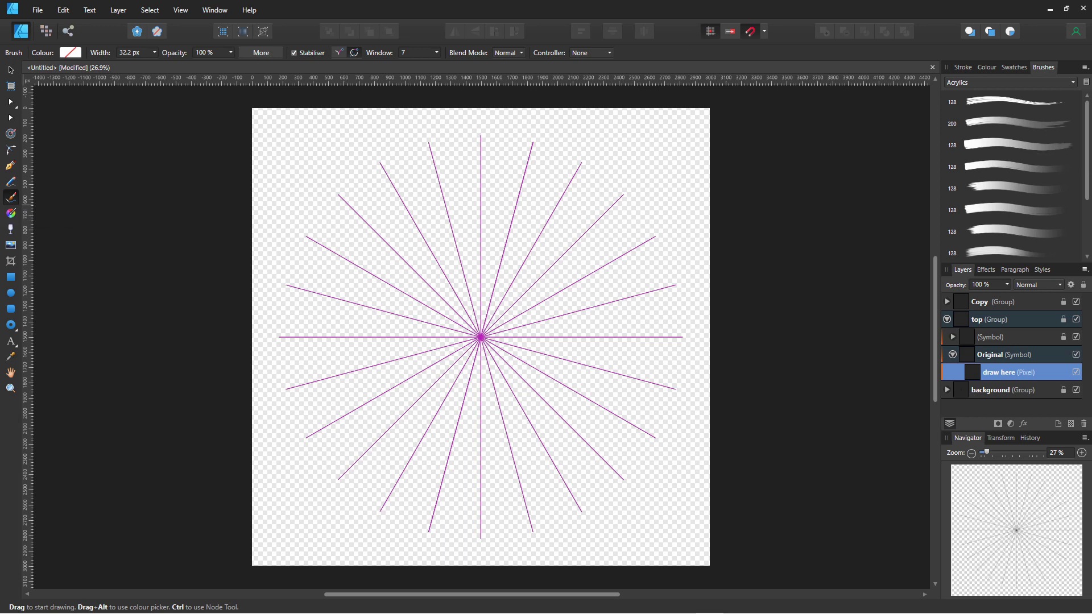
# Load the last visible 128 px brush from the Inks set, paint a test stroke over the mandala guides and delete that curve
pyautogui.click(1009, 82)
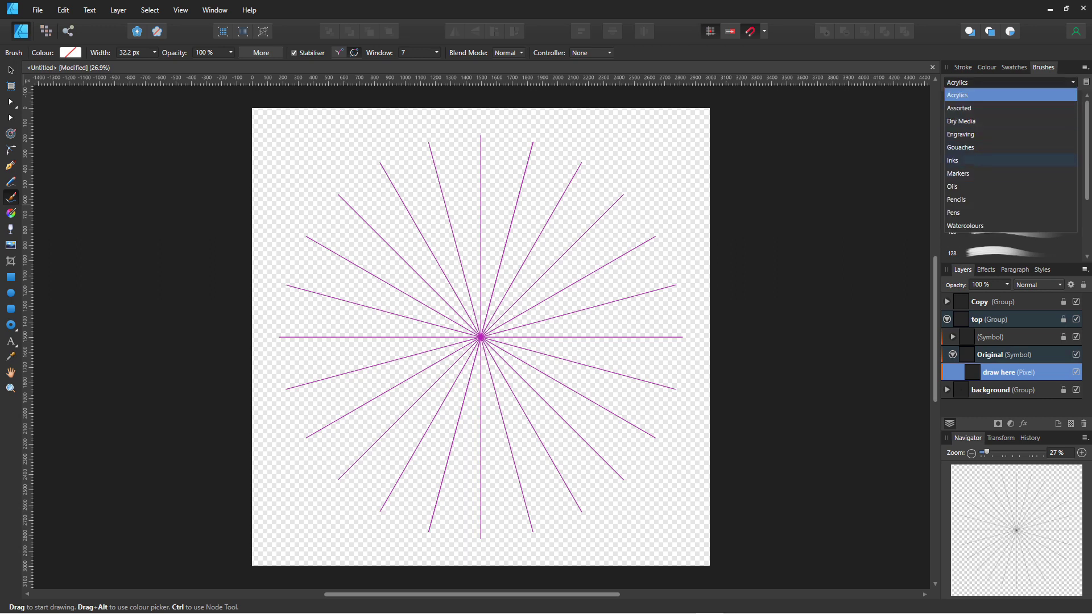
pyautogui.click(967, 160)
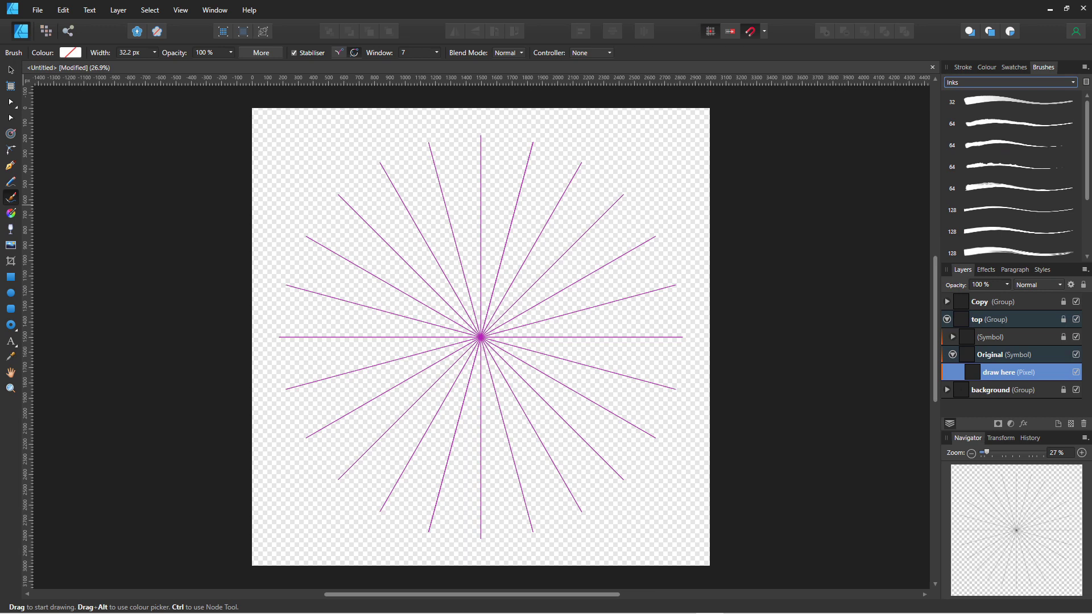
pyautogui.click(1018, 251)
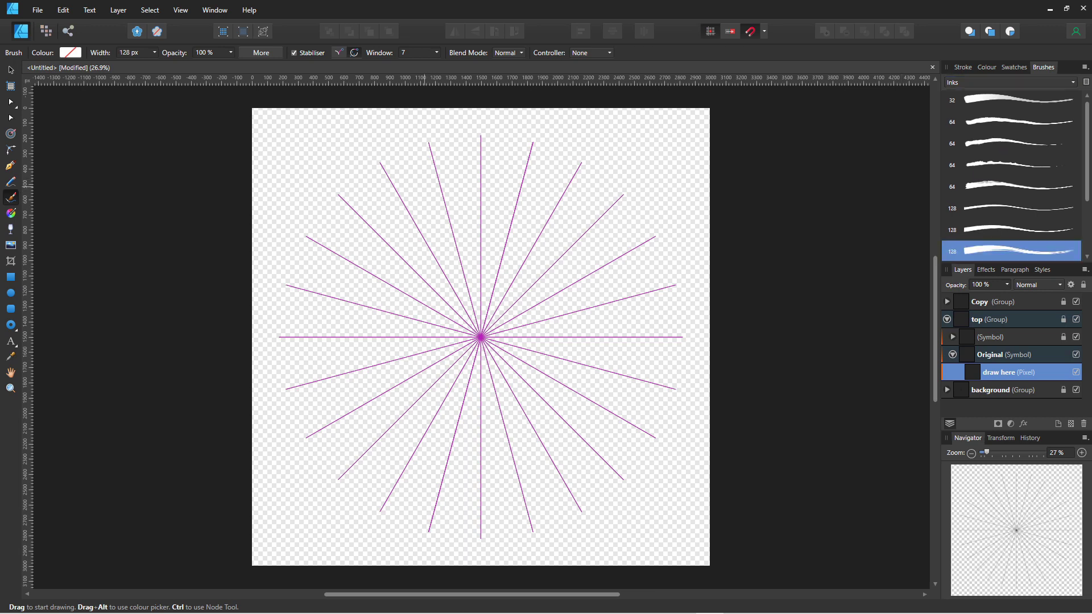
pyautogui.moveTo(357, 215); pyautogui.dragTo(398, 187)
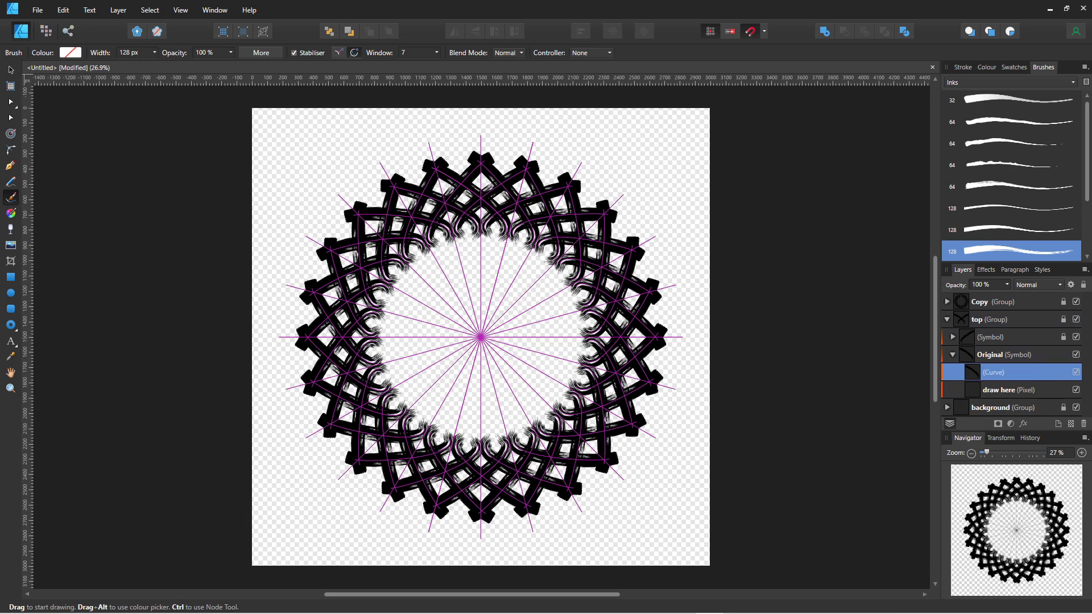
pyautogui.press('v')
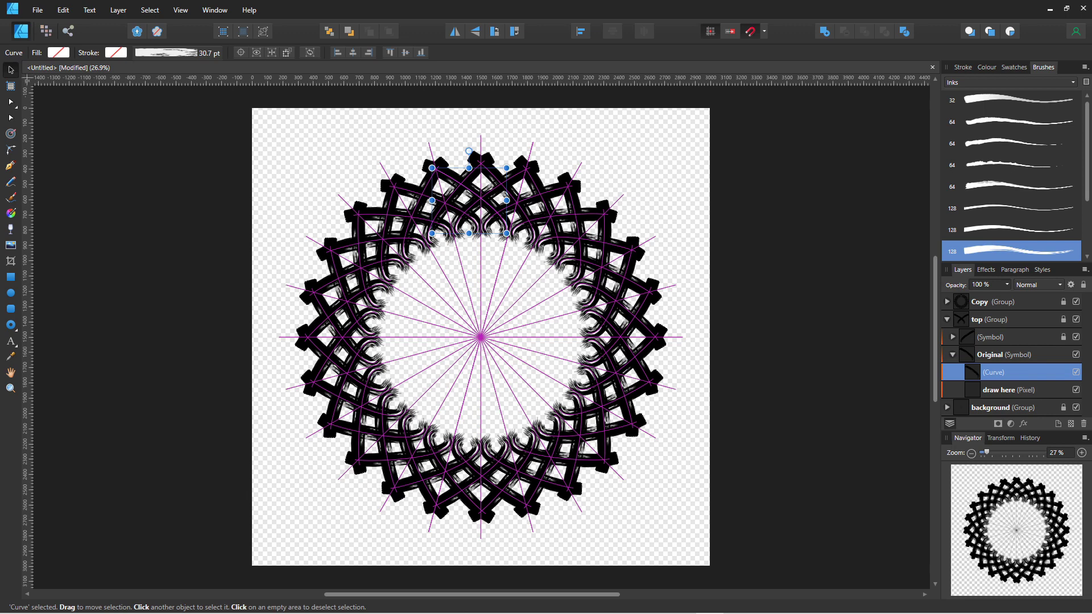
pyautogui.press('Delete')
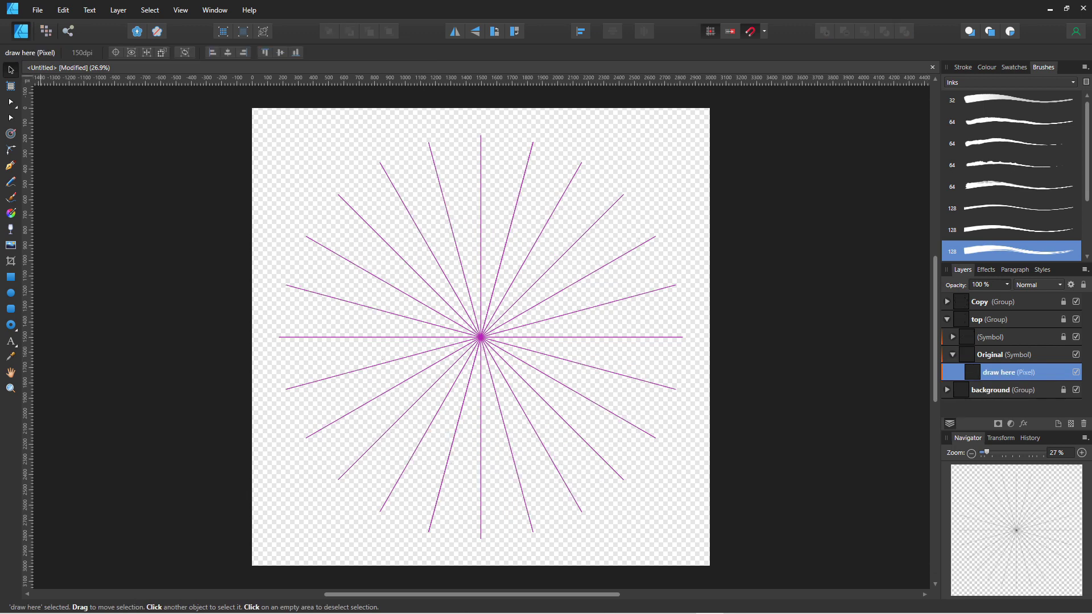
# Reactivate the Vector Brush Tool and set its controller to Pressure
pyautogui.click(10, 198)
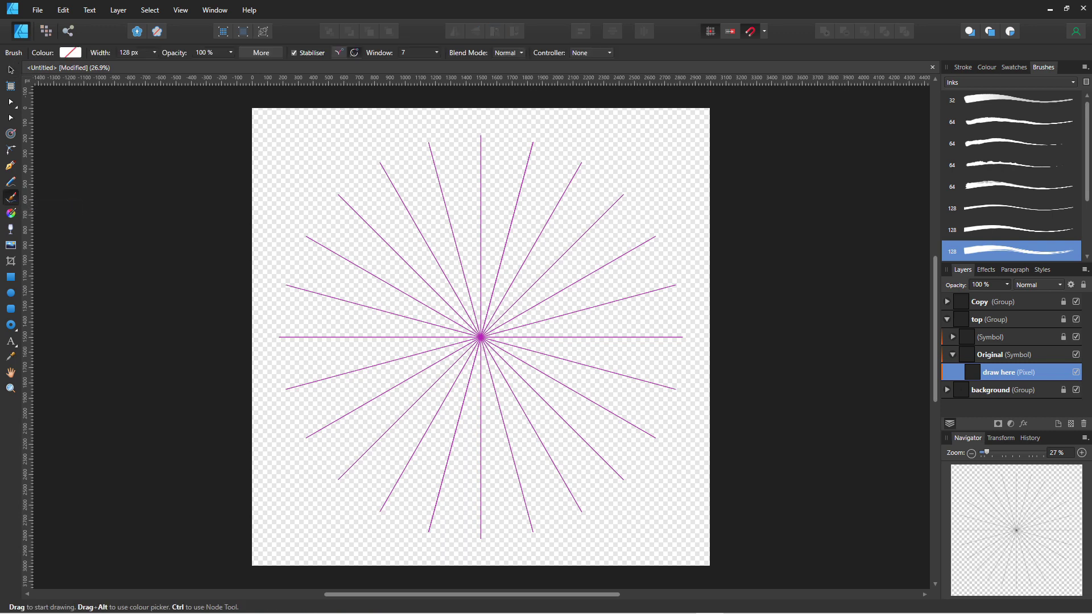
pyautogui.click(591, 52)
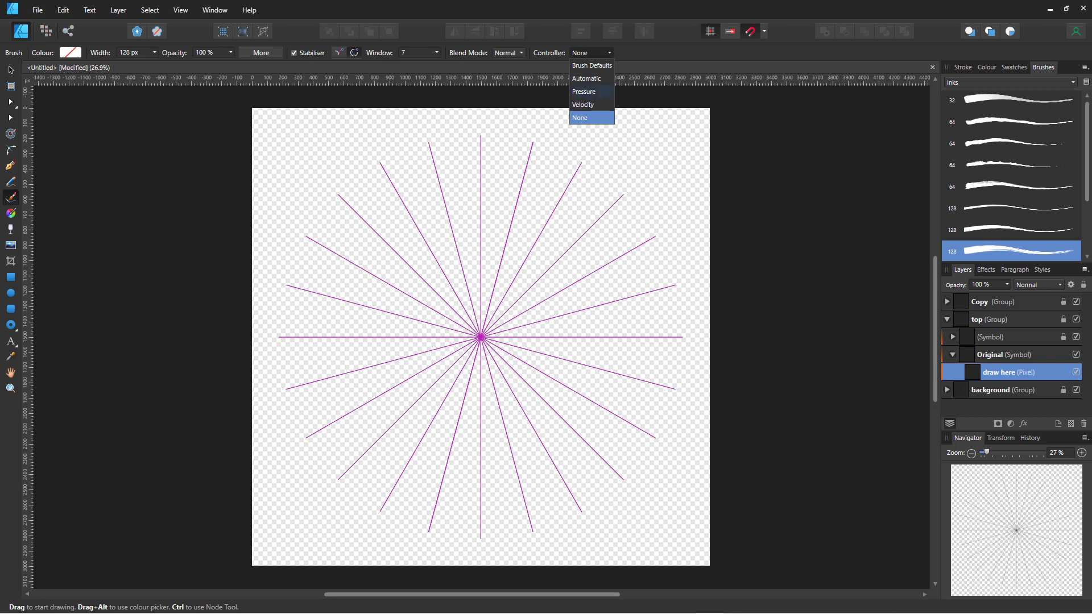
pyautogui.click(591, 92)
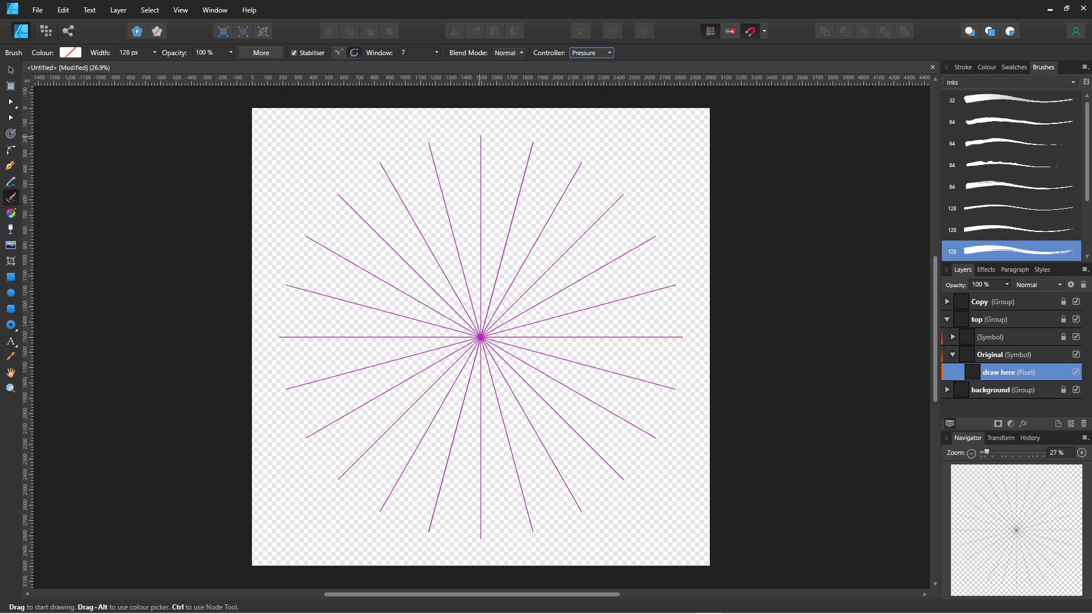
# Paint short strokes at the guide tips and a longer petal curve inward, and undo all of them
pyautogui.moveTo(473, 145)
pyautogui.mouseDown()
pyautogui.moveTo(481, 137)
pyautogui.moveTo(508, 180)
pyautogui.moveTo(481, 266)
pyautogui.moveTo(506, 177)
pyautogui.mouseUp()
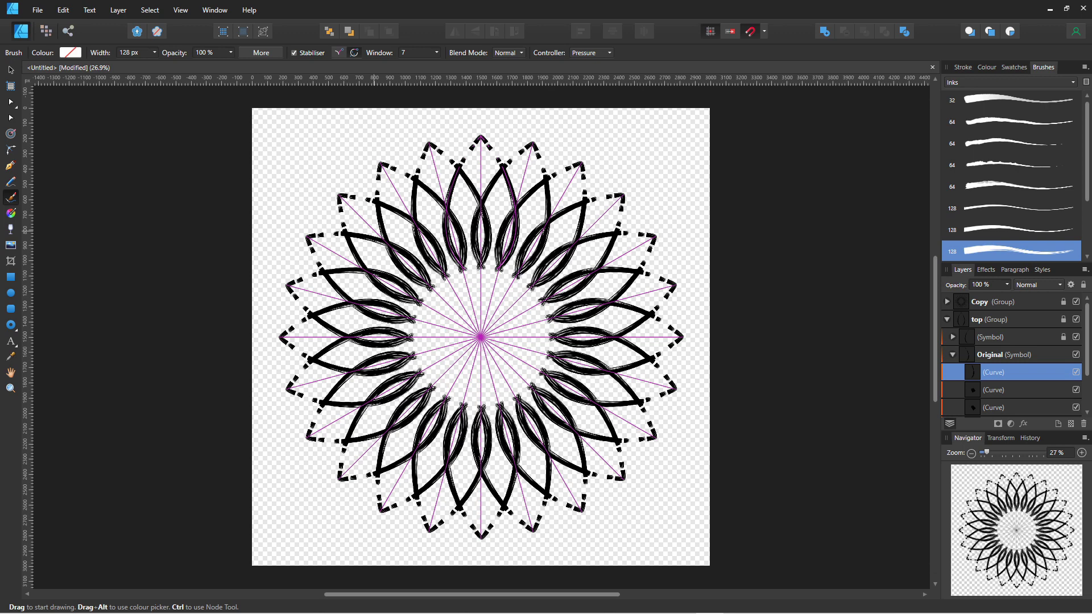
pyautogui.hotkey('ctrl', 'z')
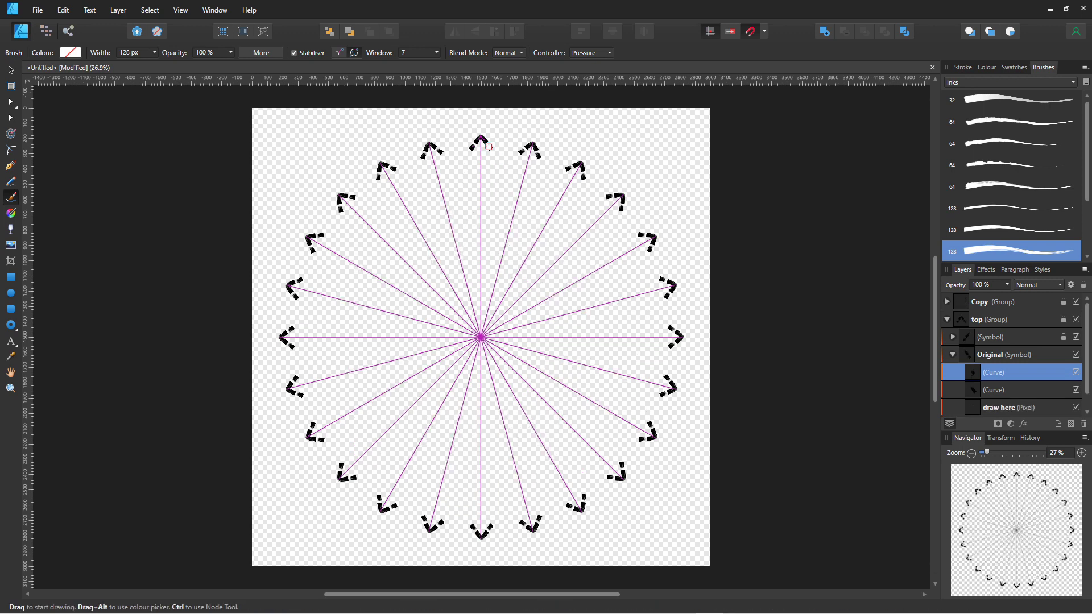
pyautogui.hotkey('ctrl', 'z')
pyautogui.hotkey('ctrl', 'z')
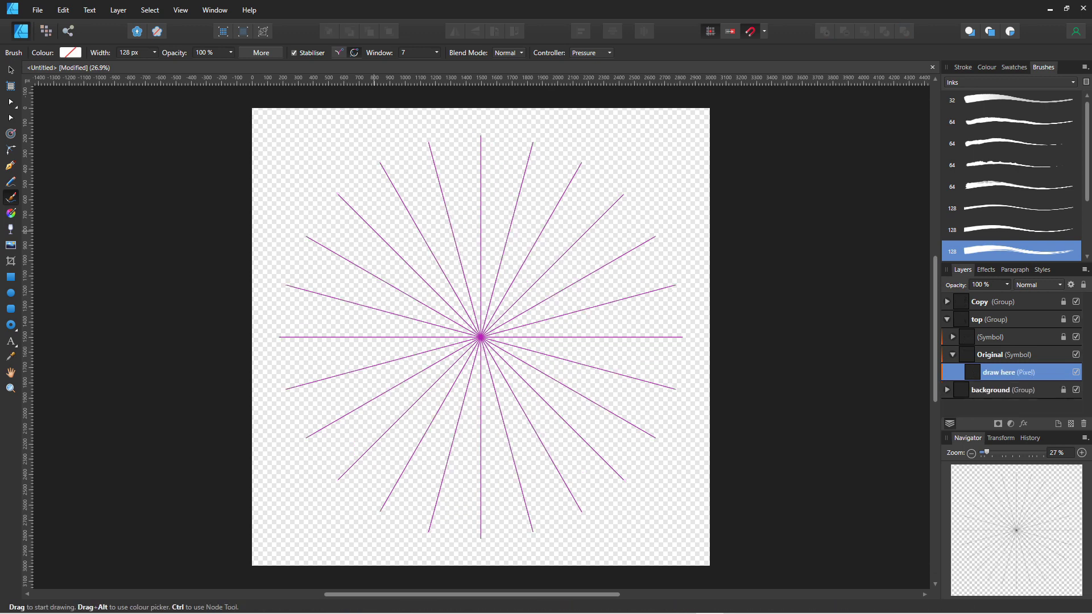
# Paint connected petal curves from the top guide's tip inward to the mandala centre, and undo them all
pyautogui.moveTo(480, 136)
pyautogui.mouseDown()
pyautogui.moveTo(514, 202)
pyautogui.moveTo(531, 142)
pyautogui.mouseUp()
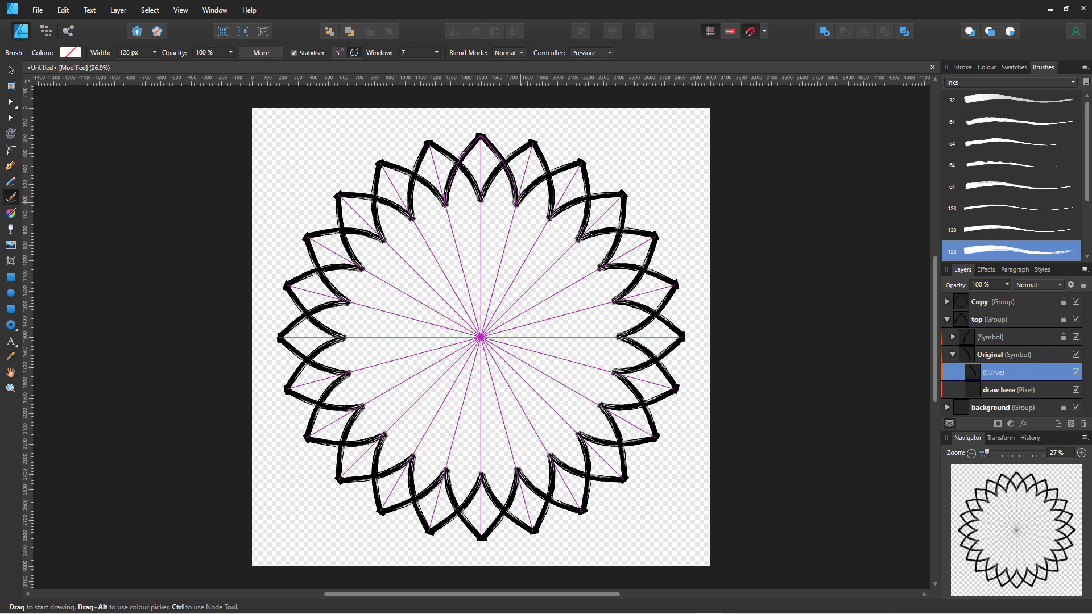
pyautogui.moveTo(514, 203)
pyautogui.mouseDown()
pyautogui.moveTo(481, 226)
pyautogui.moveTo(504, 278)
pyautogui.moveTo(482, 332)
pyautogui.mouseUp()
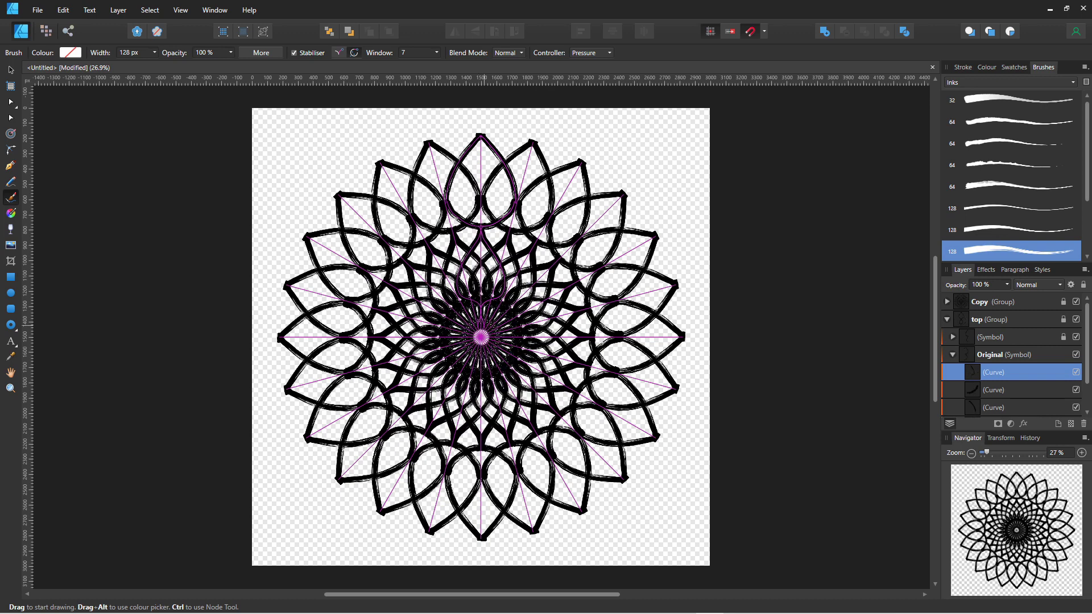
pyautogui.hotkey('ctrl', 'z')
pyautogui.hotkey('ctrl', 'z')
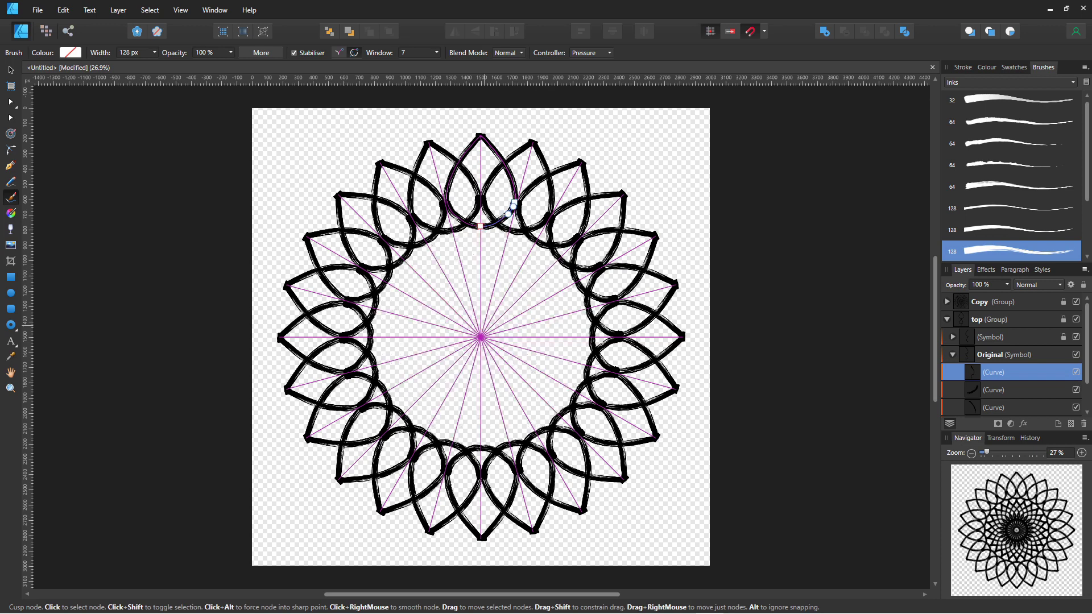
pyautogui.hotkey('ctrl', 'z')
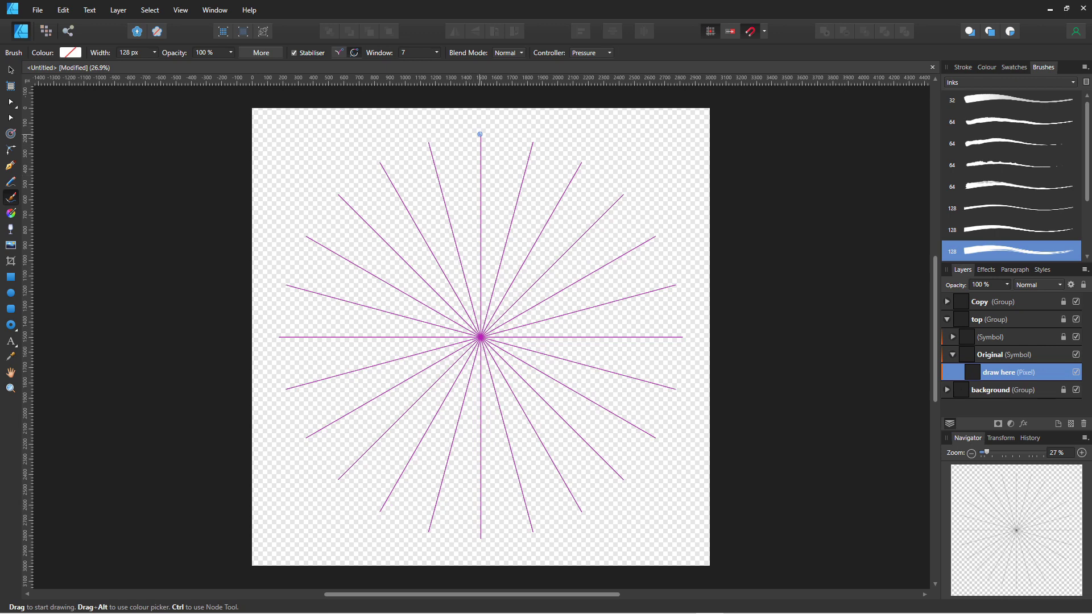
# Try several long sweeping brush strokes starting from the tips of the upper guides, undoing each one
pyautogui.moveTo(480, 135)
pyautogui.mouseDown()
pyautogui.moveTo(432, 171)
pyautogui.moveTo(409, 256)
pyautogui.moveTo(483, 239)
pyautogui.moveTo(480, 250)
pyautogui.mouseUp()
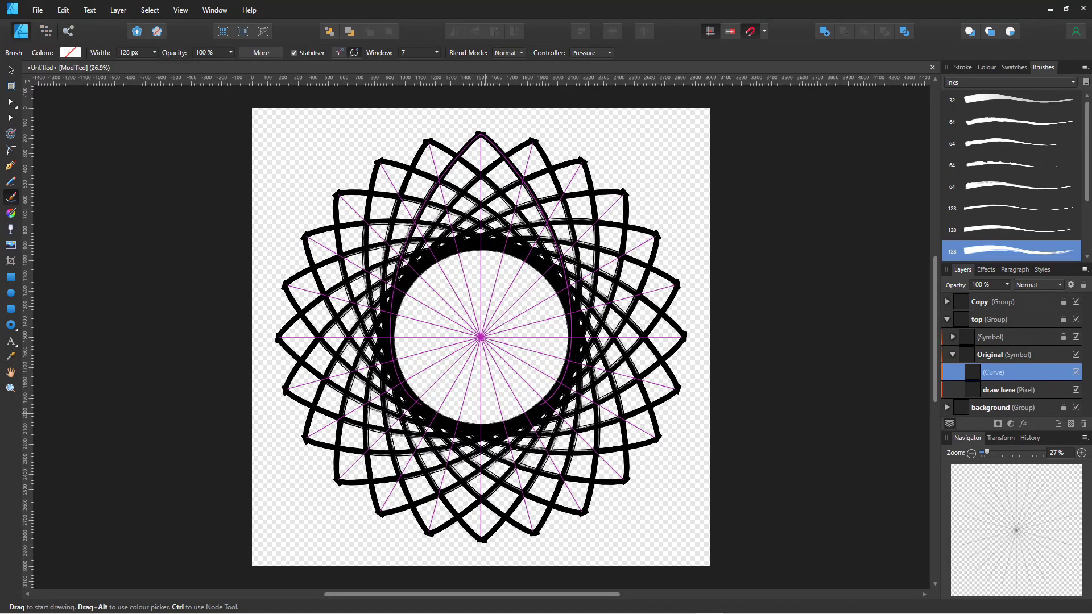
pyautogui.hotkey('ctrl', 'z')
pyautogui.hotkey('ctrl', 'shift', 'z')
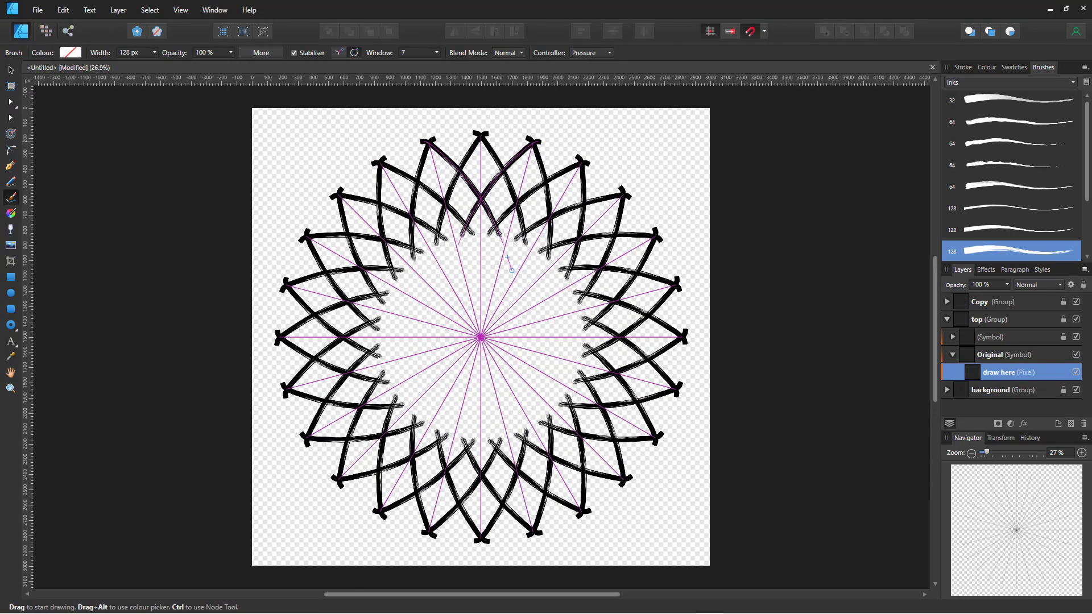
pyautogui.hotkey('ctrl', 'z')
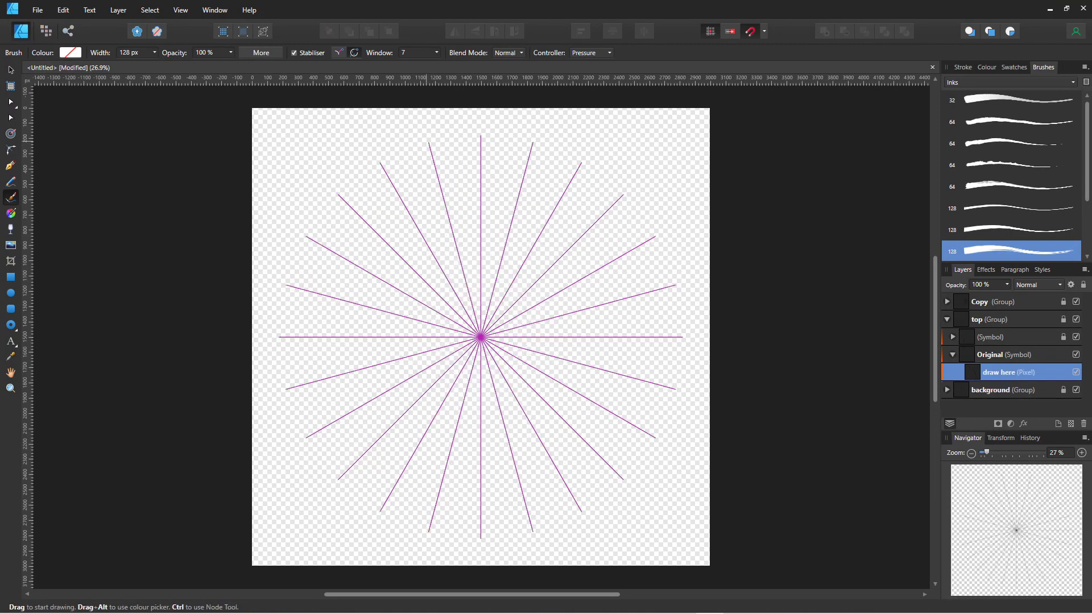
pyautogui.moveTo(426, 141)
pyautogui.mouseDown()
pyautogui.moveTo(438, 182)
pyautogui.moveTo(409, 261)
pyautogui.moveTo(589, 307)
pyautogui.mouseUp()
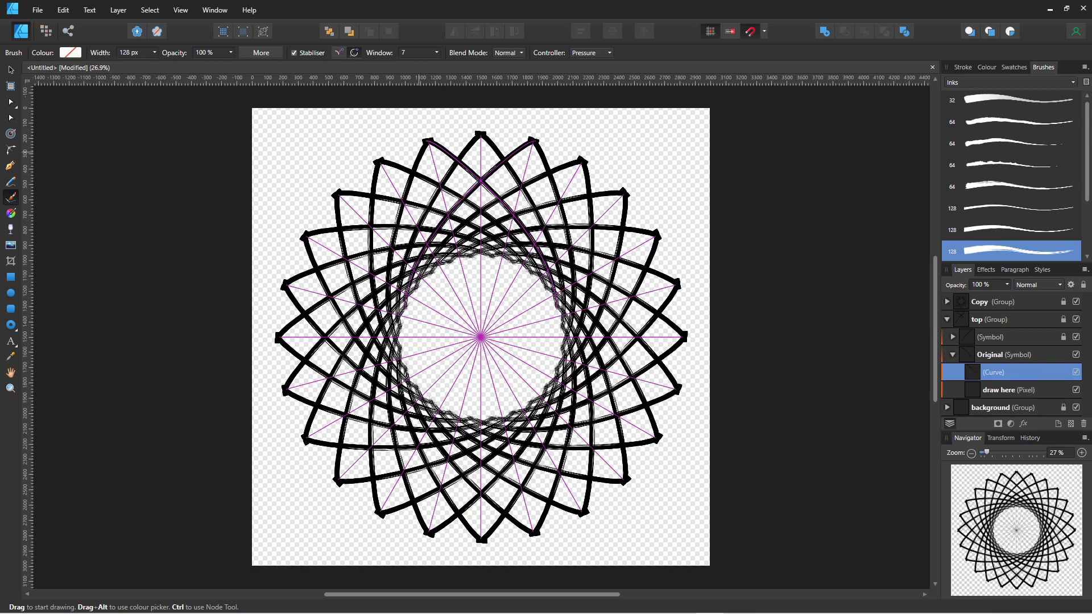
pyautogui.hotkey('ctrl', 'z')
pyautogui.moveTo(426, 142)
pyautogui.mouseDown()
pyautogui.moveTo(438, 162)
pyautogui.moveTo(410, 262)
pyautogui.moveTo(536, 321)
pyautogui.moveTo(449, 376)
pyautogui.moveTo(528, 295)
pyautogui.moveTo(444, 319)
pyautogui.moveTo(487, 392)
pyautogui.moveTo(540, 421)
pyautogui.moveTo(580, 318)
pyautogui.moveTo(573, 349)
pyautogui.moveTo(558, 335)
pyautogui.moveTo(424, 418)
pyautogui.moveTo(442, 238)
pyautogui.moveTo(439, 435)
pyautogui.moveTo(375, 430)
pyautogui.moveTo(310, 336)
pyautogui.mouseUp()
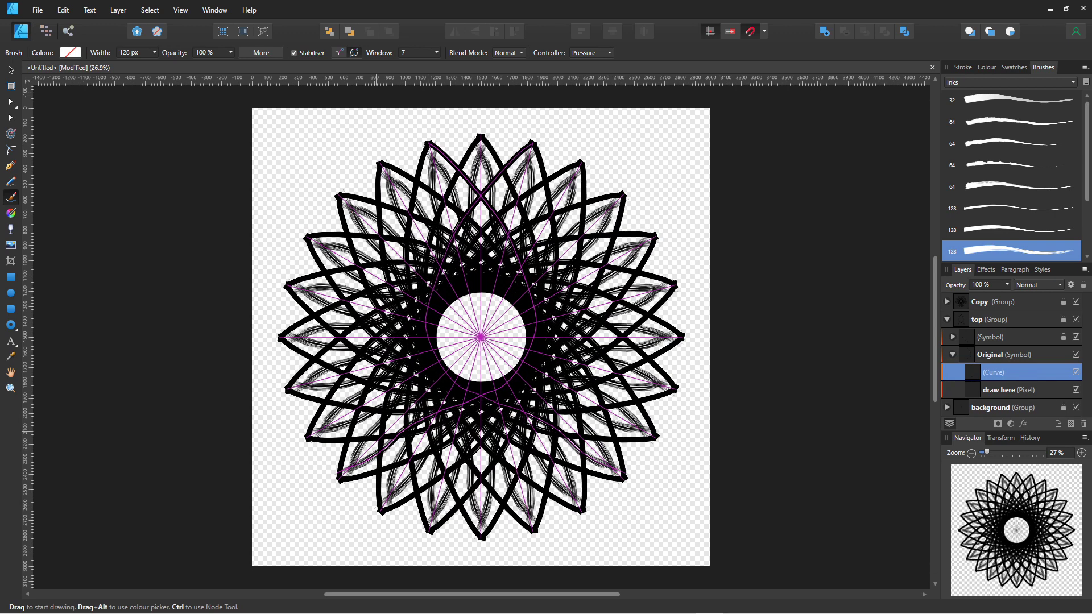
pyautogui.hotkey('ctrl', 'z')
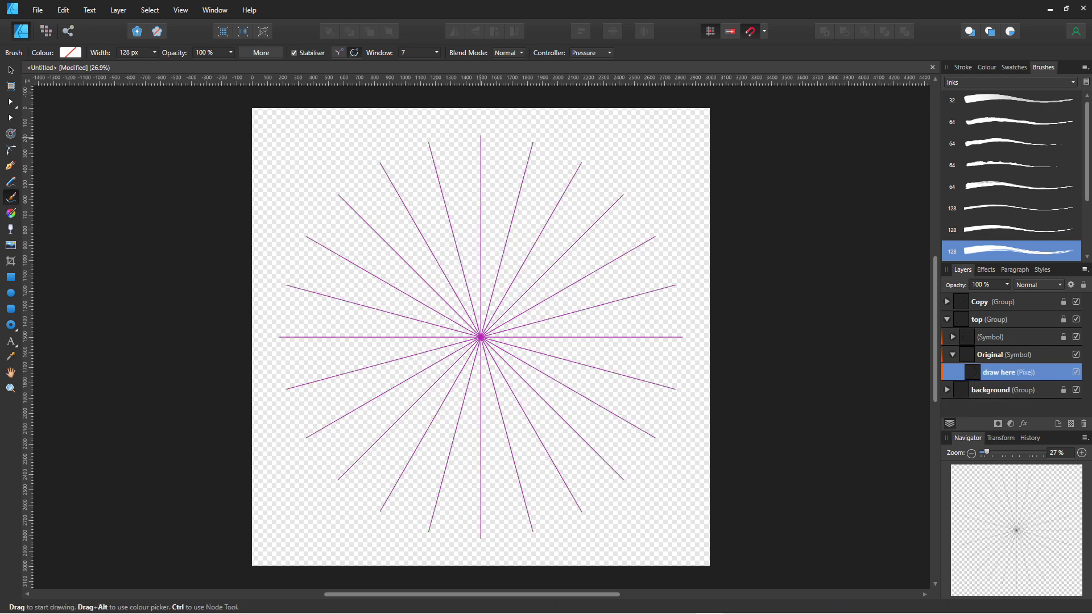
pyautogui.hotkey('ctrl', 'shift', 'z')
pyautogui.hotkey('ctrl', 'z')
# Choose the fourth 64 px brush in the Engraving set, undo a trial stroke and set the brush width to 255.7 px
pyautogui.click(1010, 82)
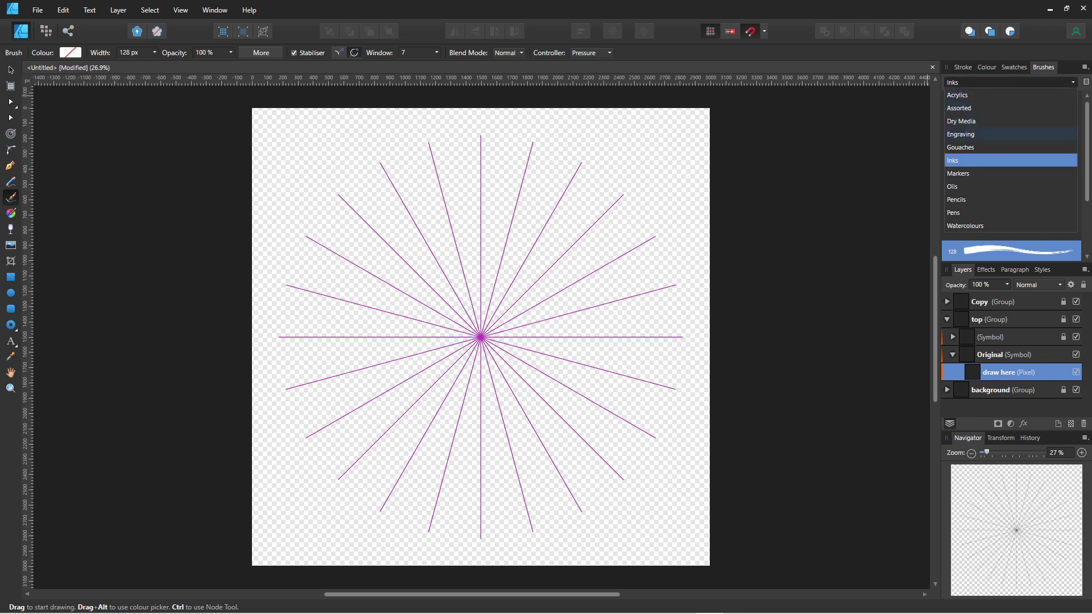
pyautogui.click(990, 134)
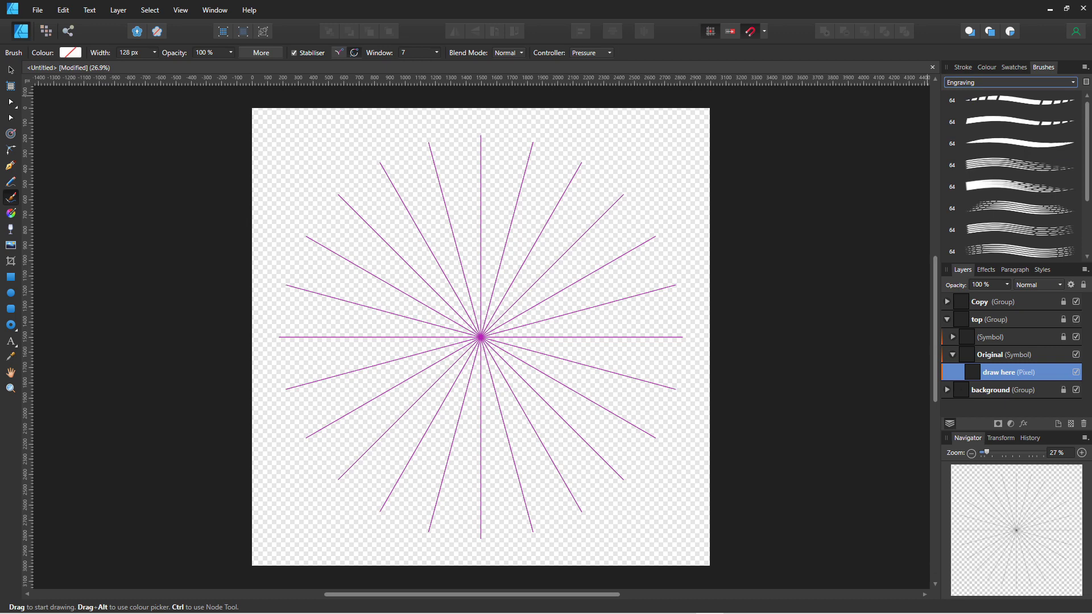
pyautogui.click(1018, 165)
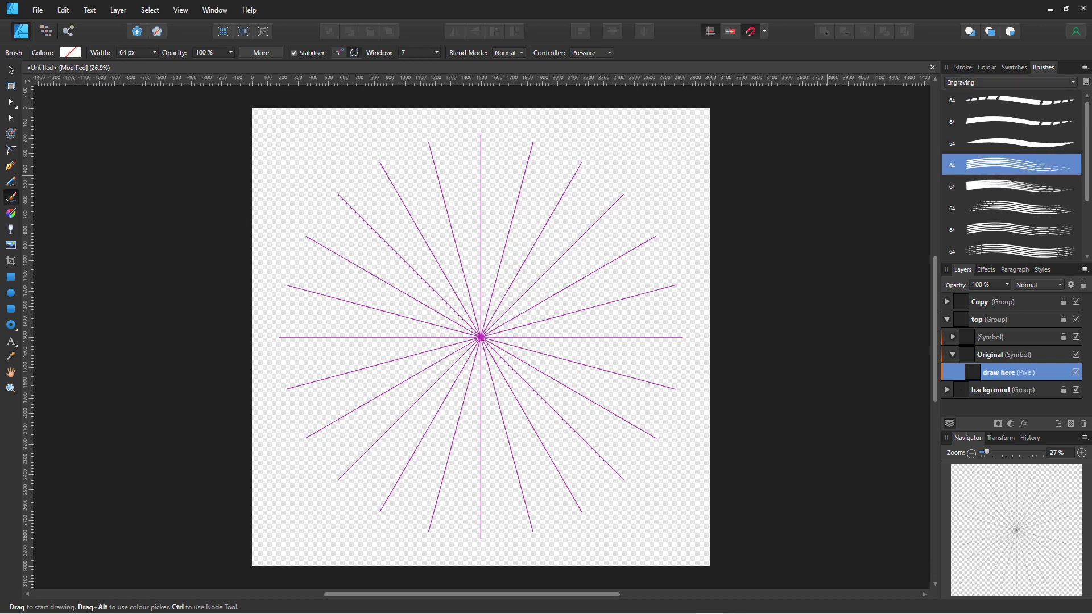
pyautogui.moveTo(428, 144); pyautogui.dragTo(475, 191)
pyautogui.hotkey('ctrl', 'z')
pyautogui.click(155, 52)
pyautogui.moveTo(157, 64); pyautogui.dragTo(174, 64)
# Paint short engraving strokes in concentric rings from the outer edge towards the centre, and undo them
pyautogui.moveTo(341, 193); pyautogui.dragTo(301, 279)
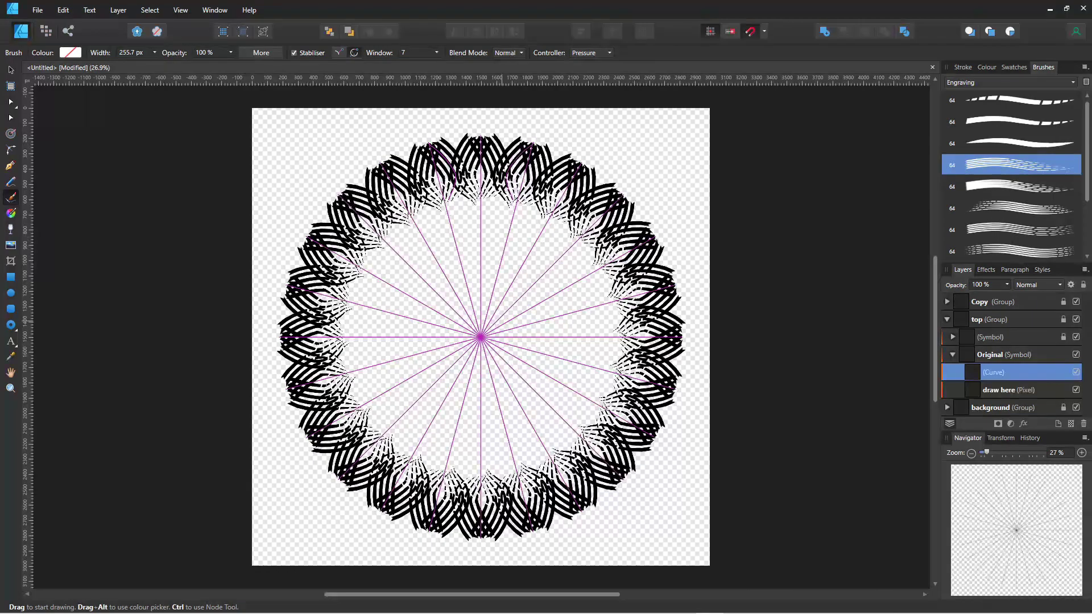
pyautogui.moveTo(512, 216); pyautogui.dragTo(477, 287)
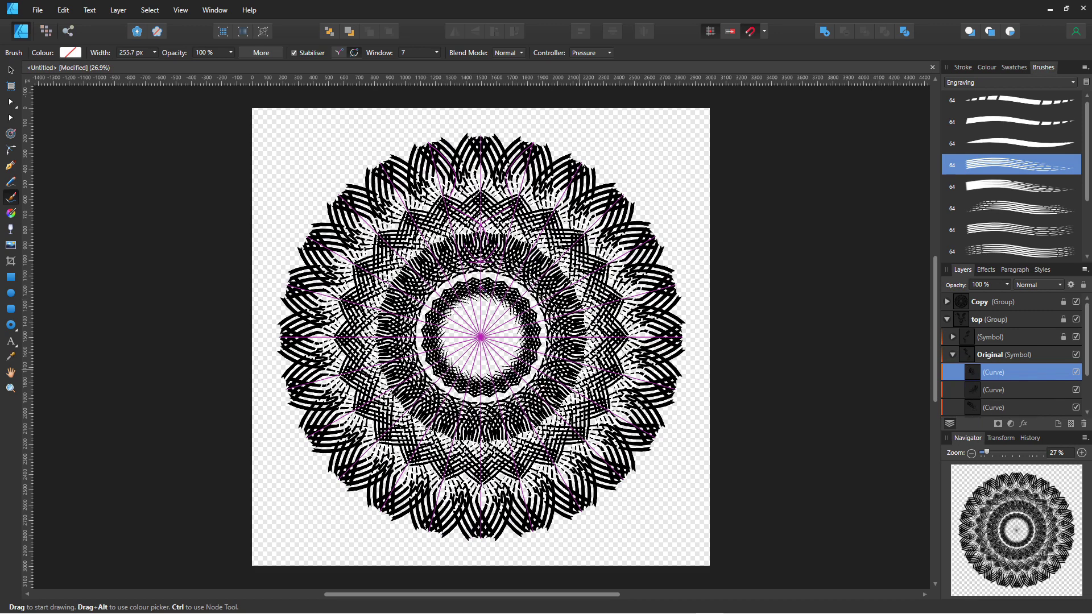
pyautogui.hotkey('ctrl', 'z')
pyautogui.hotkey('ctrl', 'z')
pyautogui.hotkey('ctrl', 'z')
pyautogui.hotkey('ctrl', 'z')
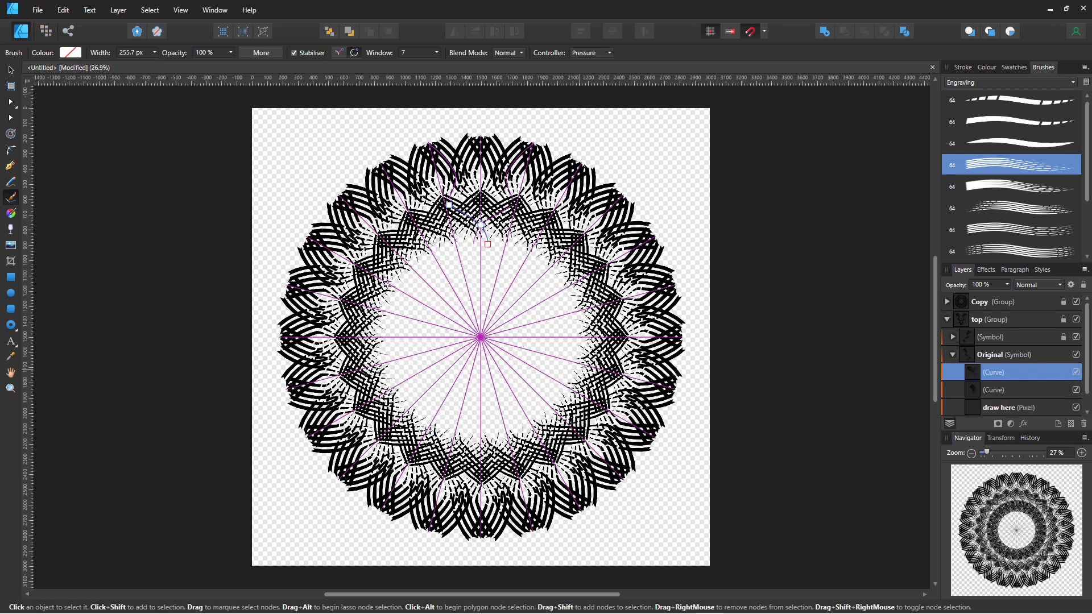
# Paint pointed engraving petals from the top guide's tip with further rings inside them, and undo every stroke
pyautogui.moveTo(482, 140)
pyautogui.mouseDown()
pyautogui.moveTo(502, 157)
pyautogui.moveTo(516, 204)
pyautogui.moveTo(507, 218)
pyautogui.moveTo(484, 219)
pyautogui.moveTo(503, 236)
pyautogui.moveTo(483, 251)
pyautogui.moveTo(488, 291)
pyautogui.mouseUp()
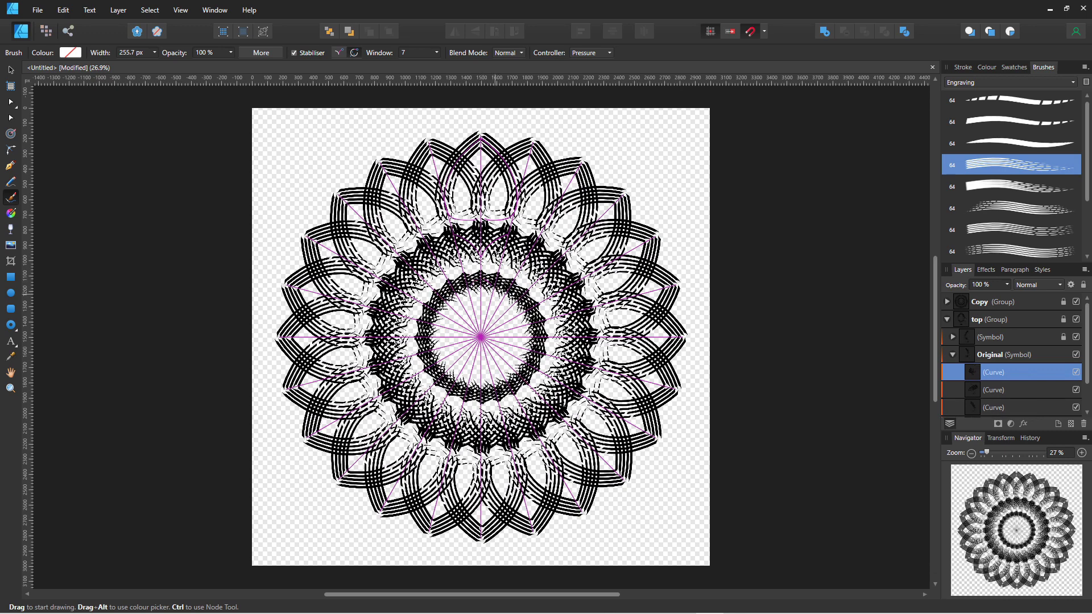
pyautogui.hotkey('ctrl', 'z')
pyautogui.hotkey('ctrl', 'z')
pyautogui.hotkey('ctrl', 'z')
pyautogui.hotkey('ctrl', 'z')
pyautogui.hotkey('ctrl', 'z')
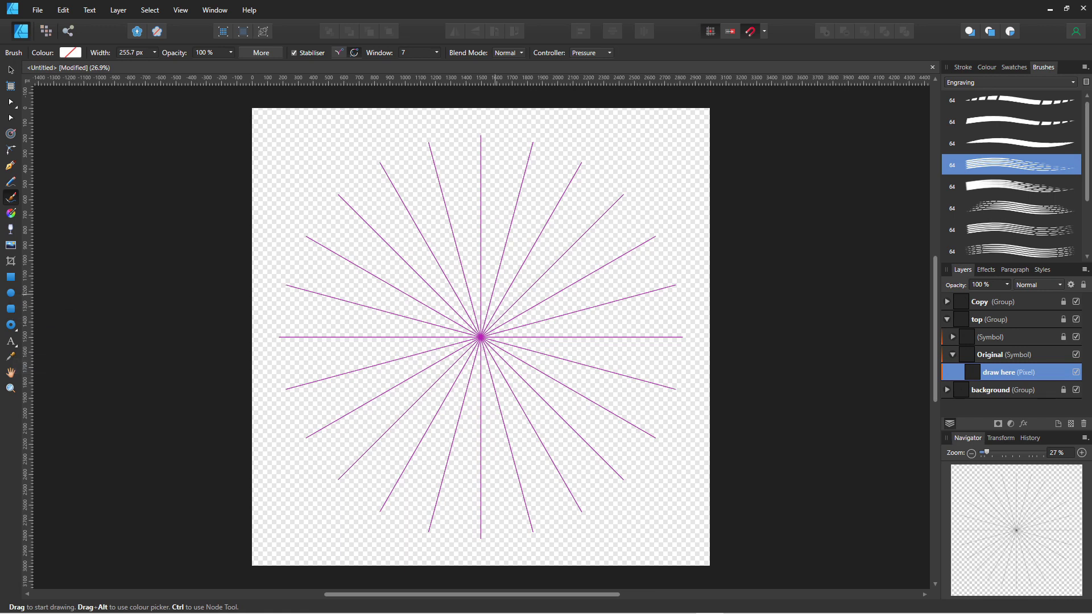
# Use the Heart Tool to draw three unfilled hearts in the Original symbol, one large near the outer edge and two smaller ones further inward
pyautogui.click(11, 325)
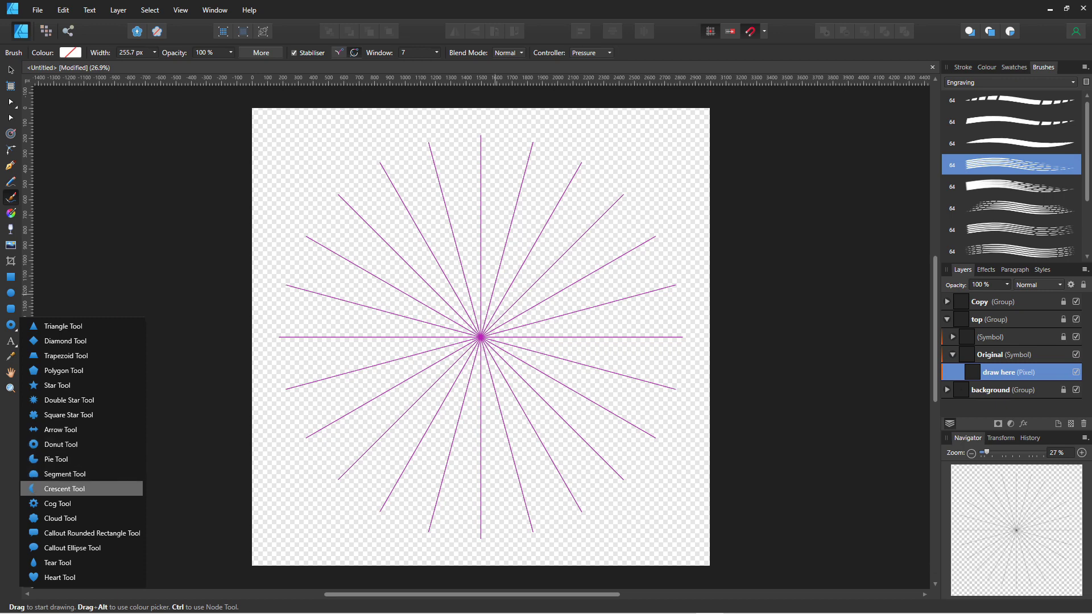
pyautogui.click(52, 577)
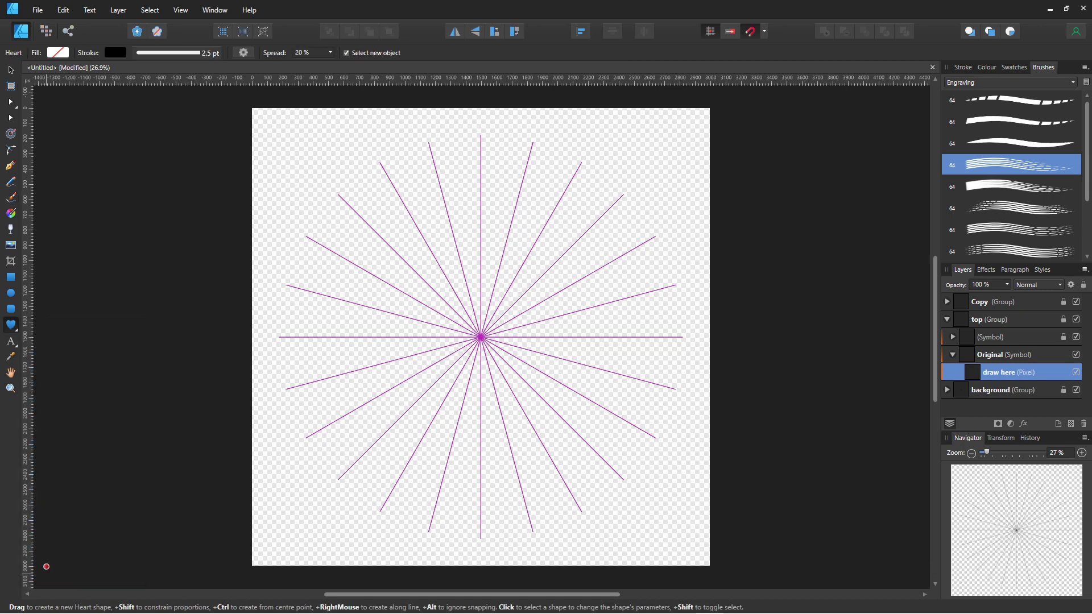
pyautogui.click(987, 67)
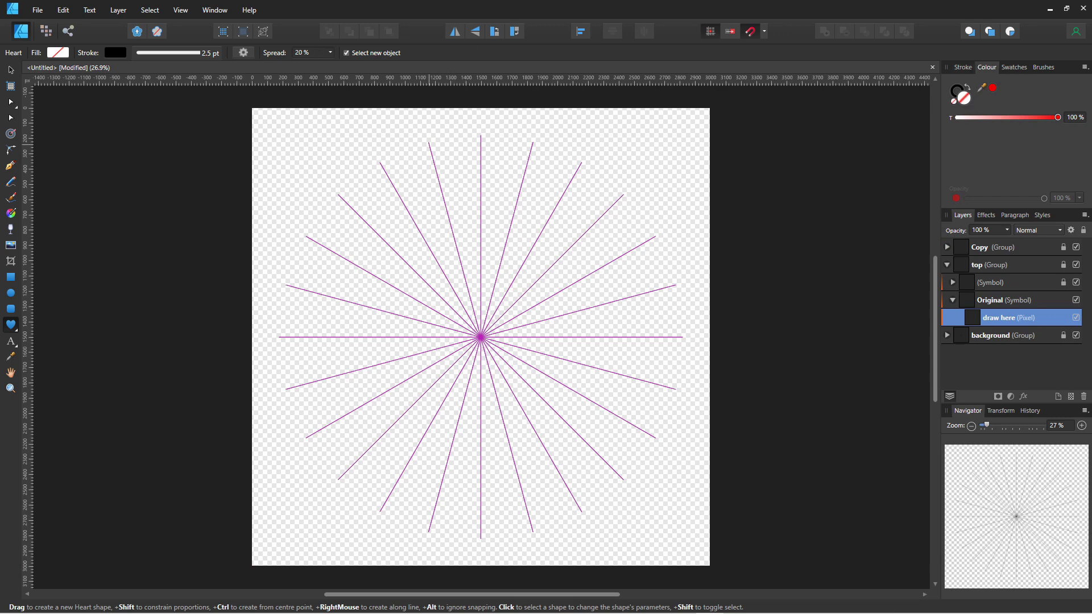
pyautogui.moveTo(428, 143); pyautogui.dragTo(489, 237)
pyautogui.moveTo(520, 186); pyautogui.dragTo(510, 210)
pyautogui.moveTo(450, 232); pyautogui.dragTo(481, 264)
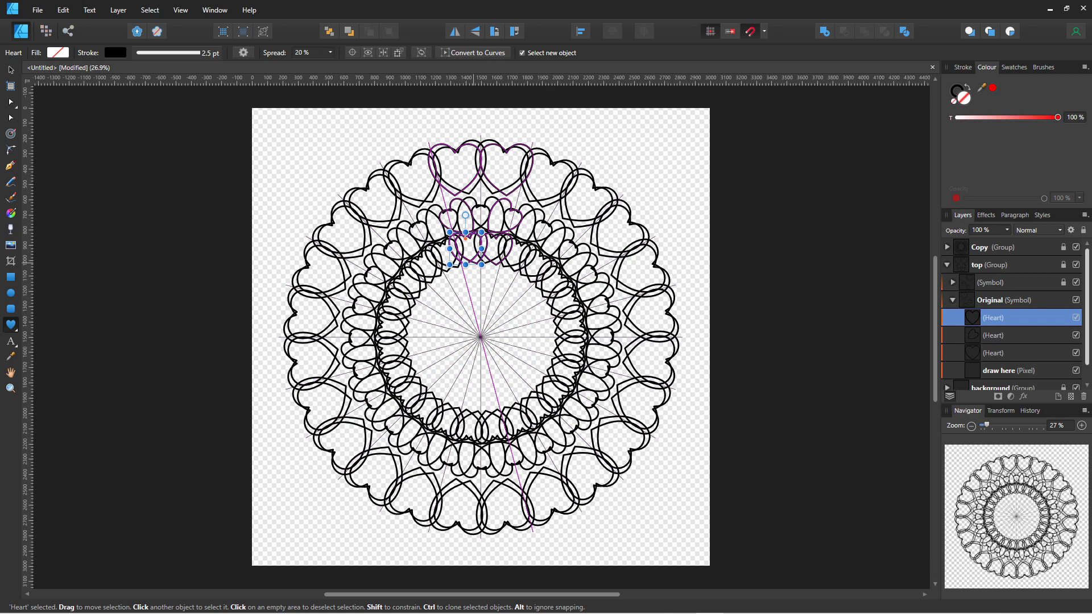
pyautogui.scroll(-1, 1012, 313)
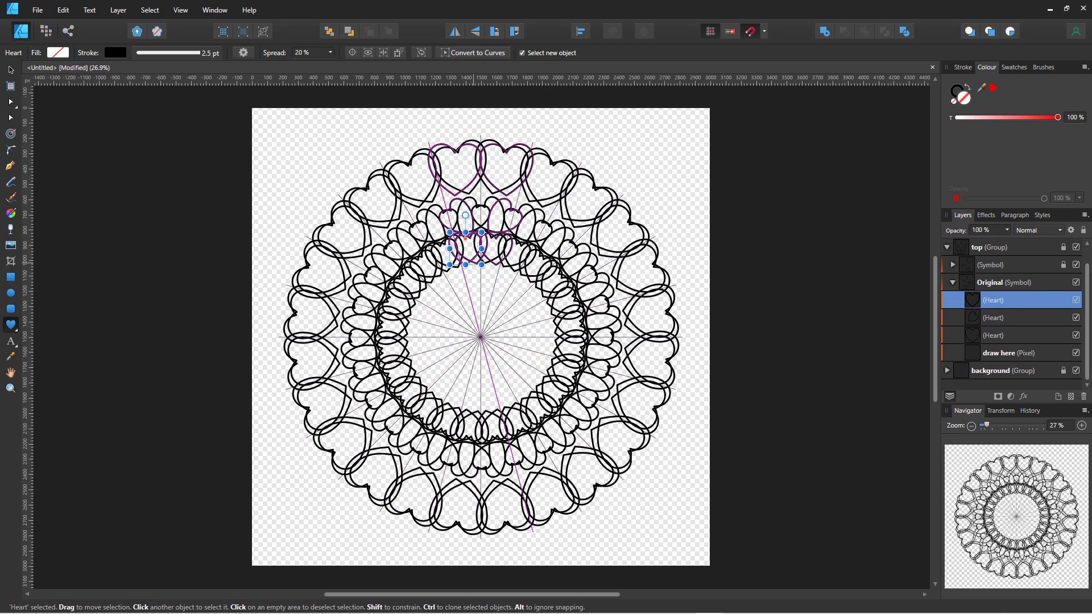
# Undo all three hearts drawn in the Original symbol, from the innermost to the outer one
pyautogui.hotkey('ctrl', 'z')
pyautogui.hotkey('ctrl', 'z')
pyautogui.hotkey('ctrl', 'z')
pyautogui.hotkey('ctrl', 'z')
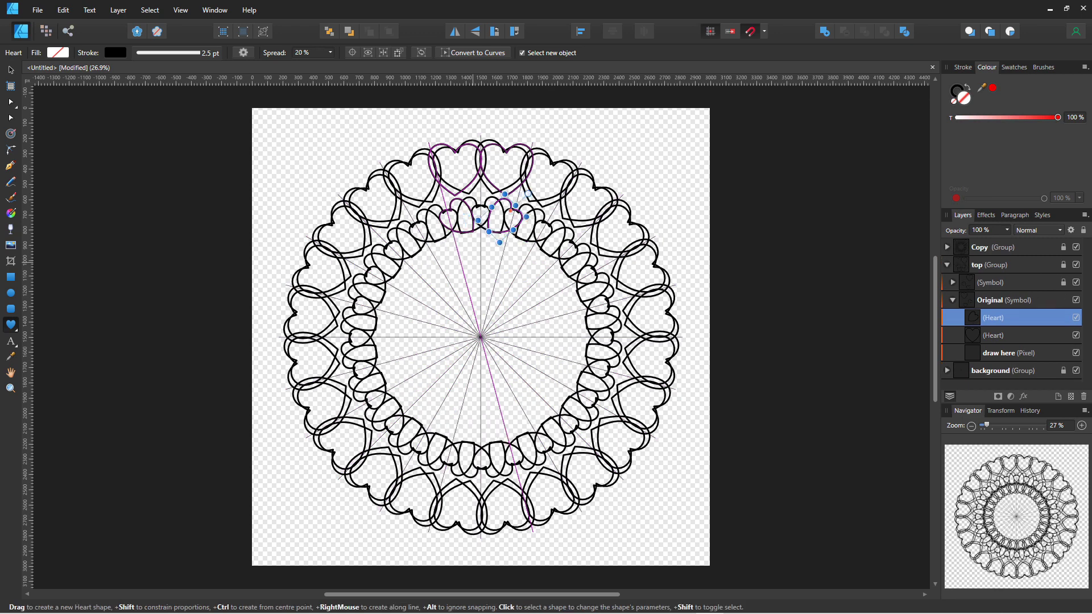
pyautogui.hotkey('ctrl', 'z')
pyautogui.hotkey('ctrl', 'z')
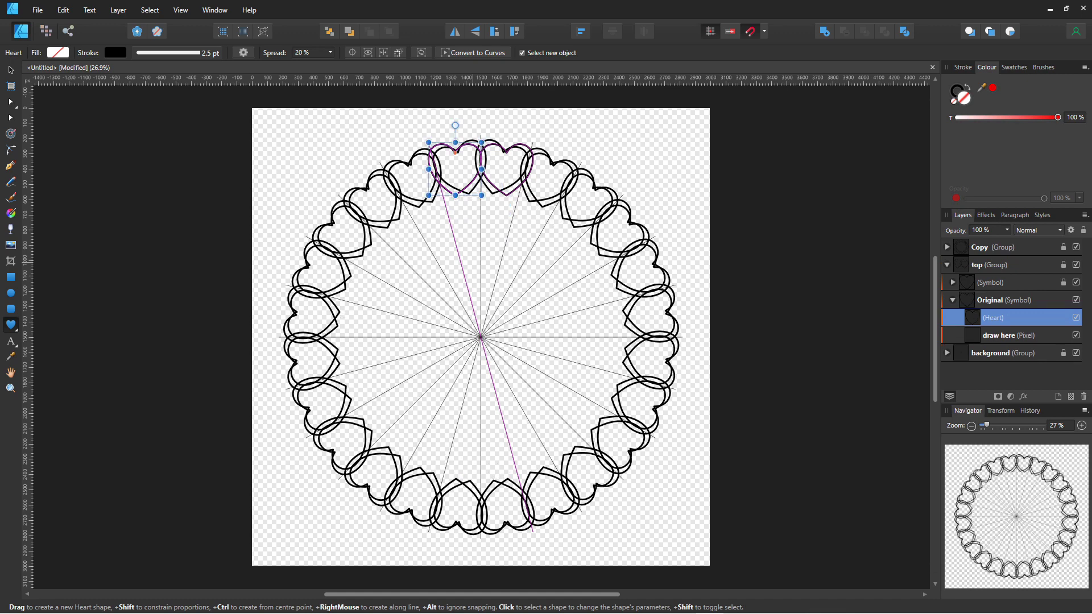
# Try a narrow heart near the centre of the guides, then a wide one at the outer edge, undoing each
pyautogui.moveTo(481, 330); pyautogui.dragTo(502, 279)
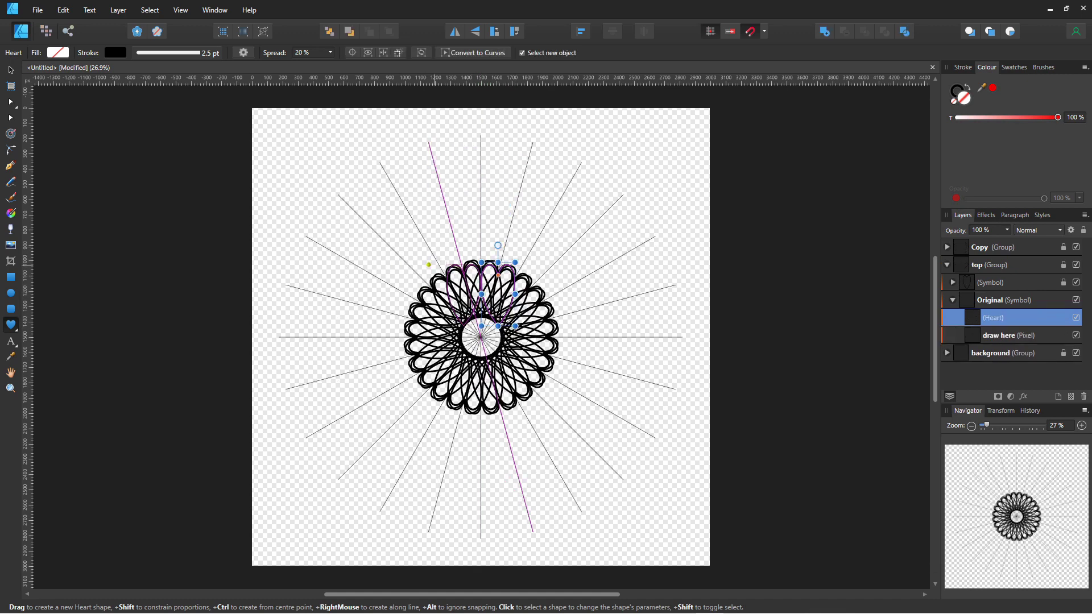
pyautogui.hotkey('ctrl', 'z')
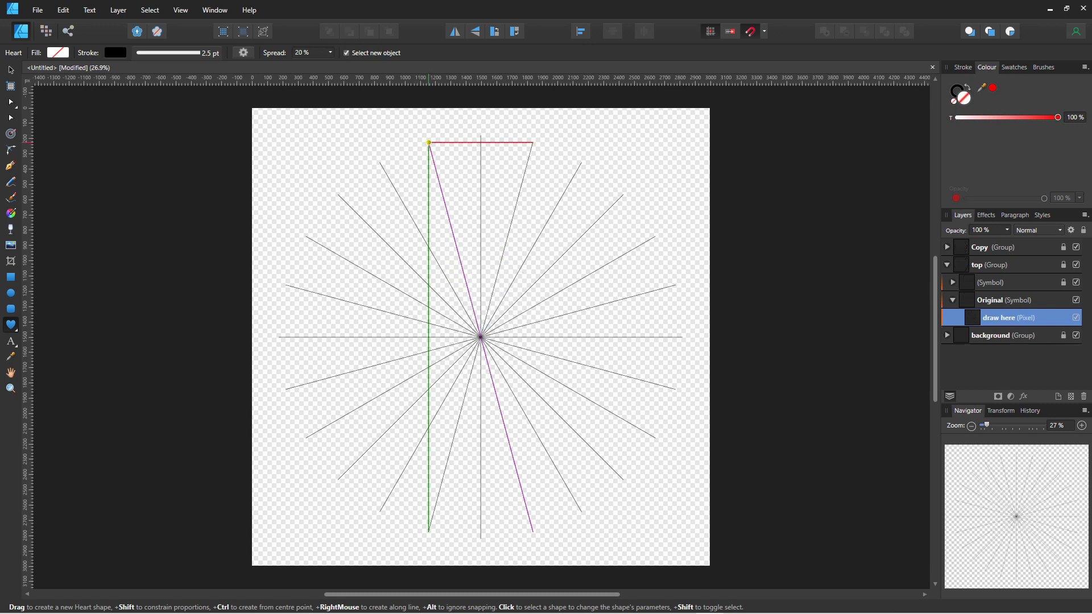
pyautogui.moveTo(429, 142); pyautogui.dragTo(482, 180)
pyautogui.hotkey('ctrl', 'z')
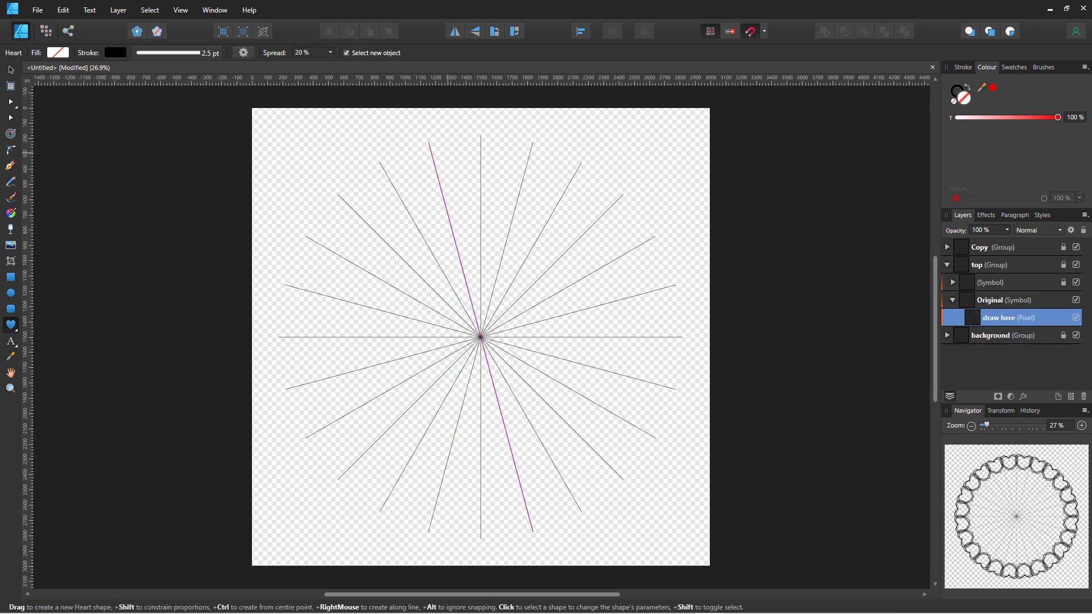
# Draw a heart across the top guide's tip, stretch its lower edge almost to the centre, and undo both changes
pyautogui.moveTo(450, 142); pyautogui.dragTo(499, 193)
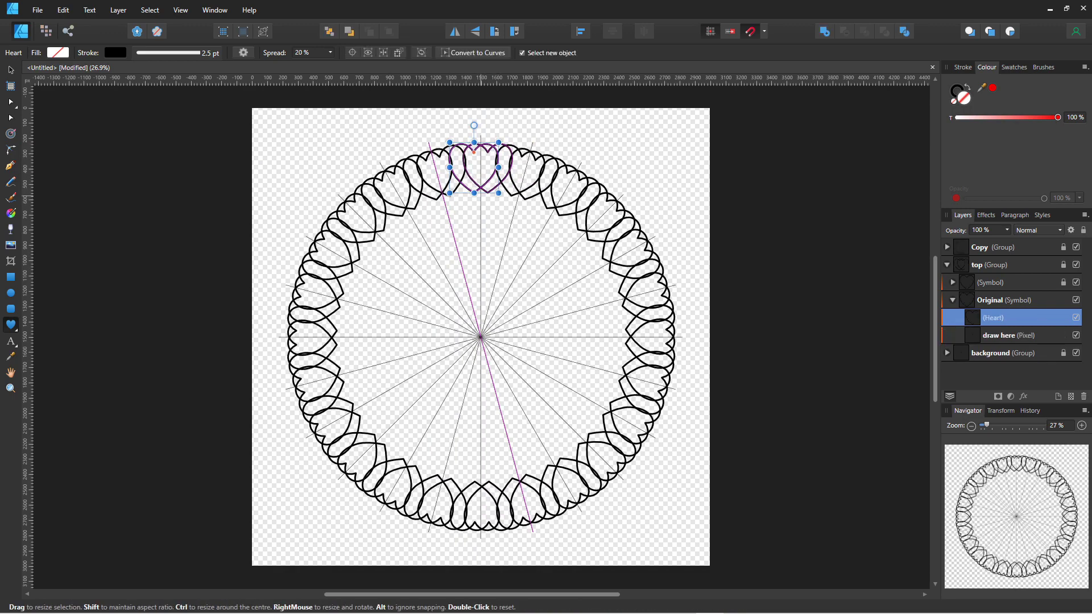
pyautogui.moveTo(474, 193); pyautogui.dragTo(474, 320)
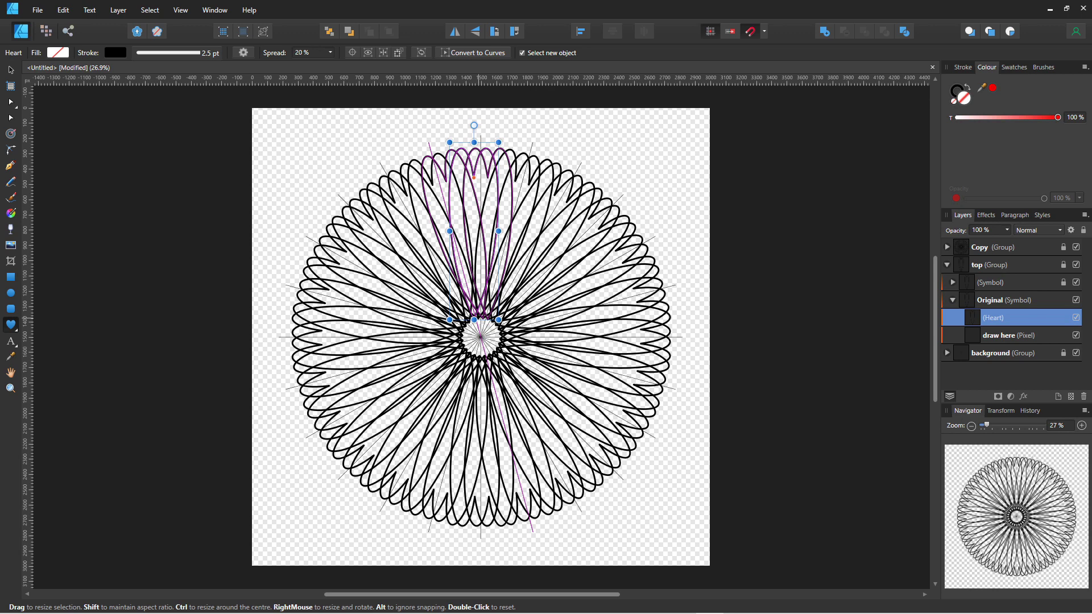
pyautogui.hotkey('ctrl', 'z')
pyautogui.hotkey('ctrl', 'z')
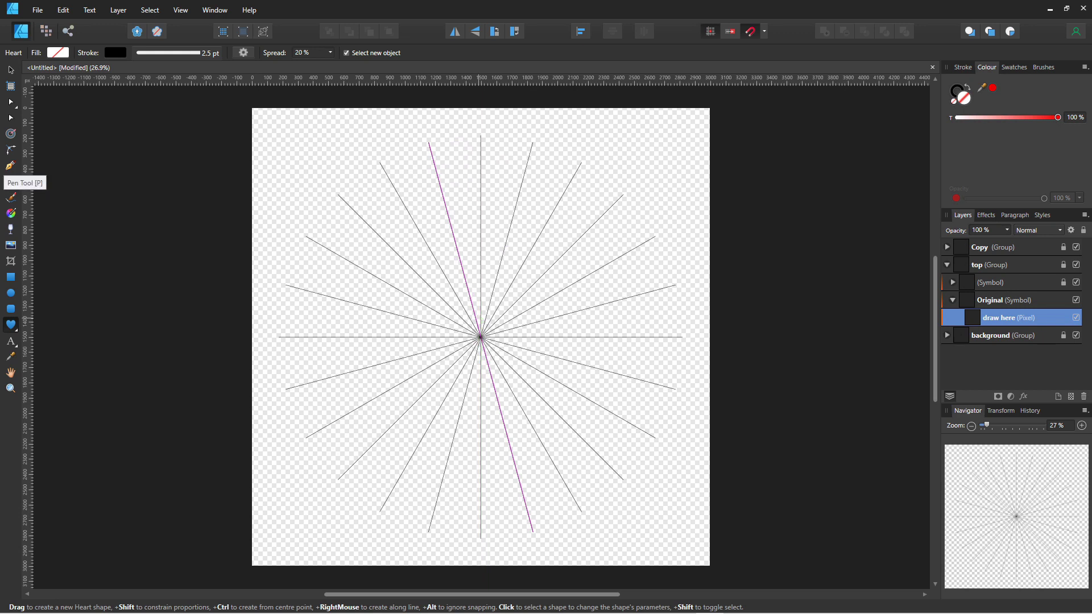
# Activate the Vector Brush Tool and choose the 128 px Dry Flat Ink 01 brush from the Inks set
pyautogui.click(10, 197)
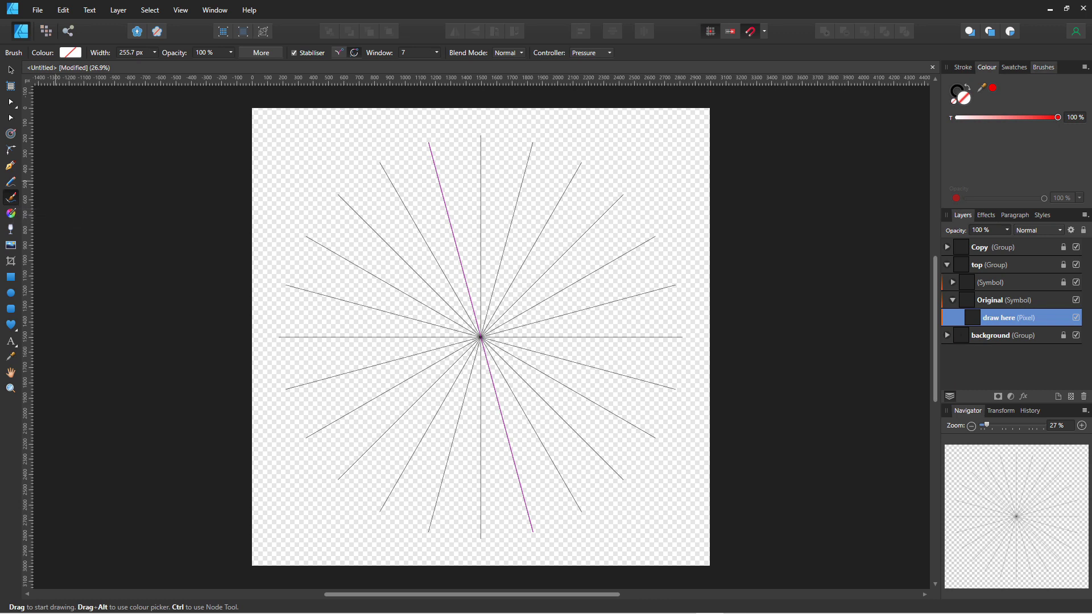
pyautogui.click(1043, 68)
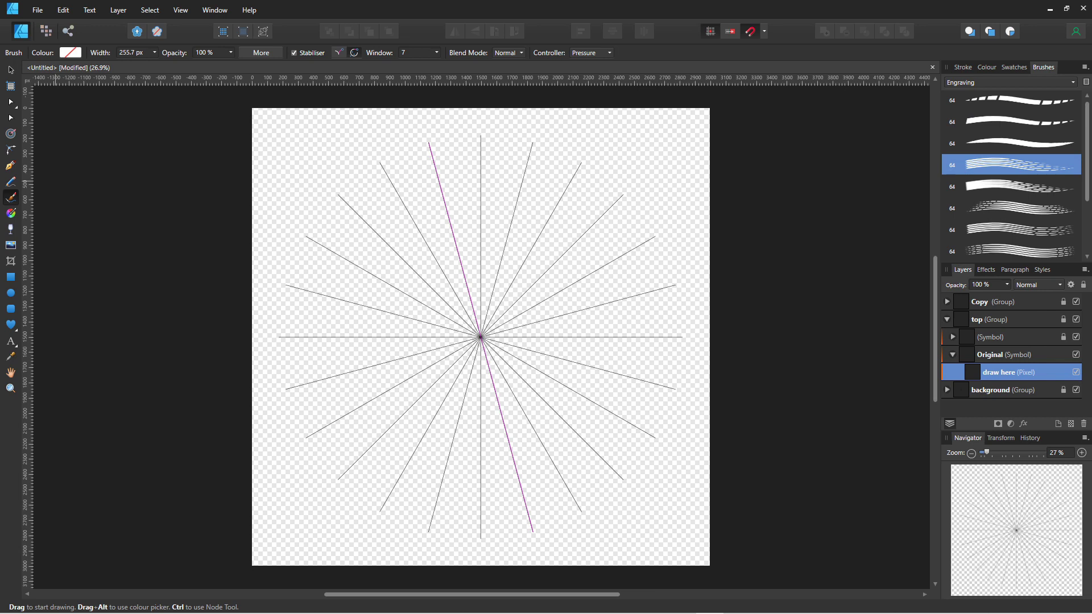
pyautogui.click(1010, 82)
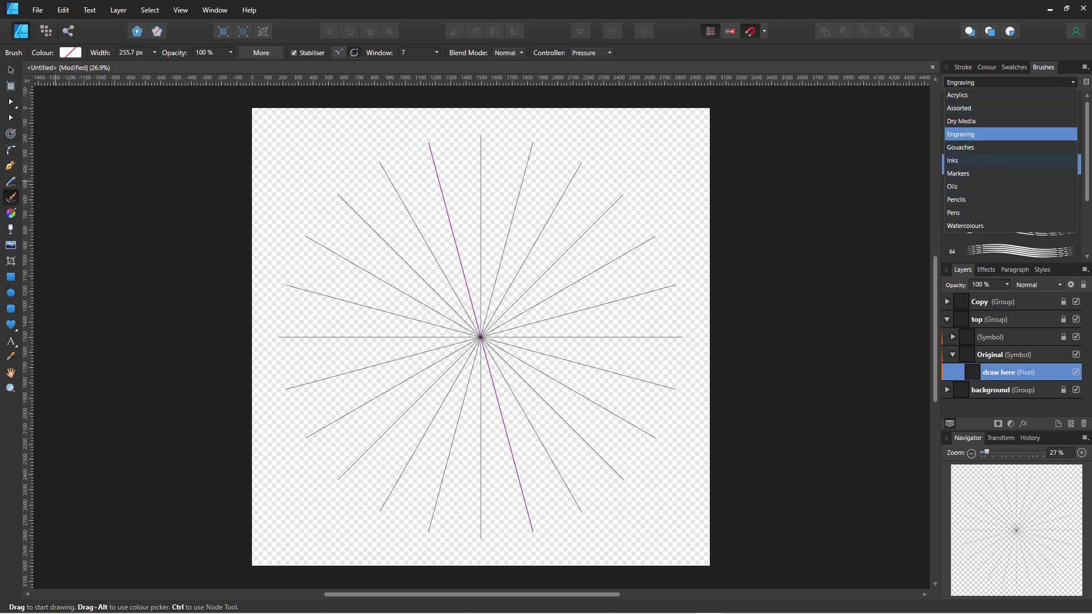
pyautogui.click(978, 161)
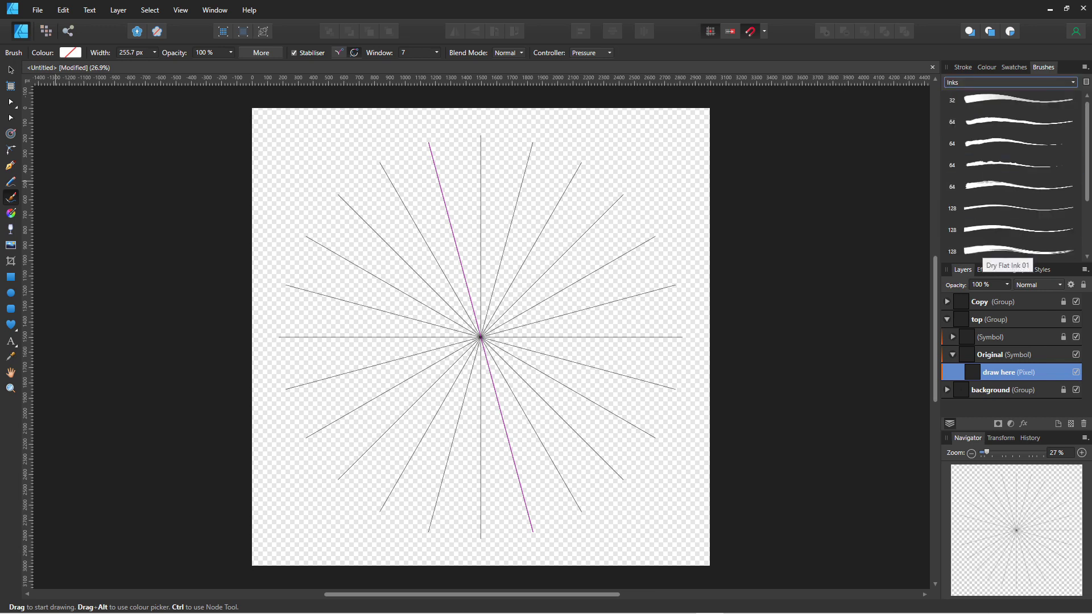
pyautogui.click(990, 251)
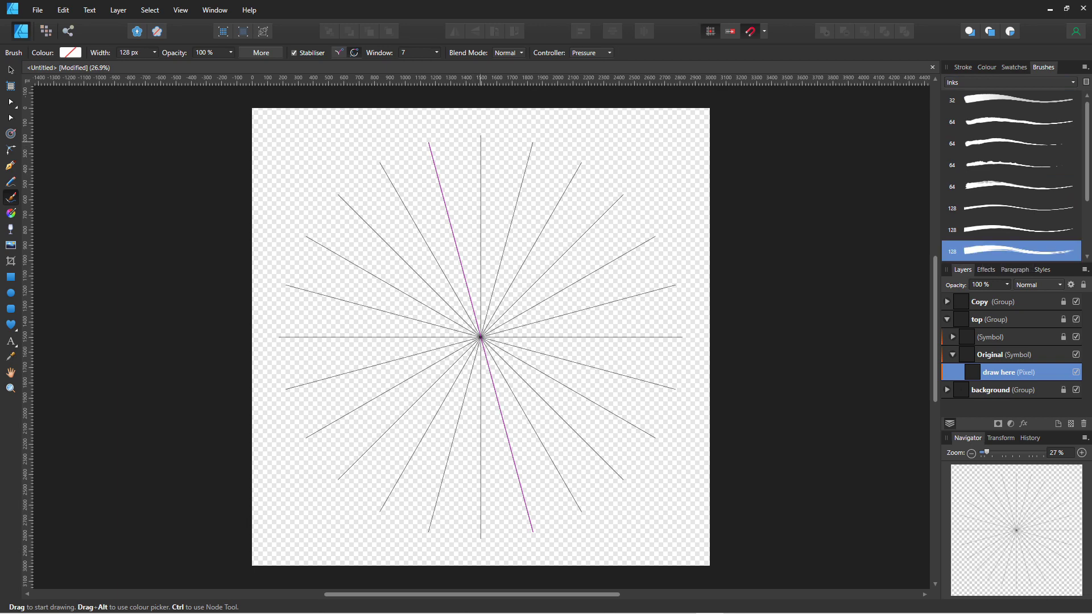
# Paint trial strokes from the top guide's tip with the 128 px ink brush and undo them
pyautogui.moveTo(481, 143)
pyautogui.mouseDown()
pyautogui.moveTo(496, 170)
pyautogui.moveTo(483, 149)
pyautogui.mouseUp()
pyautogui.hotkey('ctrl', 'z')
pyautogui.hotkey('ctrl', 'z')
pyautogui.hotkey('ctrl', 'z')
pyautogui.hotkey('ctrl', 'z')
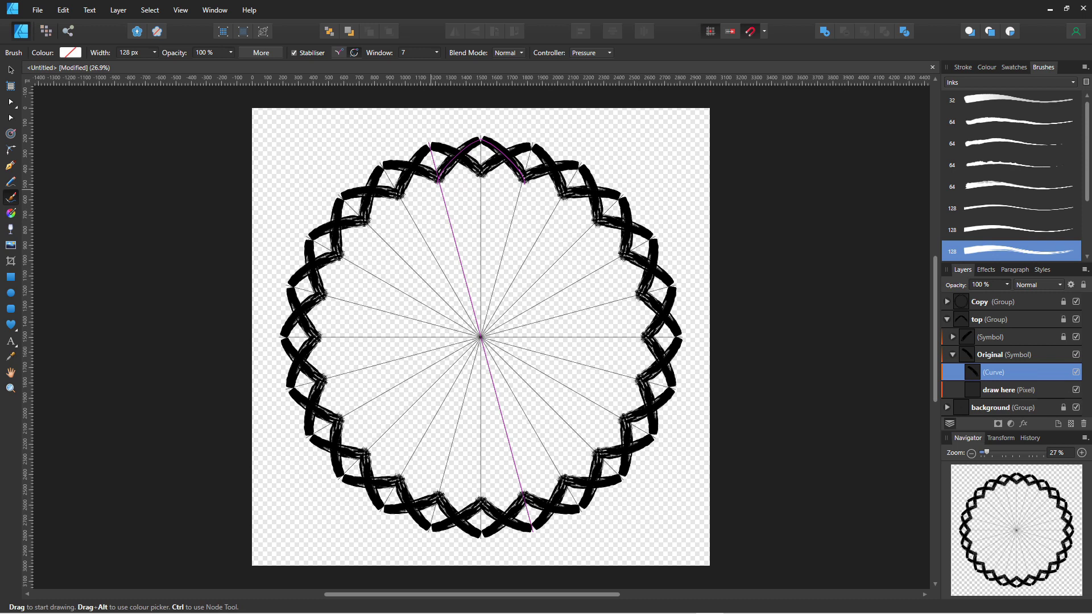
pyautogui.hotkey('ctrl', 'z')
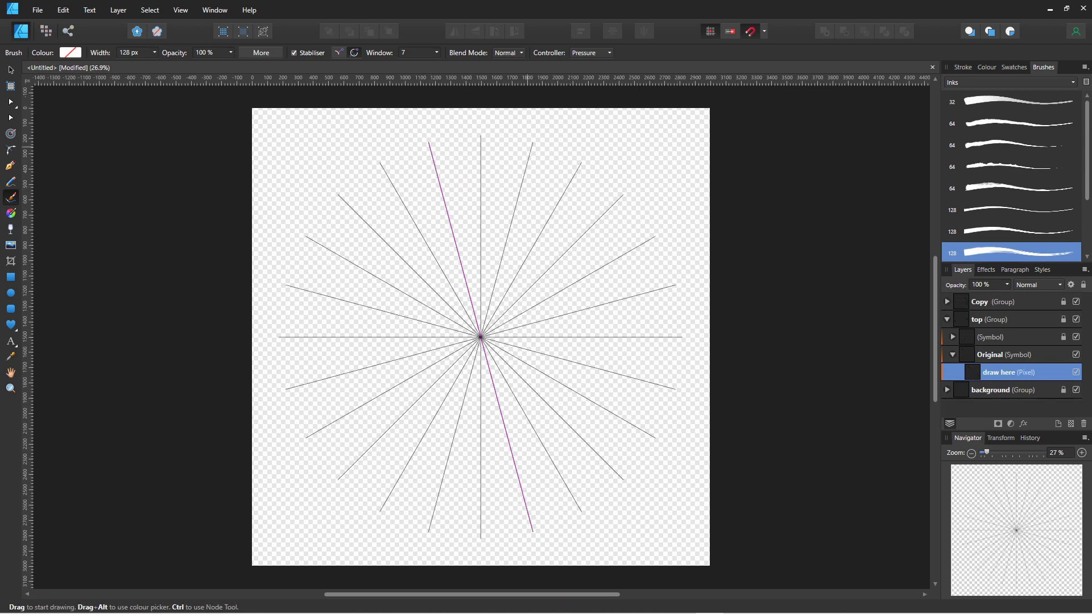
# Using the 32 px Inks brush at 97.9 px width, paint pointed petals from the top guide's tip with smaller loops towards the centre
pyautogui.click(1015, 101)
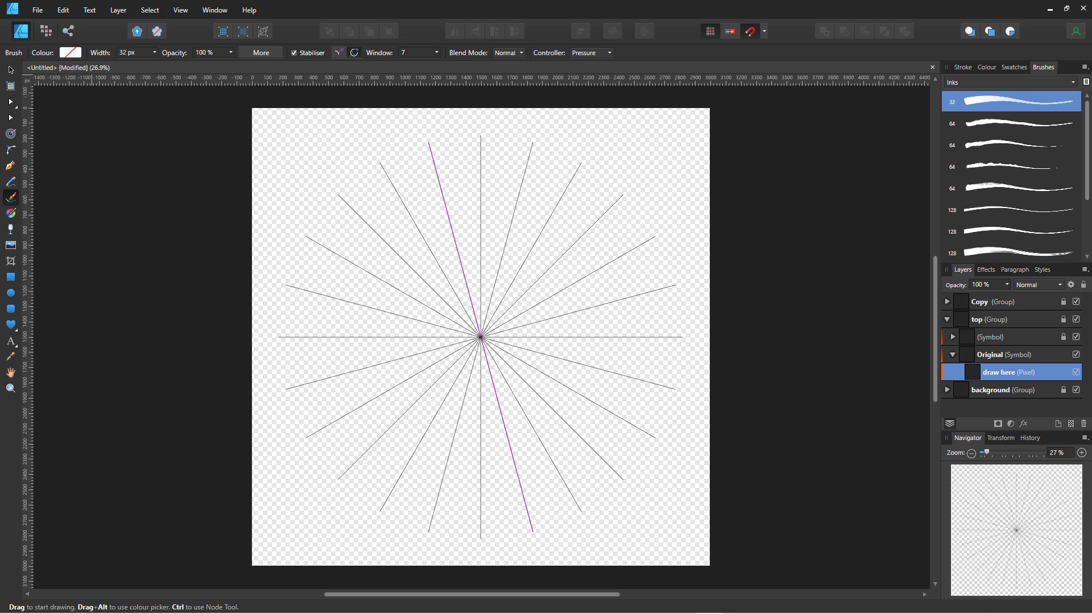
pyautogui.click(134, 52)
pyautogui.click(154, 52)
pyautogui.moveTo(156, 65); pyautogui.dragTo(176, 65)
pyautogui.moveTo(482, 138)
pyautogui.mouseDown()
pyautogui.moveTo(514, 171)
pyautogui.moveTo(512, 211)
pyautogui.moveTo(493, 227)
pyautogui.moveTo(515, 232)
pyautogui.moveTo(488, 241)
pyautogui.moveTo(505, 282)
pyautogui.moveTo(480, 289)
pyautogui.moveTo(482, 314)
pyautogui.mouseUp()
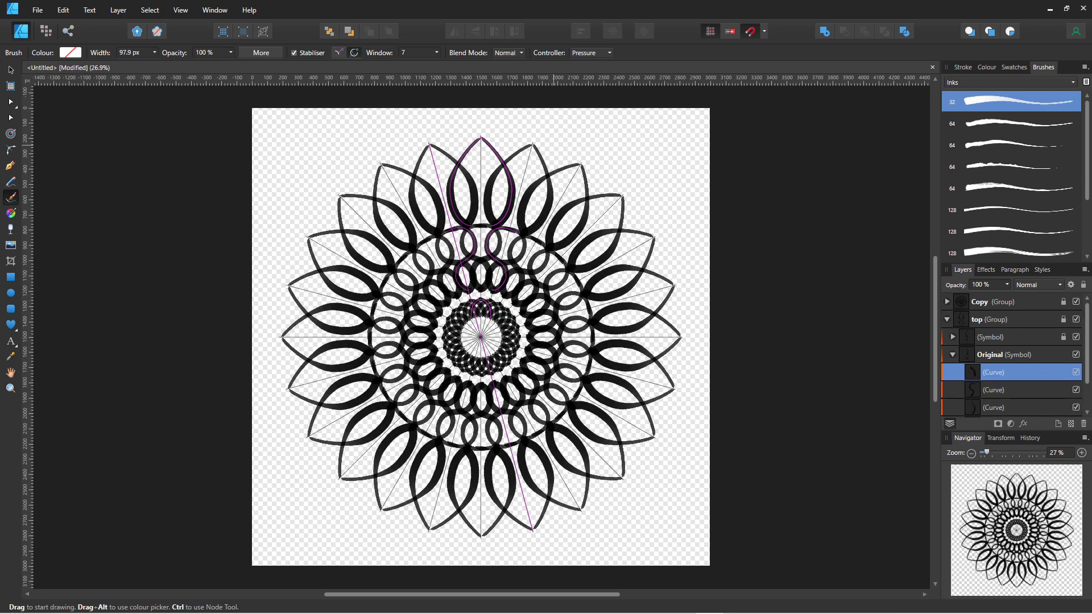
# Try small curls and rounded arcs between the petal tips around the outer rim, undoing each attempt
pyautogui.moveTo(562, 142)
pyautogui.mouseDown()
pyautogui.moveTo(550, 160)
pyautogui.moveTo(547, 150)
pyautogui.moveTo(561, 151)
pyautogui.moveTo(550, 168)
pyautogui.mouseUp()
pyautogui.hotkey('ctrl', 'z')
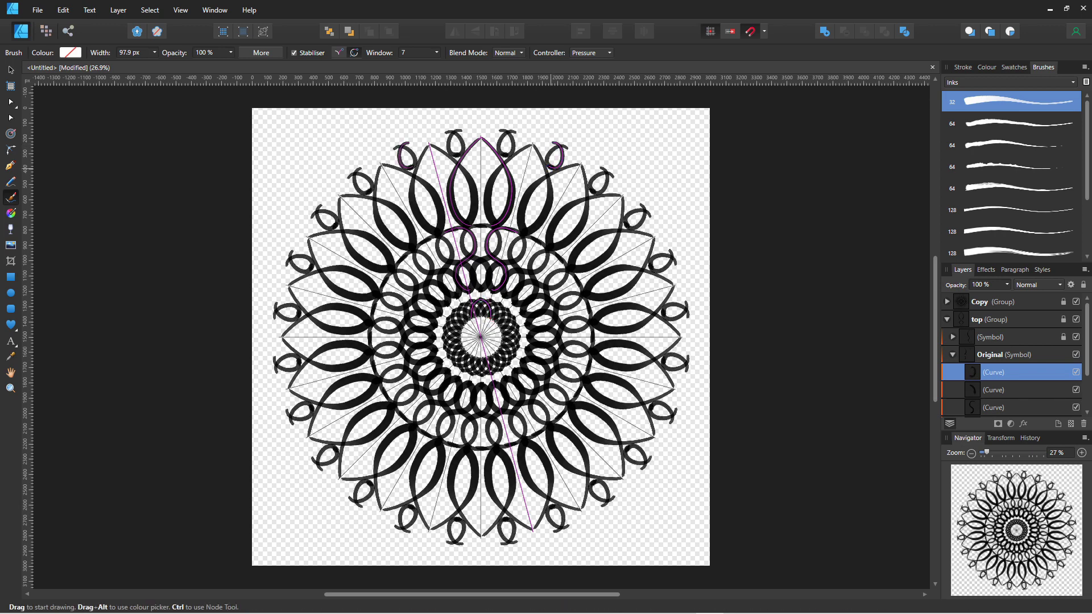
pyautogui.hotkey('ctrl', 'z')
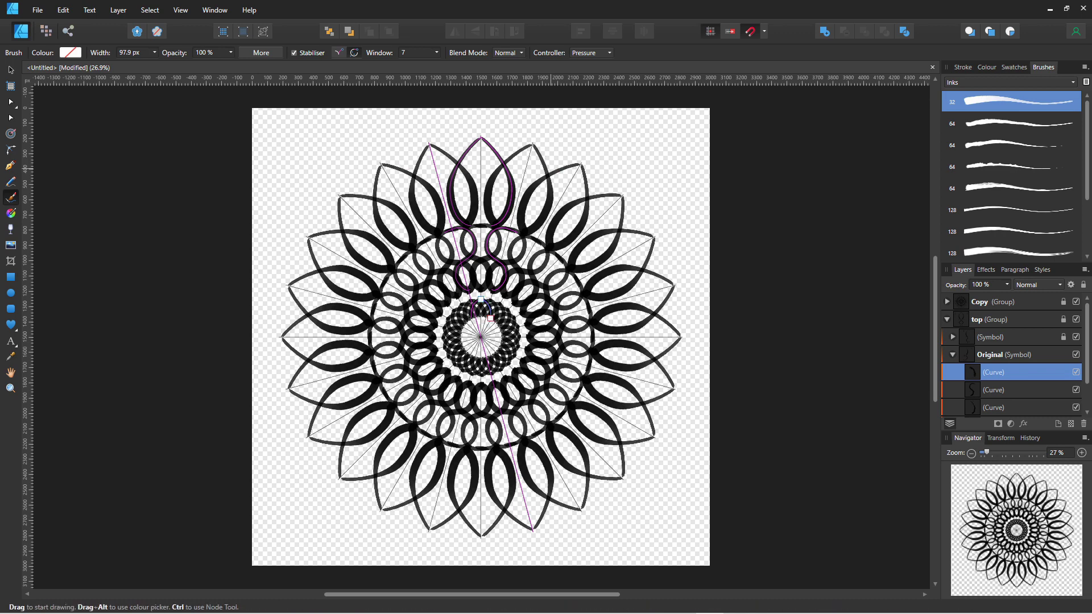
pyautogui.moveTo(562, 165)
pyautogui.mouseDown()
pyautogui.moveTo(553, 139)
pyautogui.moveTo(563, 162)
pyautogui.moveTo(543, 151)
pyautogui.moveTo(555, 145)
pyautogui.moveTo(564, 159)
pyautogui.mouseUp()
pyautogui.hotkey('ctrl', 'z')
pyautogui.hotkey('ctrl', 'z')
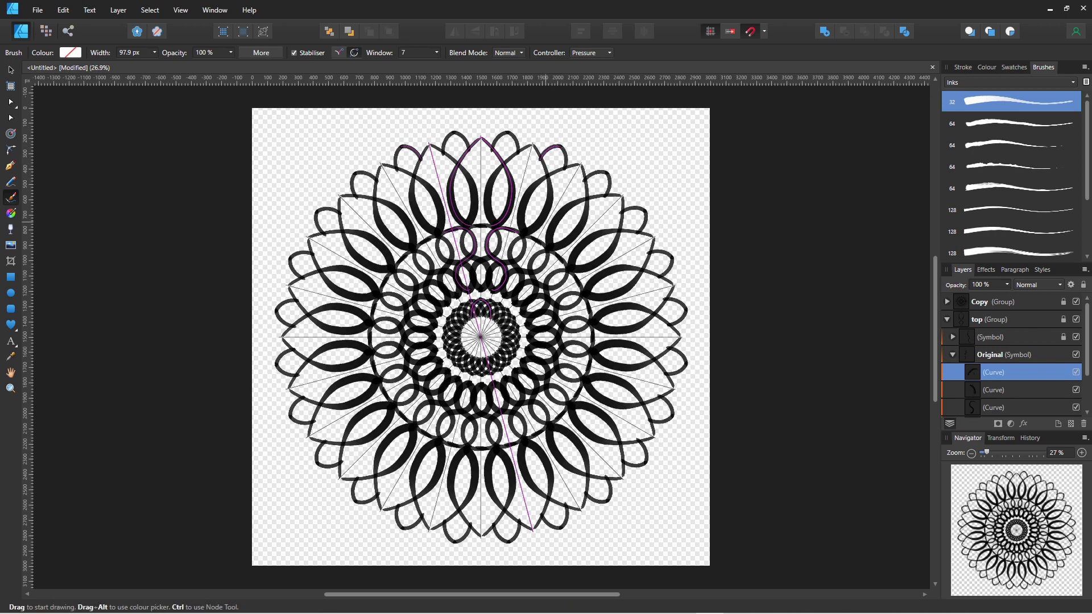
pyautogui.hotkey('ctrl', 'z')
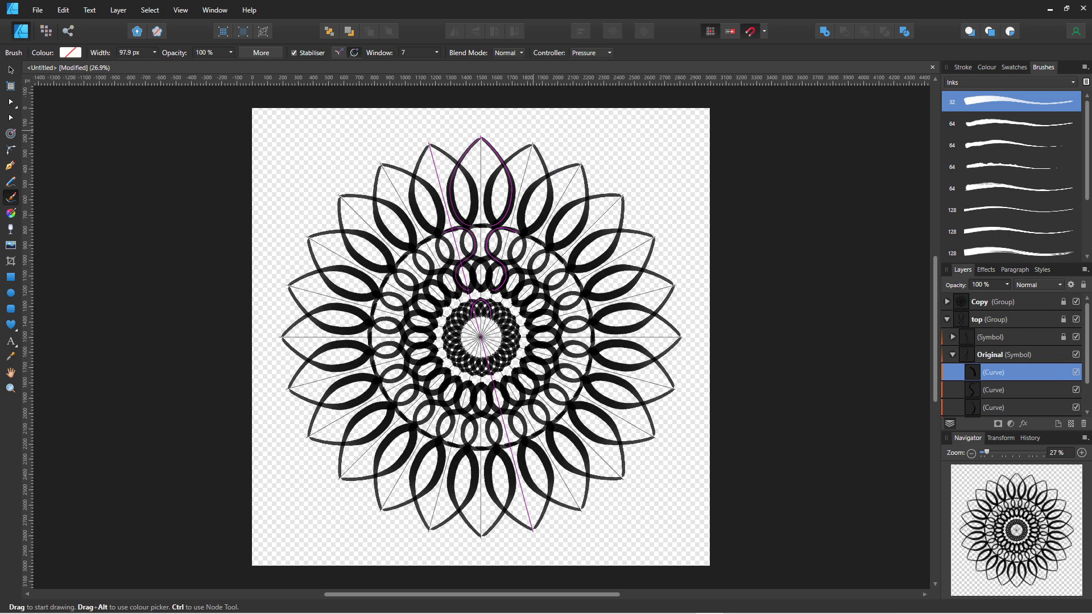
# Try larger pointed petals extending beyond the existing outer petals in two variants, undoing each
pyautogui.moveTo(519, 195)
pyautogui.mouseDown()
pyautogui.moveTo(540, 127)
pyautogui.moveTo(548, 170)
pyautogui.moveTo(530, 186)
pyautogui.mouseUp()
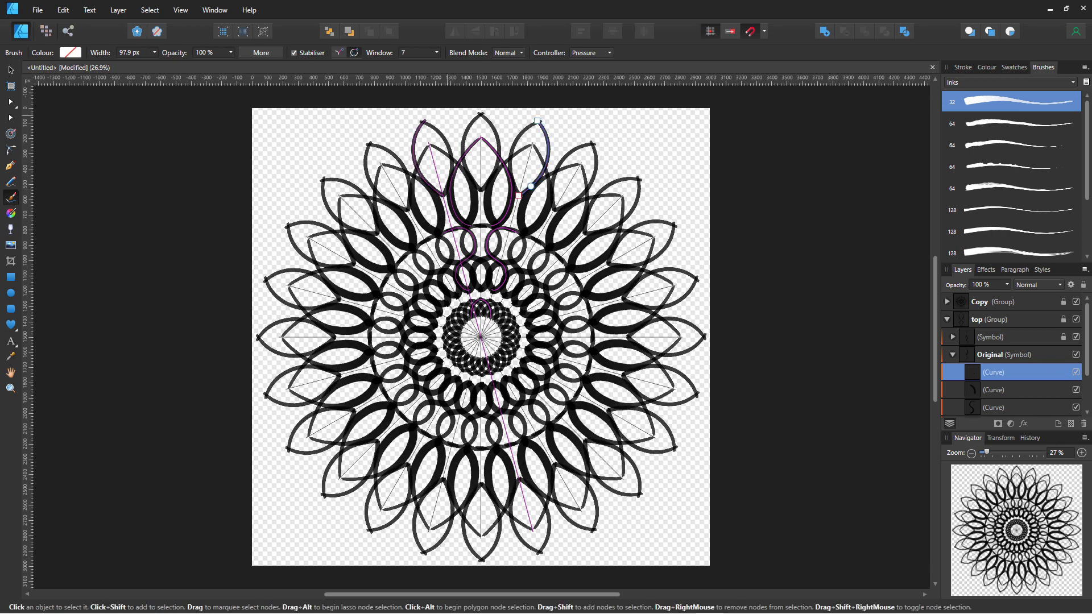
pyautogui.hotkey('ctrl', 'z')
pyautogui.moveTo(532, 128)
pyautogui.mouseDown()
pyautogui.moveTo(542, 142)
pyautogui.moveTo(518, 197)
pyautogui.mouseUp()
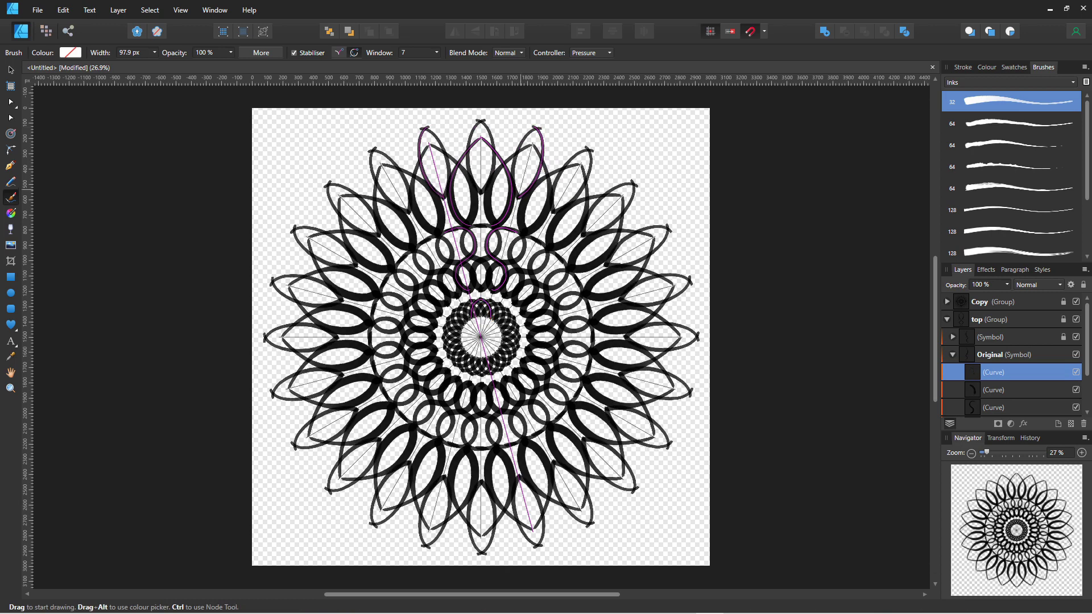
pyautogui.hotkey('ctrl', 'z')
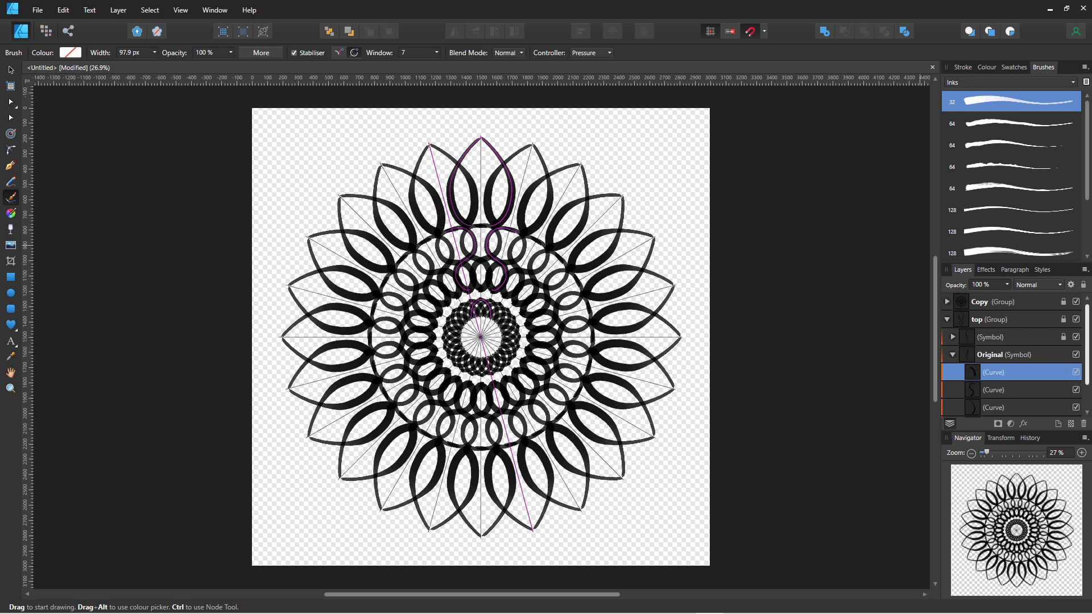
# Hide the background group and export the whole document in JPEG format with the Best quality preset
pyautogui.scroll(-1, 1011, 353)
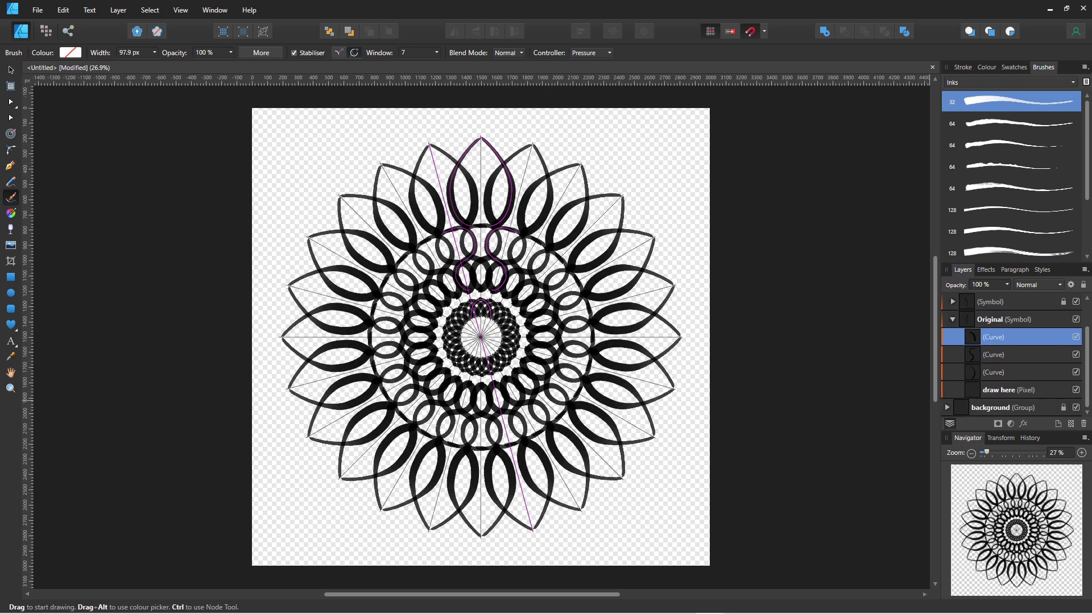
pyautogui.click(1075, 408)
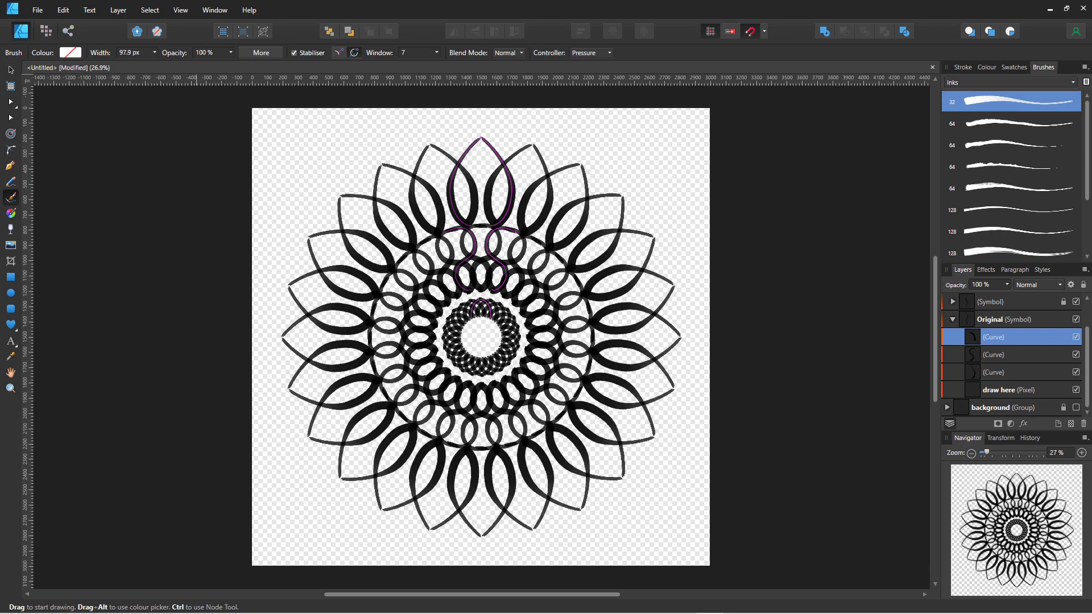
pyautogui.click(37, 10)
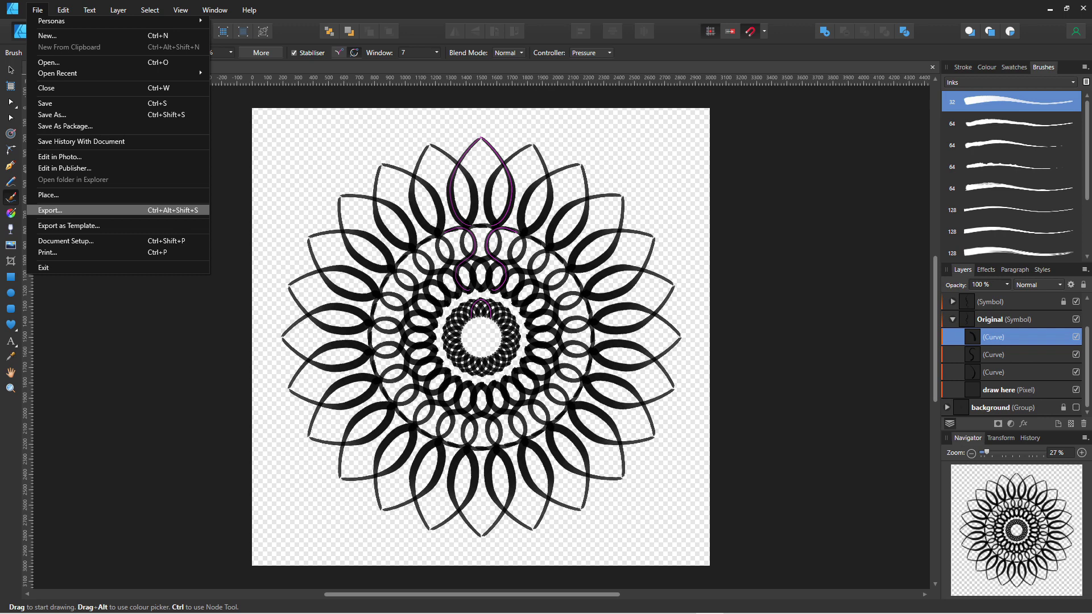
pyautogui.click(57, 210)
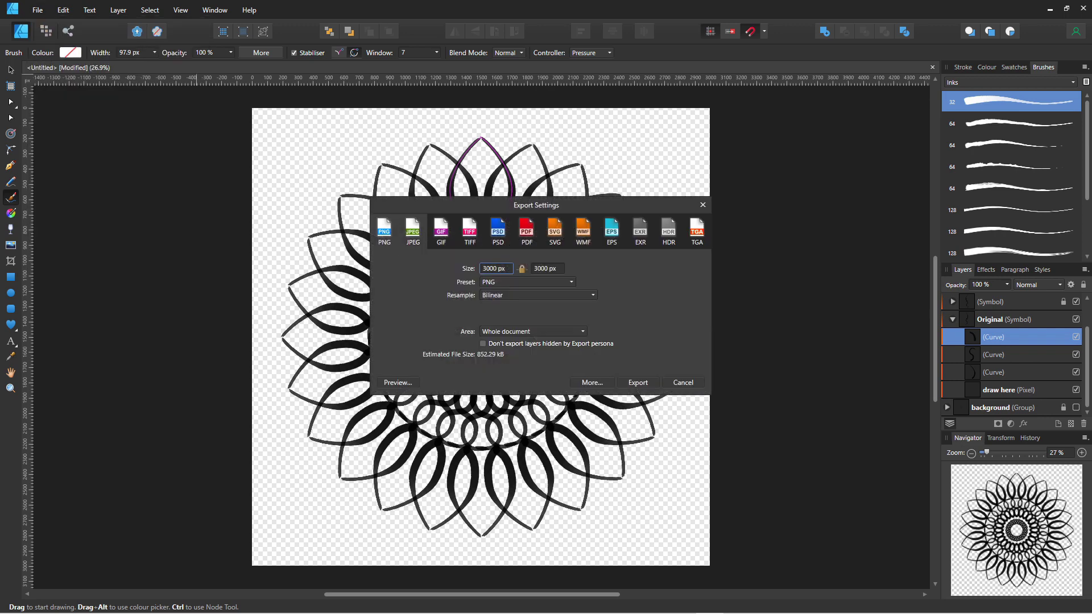
pyautogui.click(413, 231)
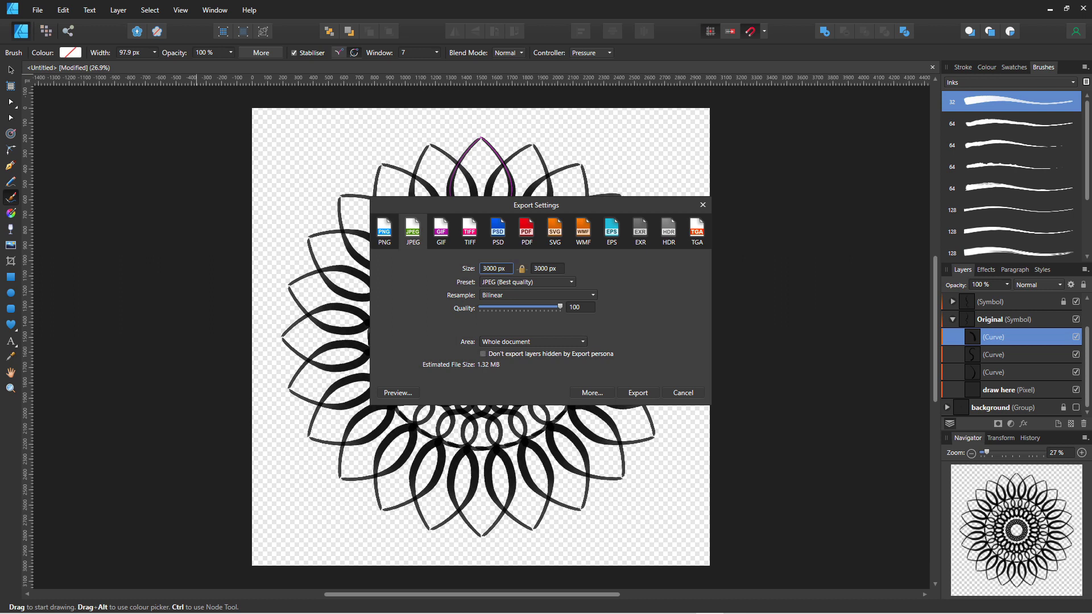
pyautogui.press('Return')
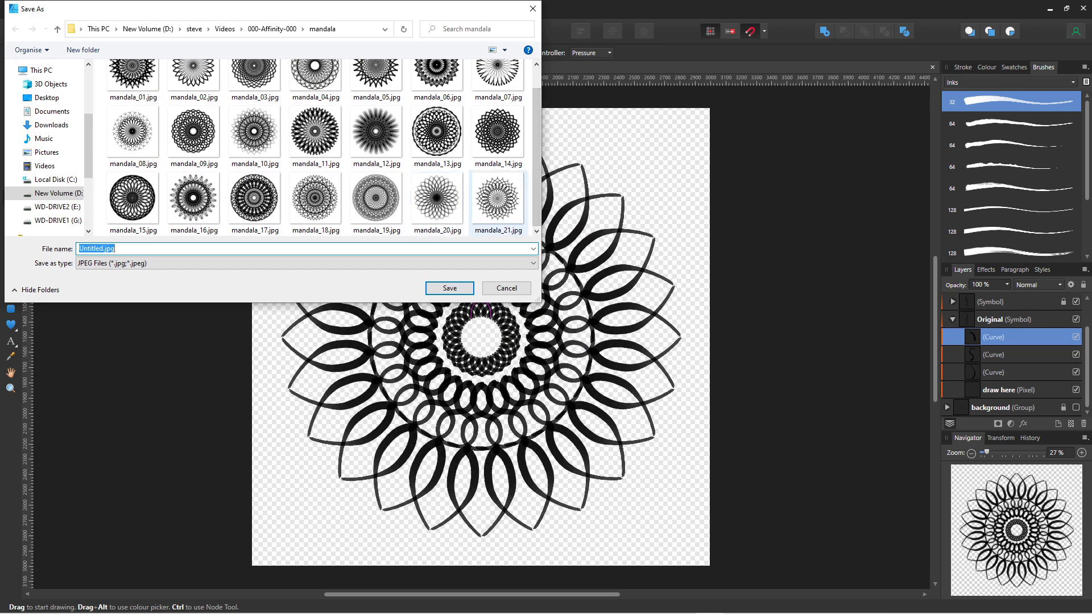
# Save the export in the mandala folder as mandala_22.jpg, basing the name on mandala_21.jpg
pyautogui.click(498, 199)
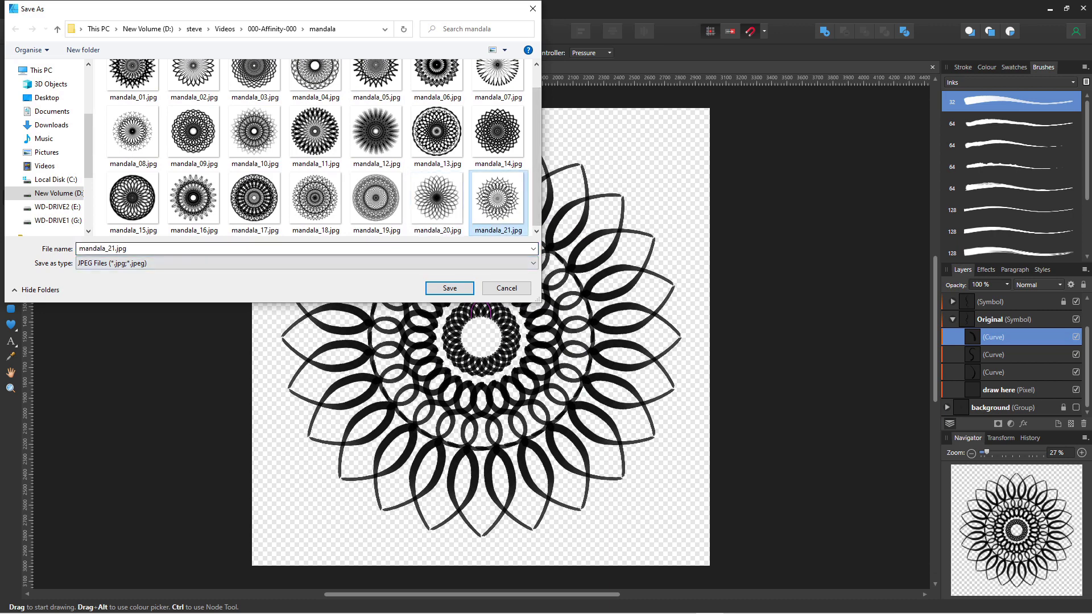
pyautogui.click(115, 248)
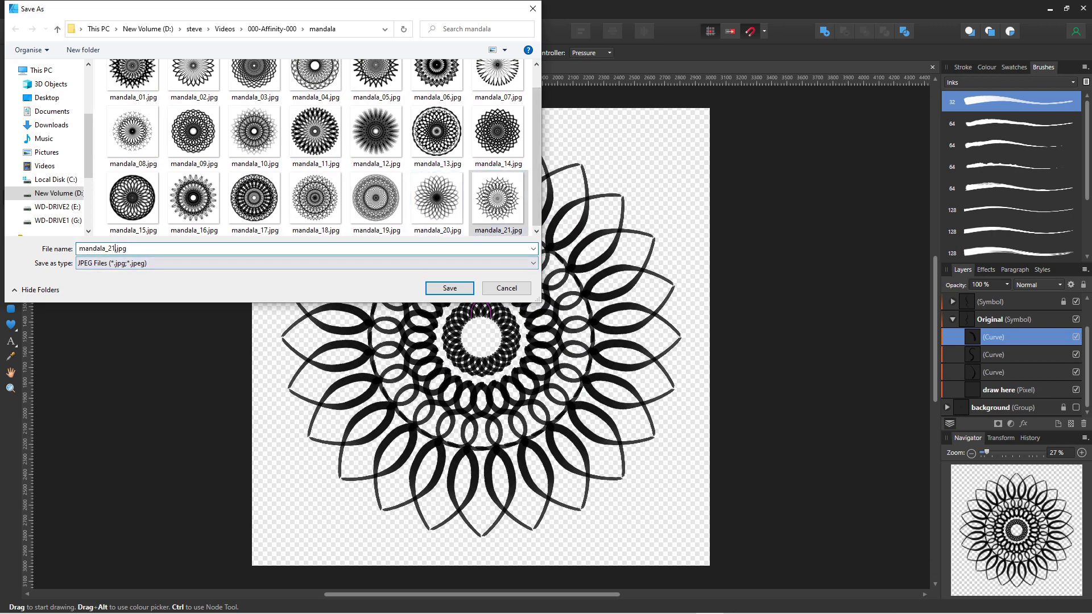
pyautogui.press('BackSpace')
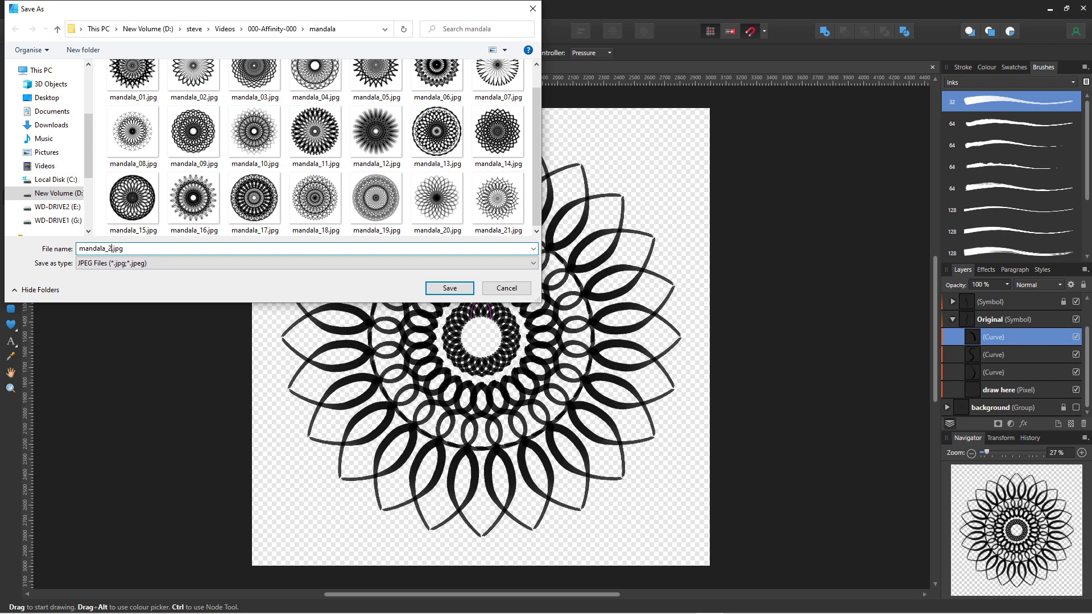
pyautogui.write('2')
pyautogui.press('Return')
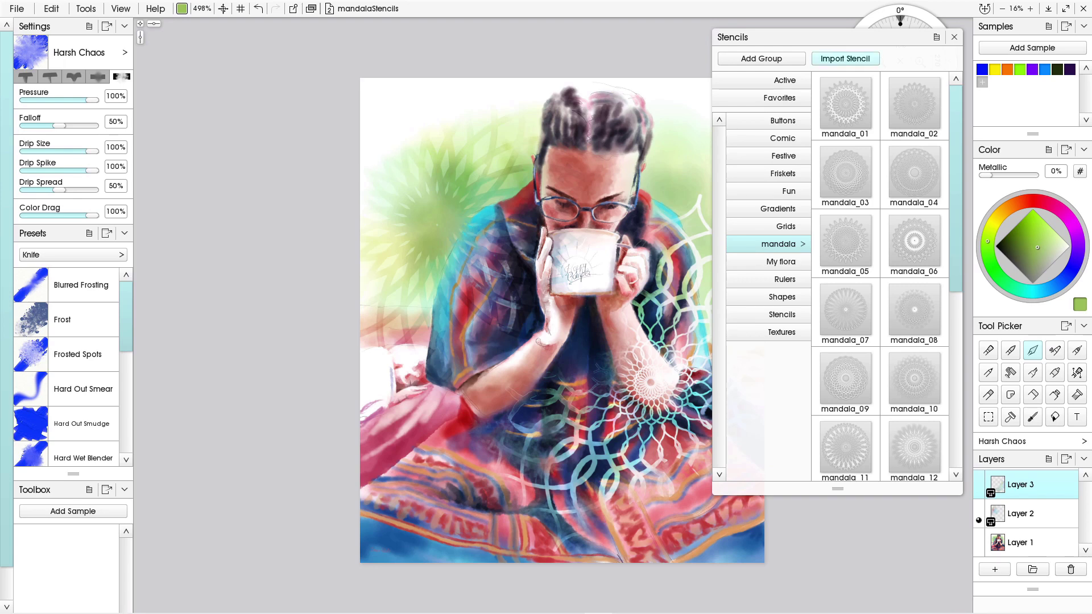
# Import mandala_22.jpg from the mandala folder as a new stencil in the mandala group
pyautogui.click(845, 59)
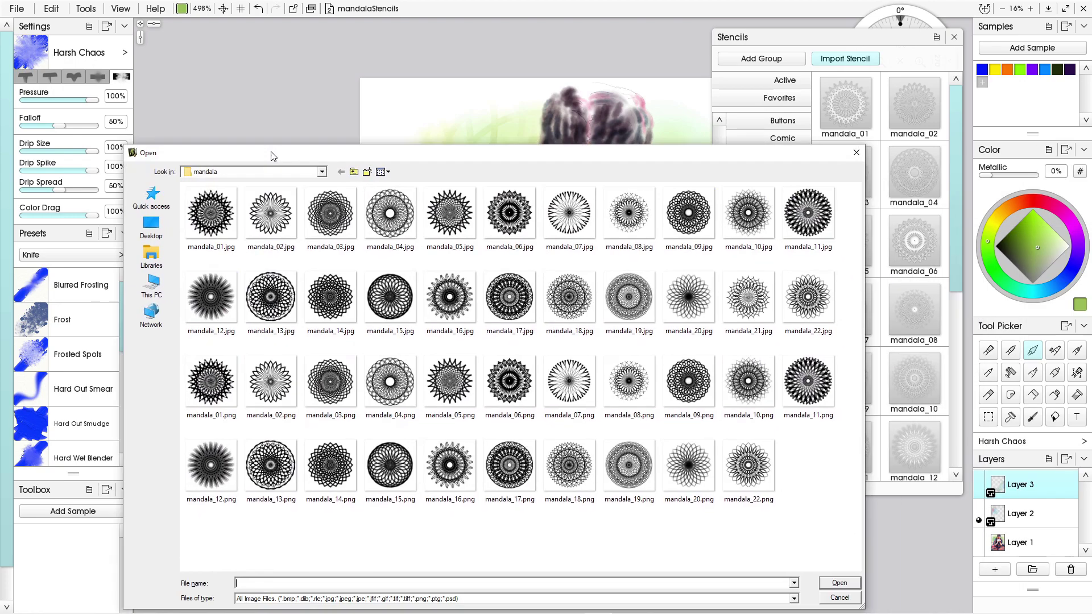
pyautogui.moveTo(273, 152); pyautogui.dragTo(321, 24)
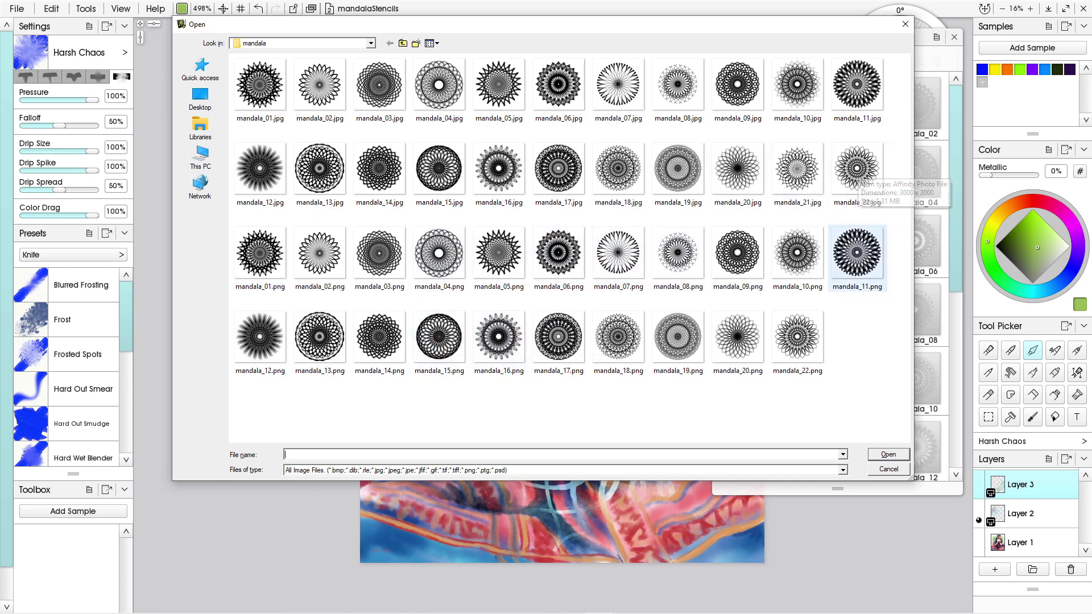
pyautogui.click(857, 168)
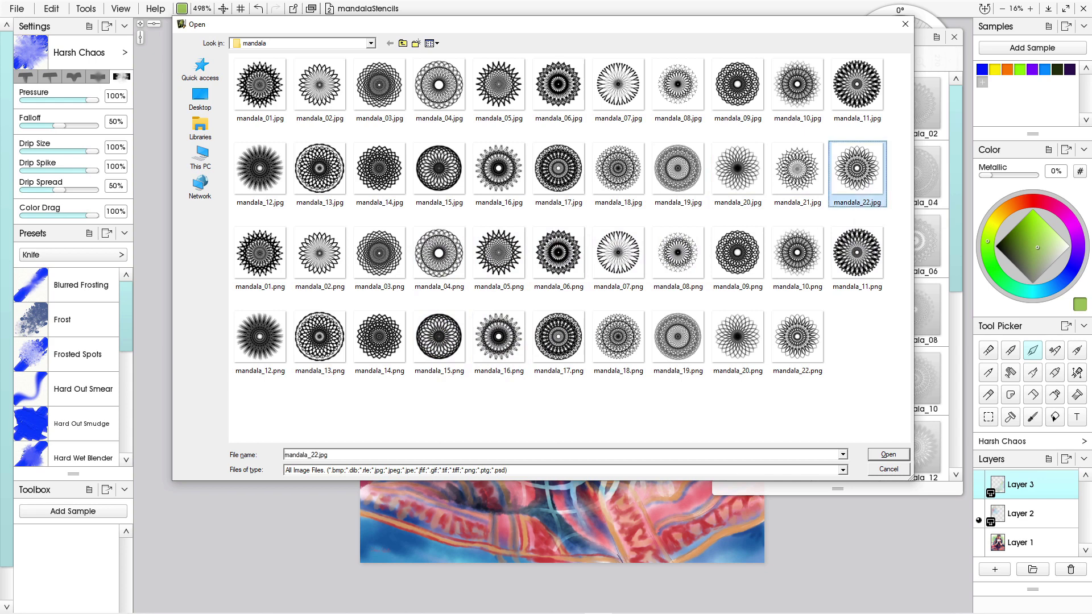
pyautogui.click(888, 454)
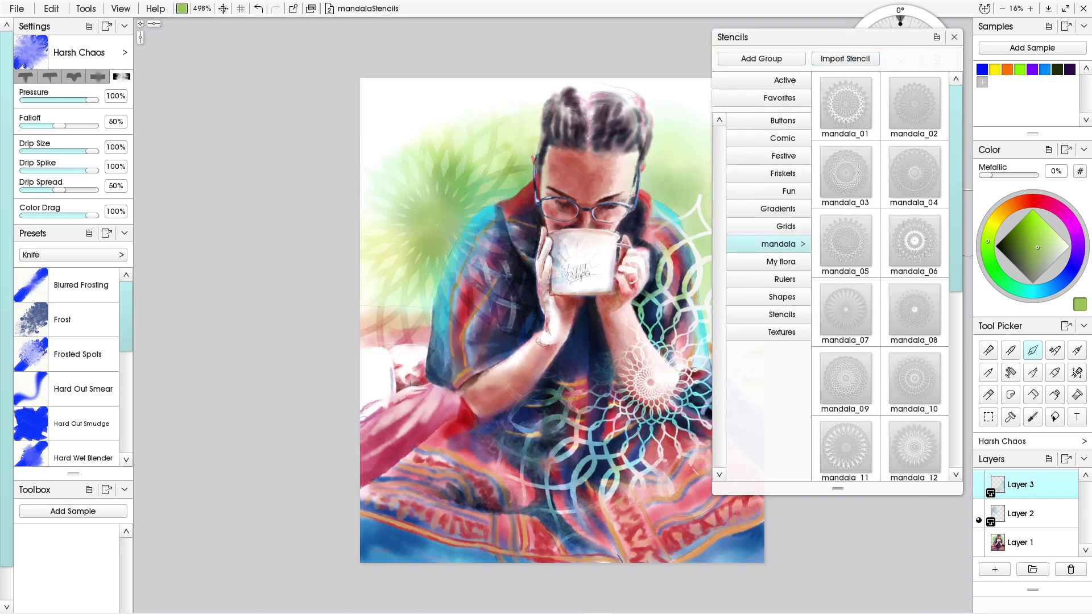
# Place the newly imported mandala stencil over the painting's upper-right corner and close the stencil library
pyautogui.scroll(-5, 880, 276)
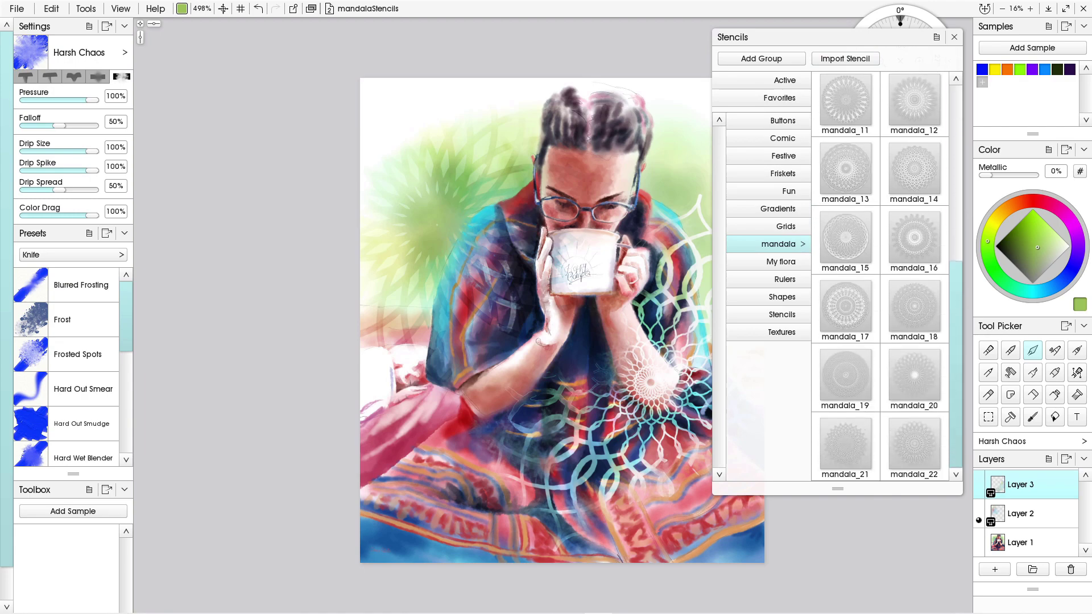
pyautogui.click(932, 167)
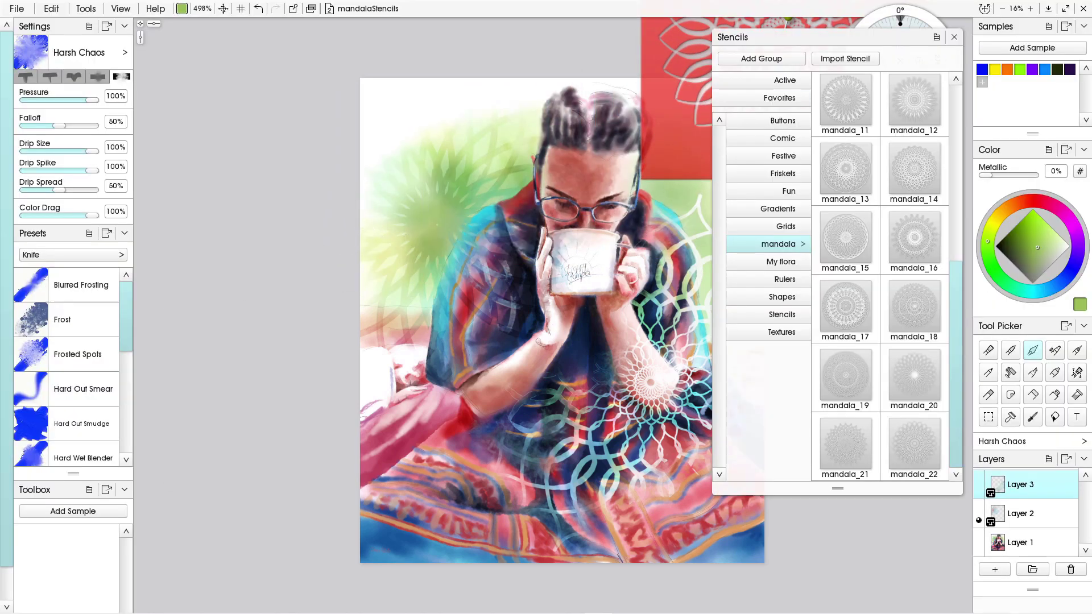
pyautogui.click(954, 37)
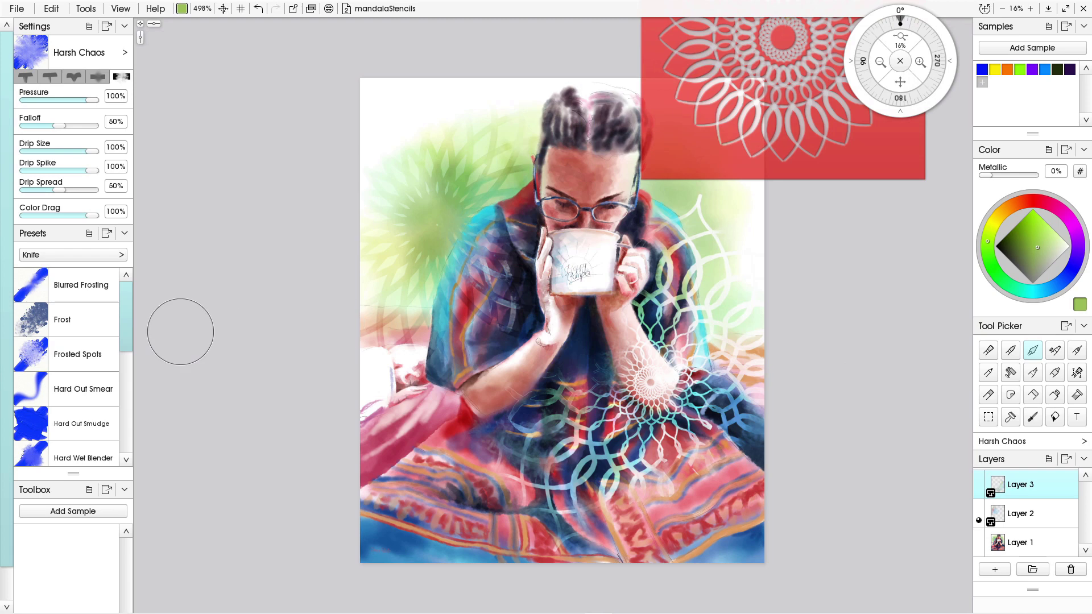
# Sample a crimson from the blanket, choose the Unclean Brush watercolor, and add a new layer above Layer 3
pyautogui.moveTo(364, 445)
pyautogui.mouseDown()
pyautogui.moveTo(353, 410)
pyautogui.moveTo(347, 448)
pyautogui.moveTo(379, 449)
pyautogui.moveTo(358, 458)
pyautogui.moveTo(377, 465)
pyautogui.mouseUp()
pyautogui.keyDown('alt'); pyautogui.click(378, 492); pyautogui.keyUp('alt')
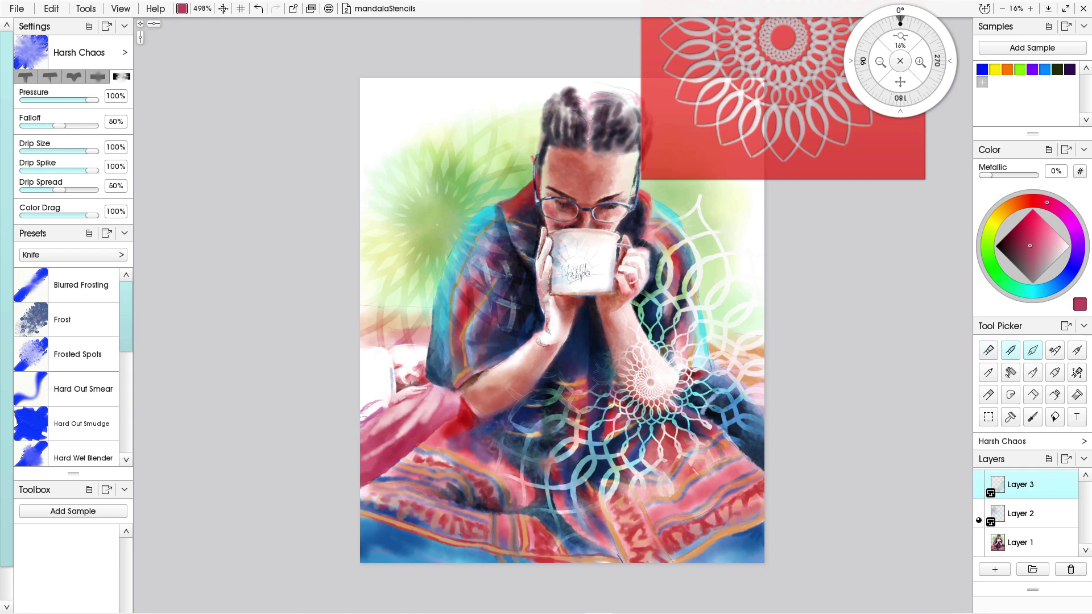
pyautogui.click(1011, 350)
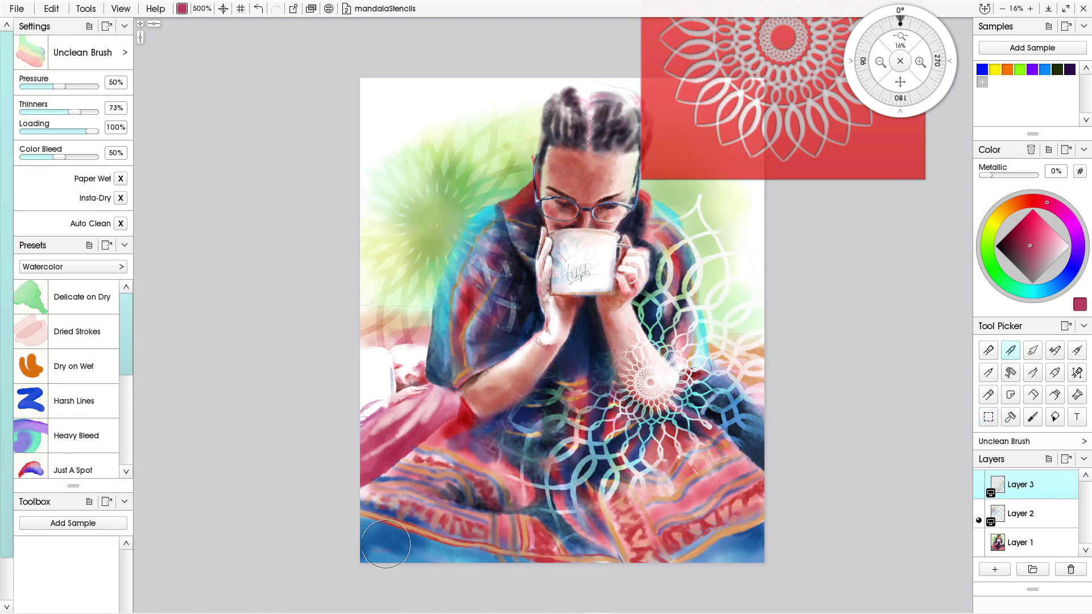
pyautogui.press('alt')
pyautogui.keyDown('alt'); pyautogui.click(380, 461); pyautogui.keyUp('alt')
pyautogui.click(994, 570)
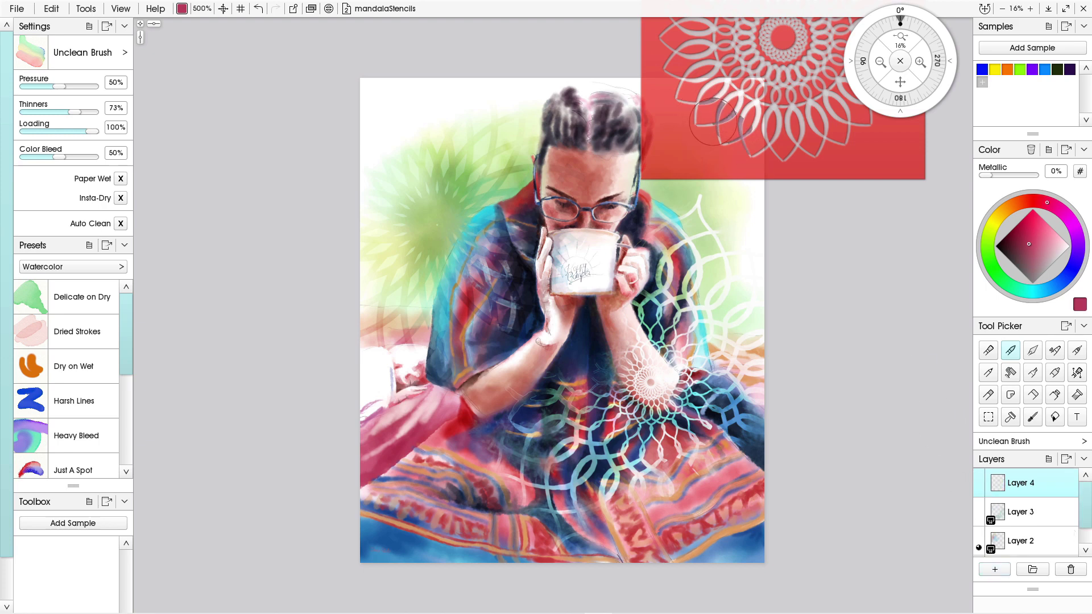
# Paint crimson watercolor through the stencil, smear it with the Harsh Chaos palette knife, and hide the stencils
pyautogui.moveTo(714, 122)
pyautogui.mouseDown()
pyautogui.moveTo(683, 134)
pyautogui.moveTo(685, 83)
pyautogui.moveTo(733, 88)
pyautogui.moveTo(753, 131)
pyautogui.moveTo(746, 162)
pyautogui.moveTo(742, 114)
pyautogui.moveTo(668, 94)
pyautogui.moveTo(694, 98)
pyautogui.mouseUp()
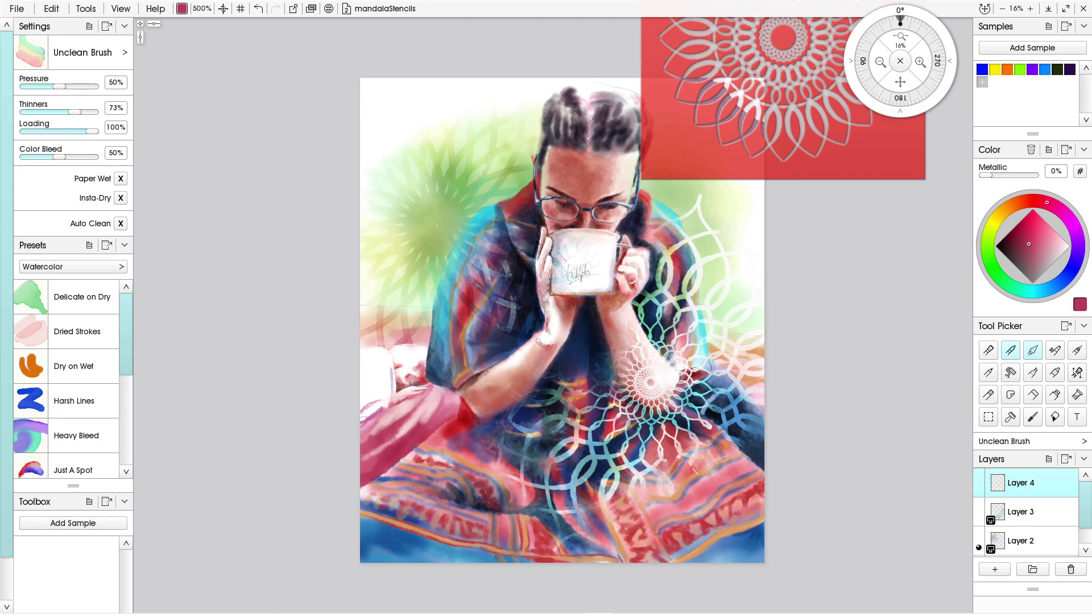
pyautogui.click(1033, 350)
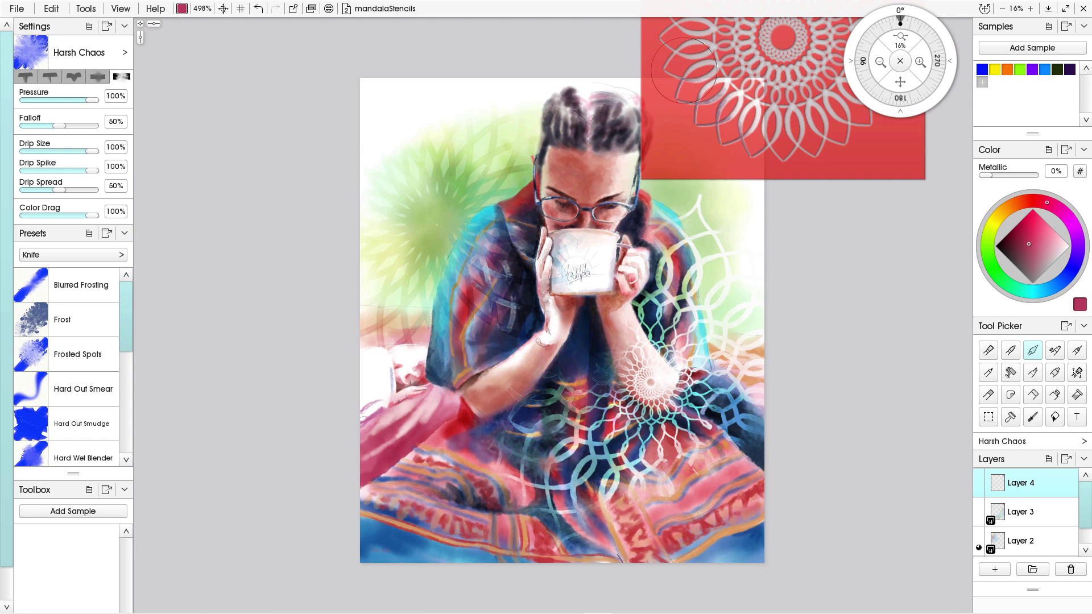
pyautogui.press('space')
pyautogui.hotkey('shift', 's')
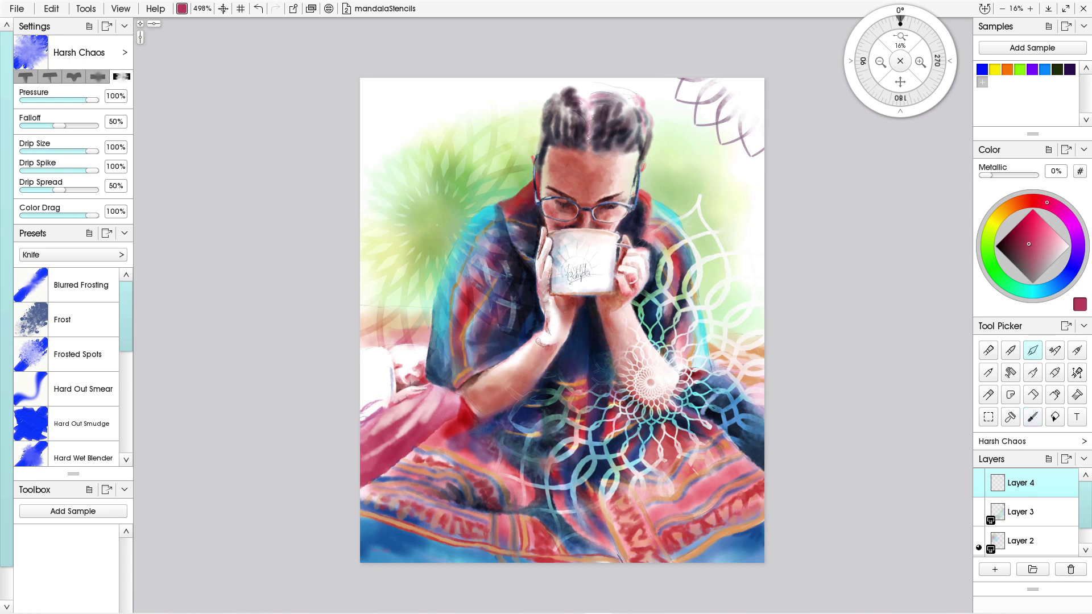
# Erase the crimson mandala strokes from Layer 4 using a larger Instant Erase eraser
pyautogui.press('e')
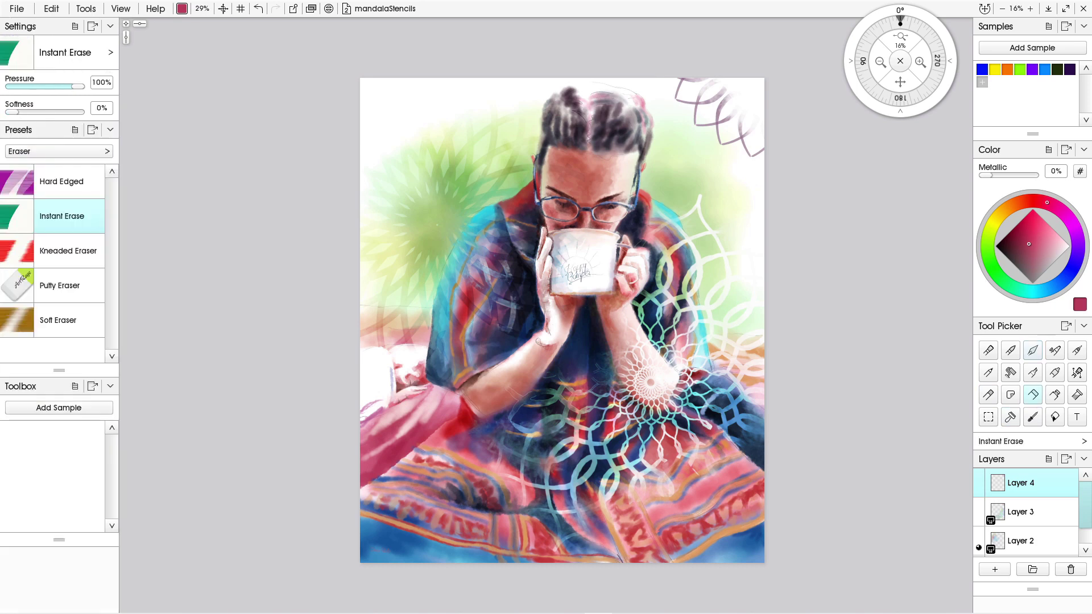
pyautogui.moveTo(671, 108)
pyautogui.mouseDown()
pyautogui.moveTo(658, 83)
pyautogui.moveTo(733, 130)
pyautogui.mouseUp()
pyautogui.press(']')
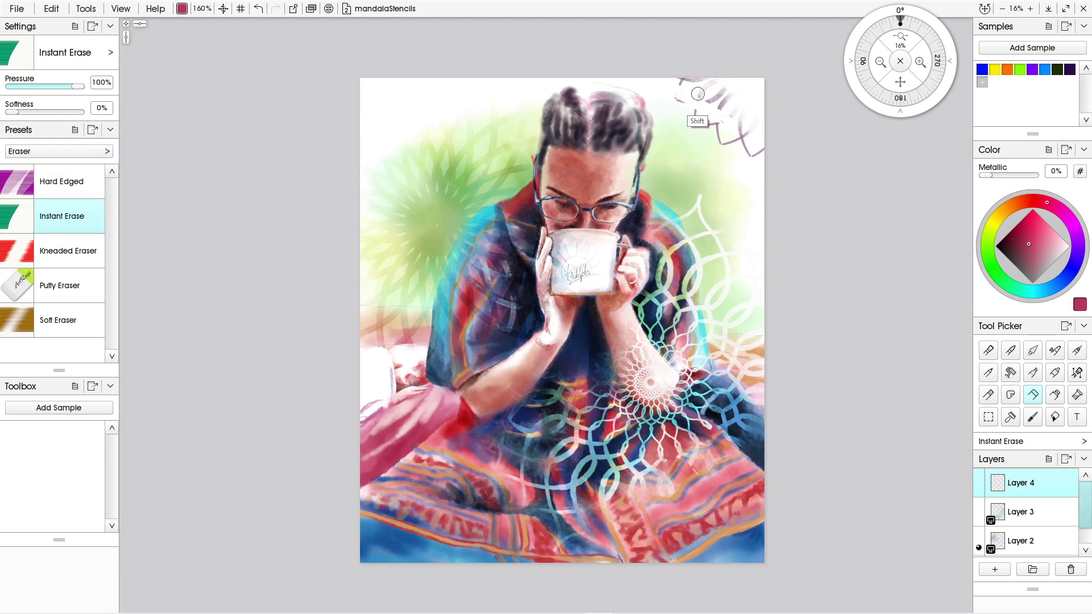
pyautogui.press(']')
pyautogui.moveTo(722, 92)
pyautogui.mouseDown()
pyautogui.moveTo(672, 59)
pyautogui.moveTo(714, 129)
pyautogui.mouseUp()
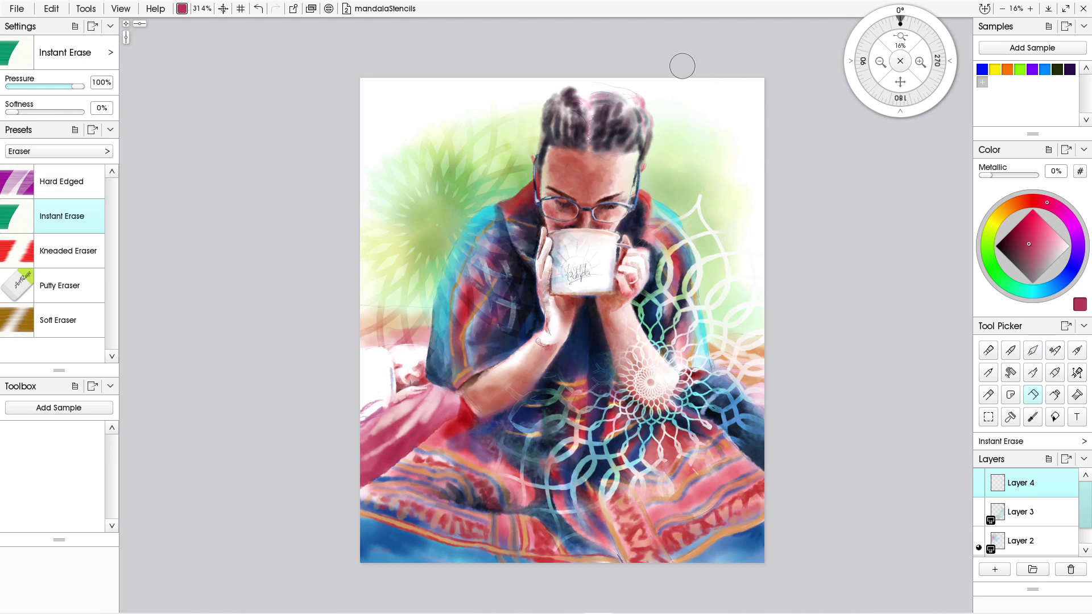
# Show the stencils again, remove the large one, and move the remaining mandala stencil lower on the painting's upper-right corner
pyautogui.hotkey('ctrl', 'shift', 'h')
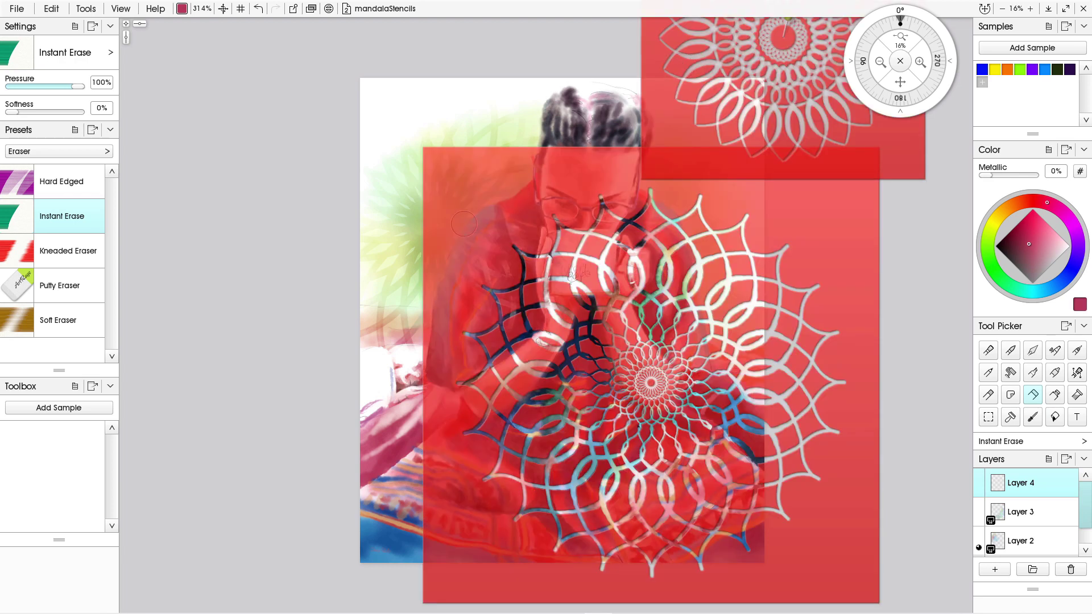
pyautogui.rightClick(463, 330)
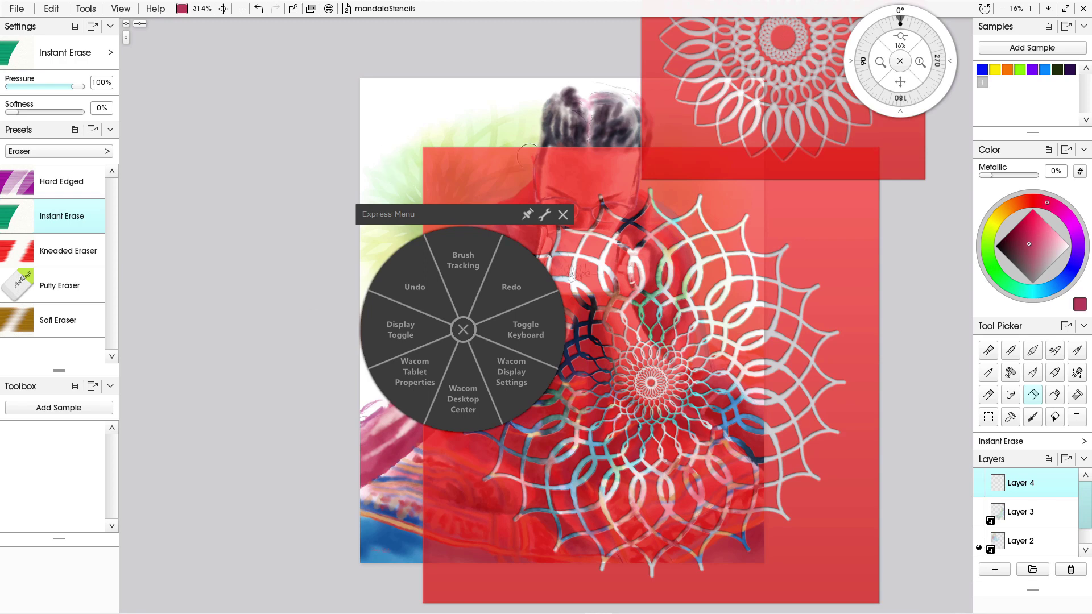
pyautogui.click(553, 227)
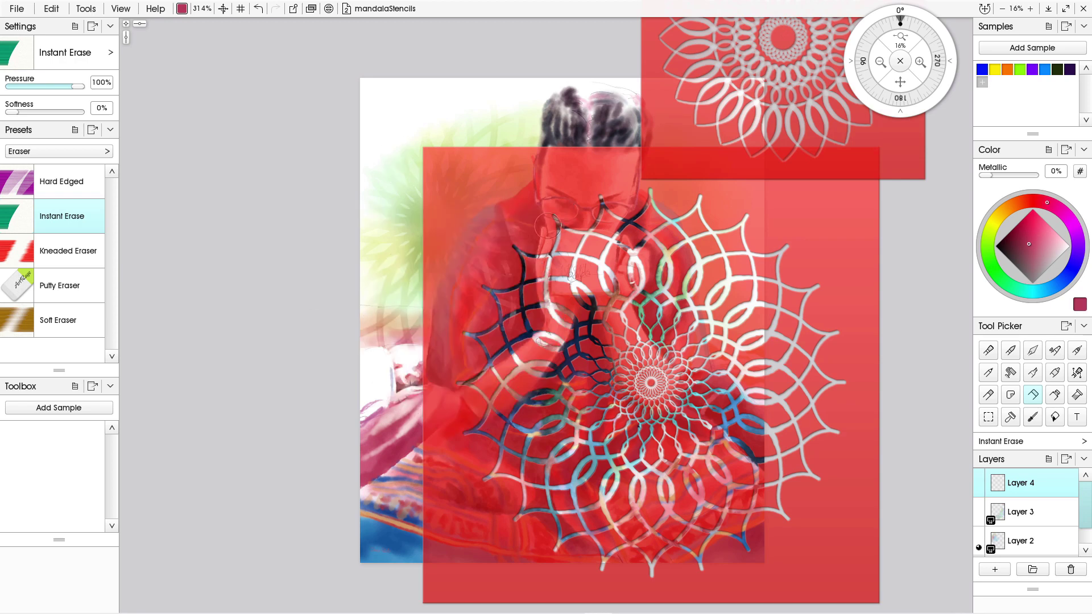
pyautogui.rightClick(528, 208)
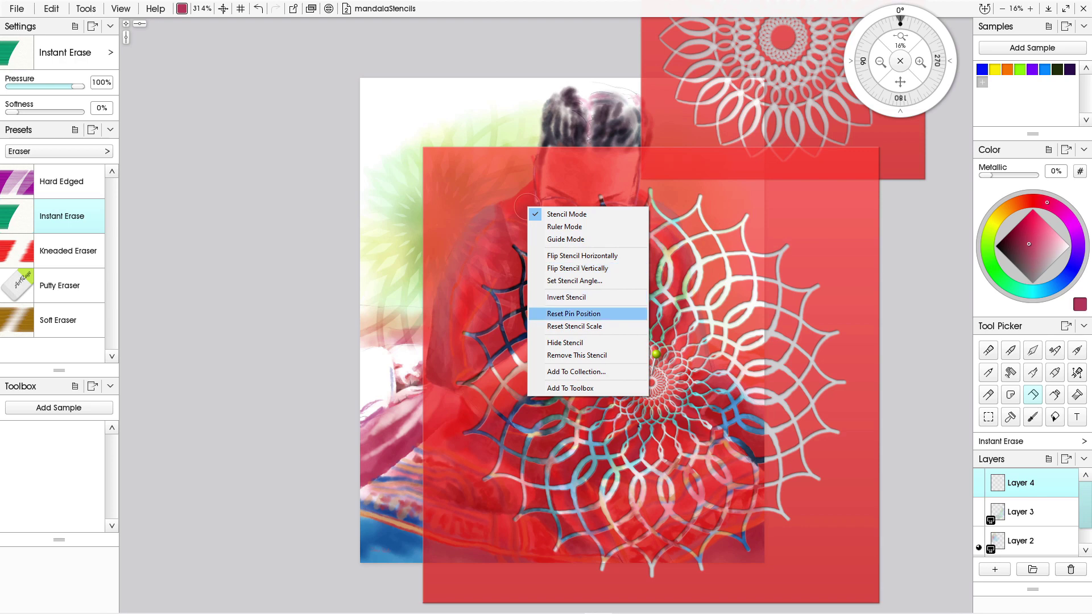
pyautogui.click(577, 355)
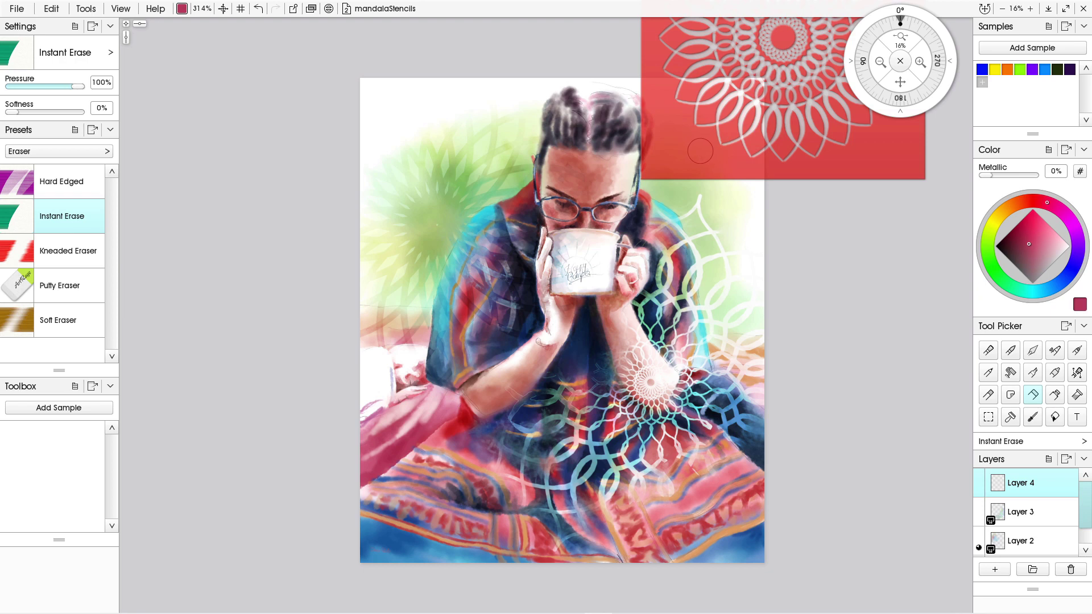
pyautogui.moveTo(700, 152); pyautogui.dragTo(664, 229)
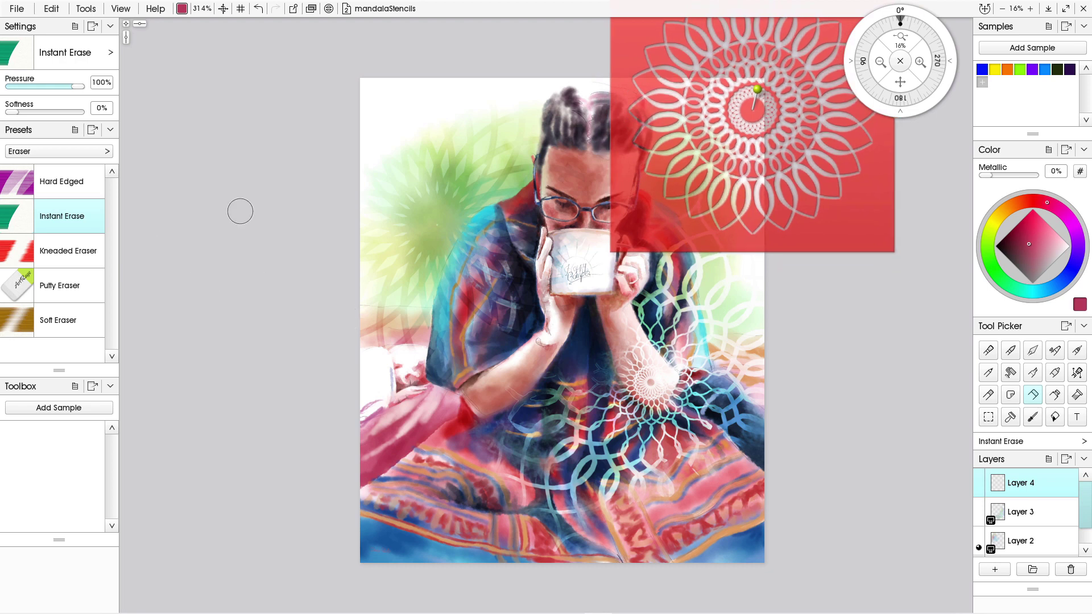
# Try painting crimson watercolor through the repositioned stencil and on the green background flower, undoing the strokes
pyautogui.press('ctrl')
pyautogui.press('w')
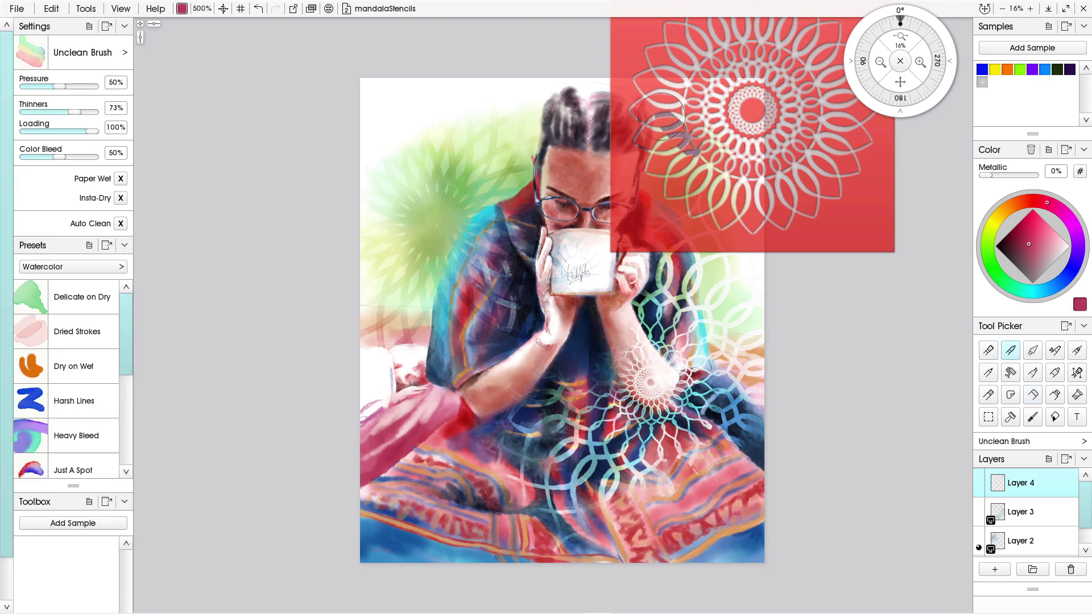
pyautogui.click(440, 216)
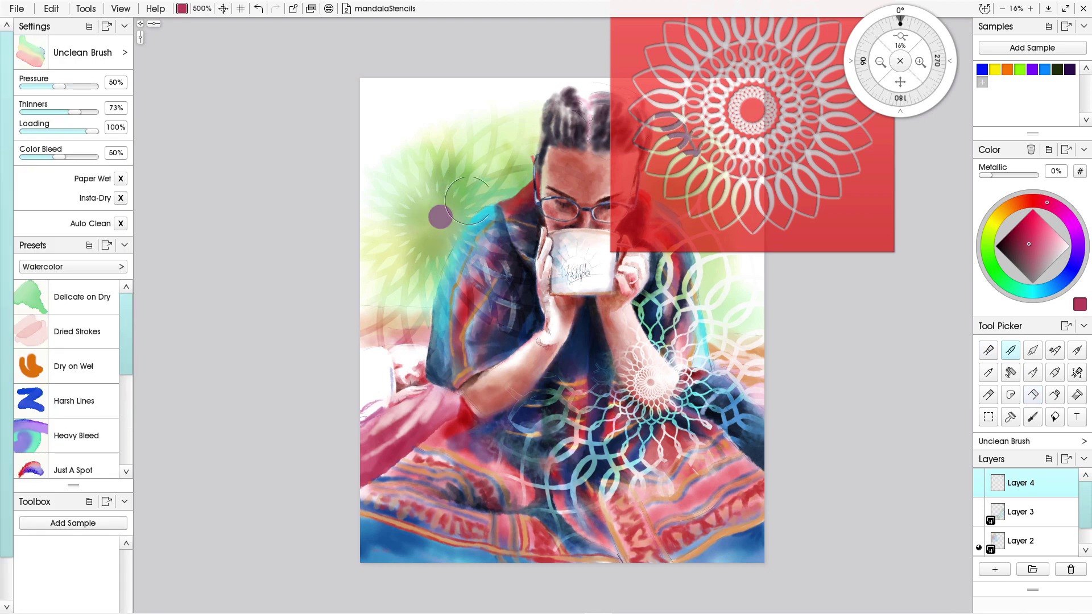
pyautogui.moveTo(689, 147)
pyautogui.mouseDown()
pyautogui.moveTo(661, 97)
pyautogui.moveTo(661, 132)
pyautogui.moveTo(699, 153)
pyautogui.mouseUp()
pyautogui.press('ctrl')
pyautogui.hotkey('ctrl', 'z')
pyautogui.hotkey('ctrl', 'z')
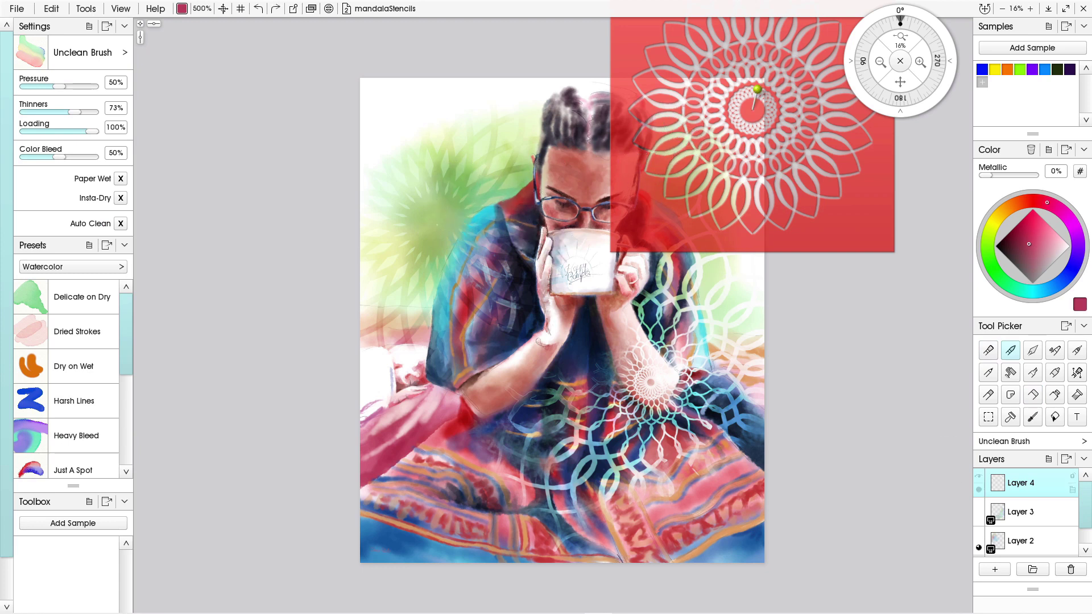
# Sample green from the background flower and paint watercolor through the mandala stencil, checking the result with the stencil removed and restoring it
pyautogui.keyDown('alt'); pyautogui.click(443, 216); pyautogui.keyUp('alt')
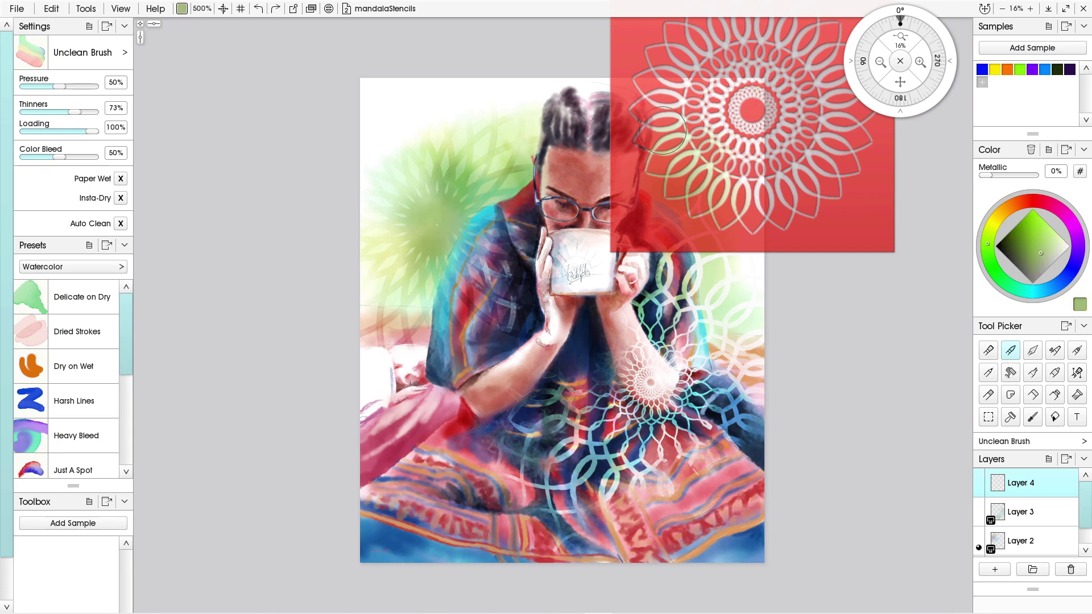
pyautogui.moveTo(720, 123)
pyautogui.mouseDown()
pyautogui.moveTo(745, 166)
pyautogui.moveTo(680, 198)
pyautogui.moveTo(698, 214)
pyautogui.moveTo(741, 193)
pyautogui.moveTo(758, 220)
pyautogui.moveTo(766, 202)
pyautogui.moveTo(742, 108)
pyautogui.moveTo(758, 95)
pyautogui.moveTo(756, 70)
pyautogui.moveTo(741, 84)
pyautogui.moveTo(750, 174)
pyautogui.moveTo(722, 89)
pyautogui.moveTo(708, 100)
pyautogui.moveTo(677, 56)
pyautogui.moveTo(710, 152)
pyautogui.moveTo(645, 77)
pyautogui.moveTo(659, 102)
pyautogui.moveTo(642, 92)
pyautogui.moveTo(658, 171)
pyautogui.moveTo(682, 172)
pyautogui.moveTo(658, 175)
pyautogui.moveTo(637, 124)
pyautogui.moveTo(642, 153)
pyautogui.moveTo(639, 76)
pyautogui.moveTo(661, 67)
pyautogui.moveTo(754, 99)
pyautogui.moveTo(733, 180)
pyautogui.moveTo(751, 108)
pyautogui.moveTo(744, 165)
pyautogui.moveTo(694, 163)
pyautogui.mouseUp()
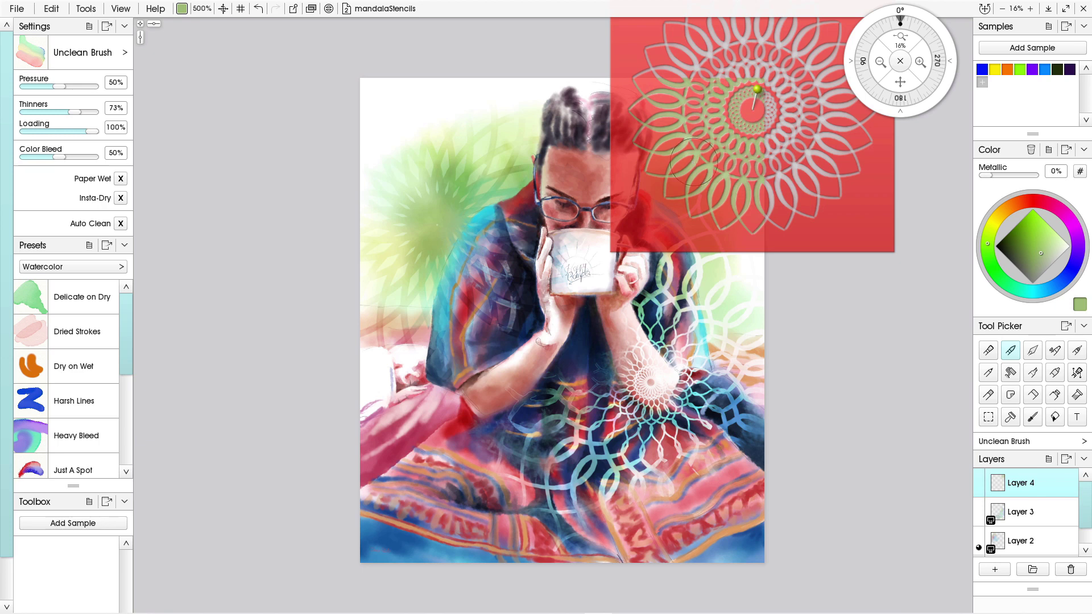
pyautogui.press('Delete')
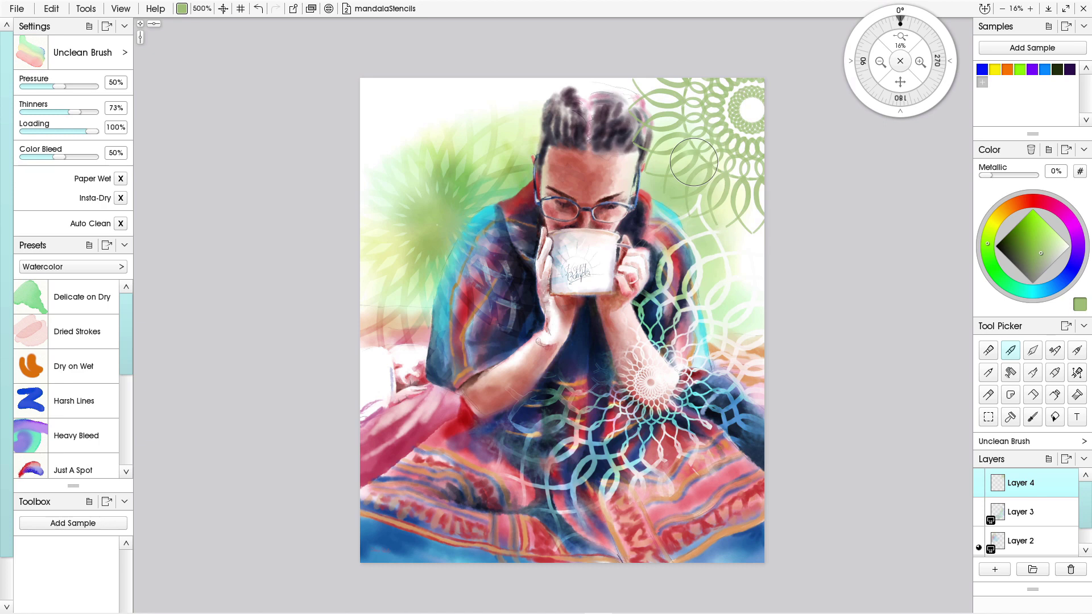
pyautogui.hotkey('ctrl', 'z')
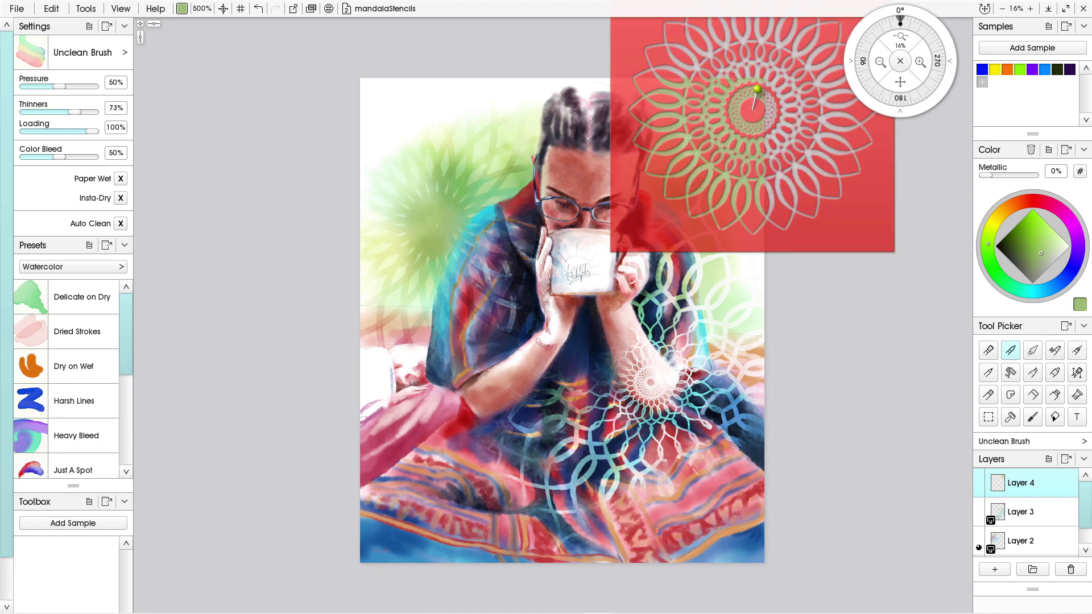
# Smear the green mandala through the stencil with the Harsh Chaos palette knife, hide the stencil, and save the painting
pyautogui.press('k')
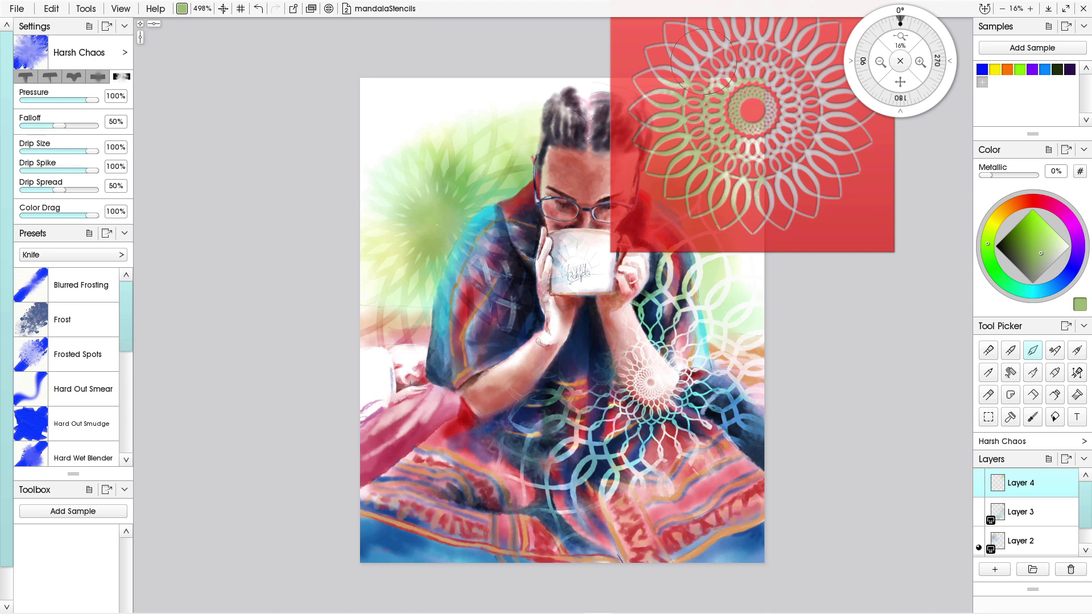
pyautogui.hotkey('ctrl', 'space')
pyautogui.hotkey('shift', 's')
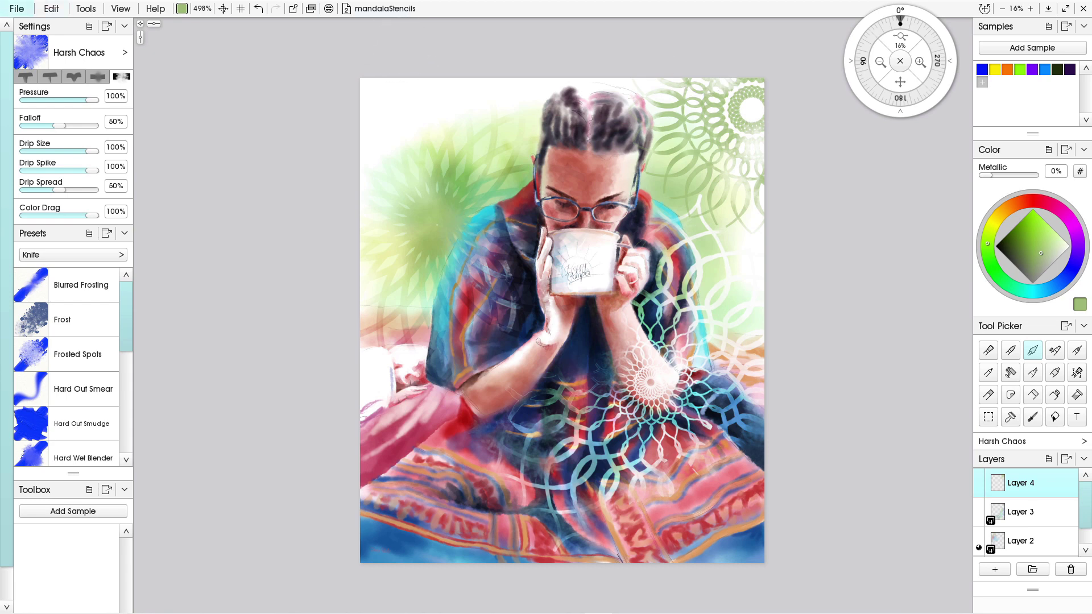
pyautogui.click(16, 9)
pyautogui.click(40, 70)
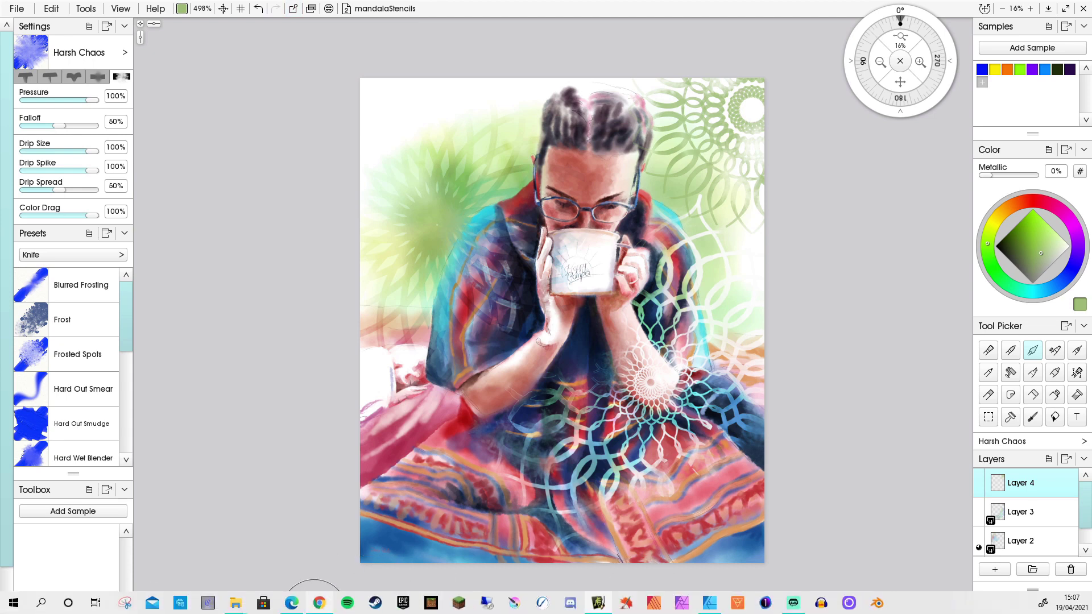
# Switch to Chrome to view the YouTube tutorial on making a mandala in Affinity Designer, and return to the ArtRage painting
pyautogui.click(319, 608)
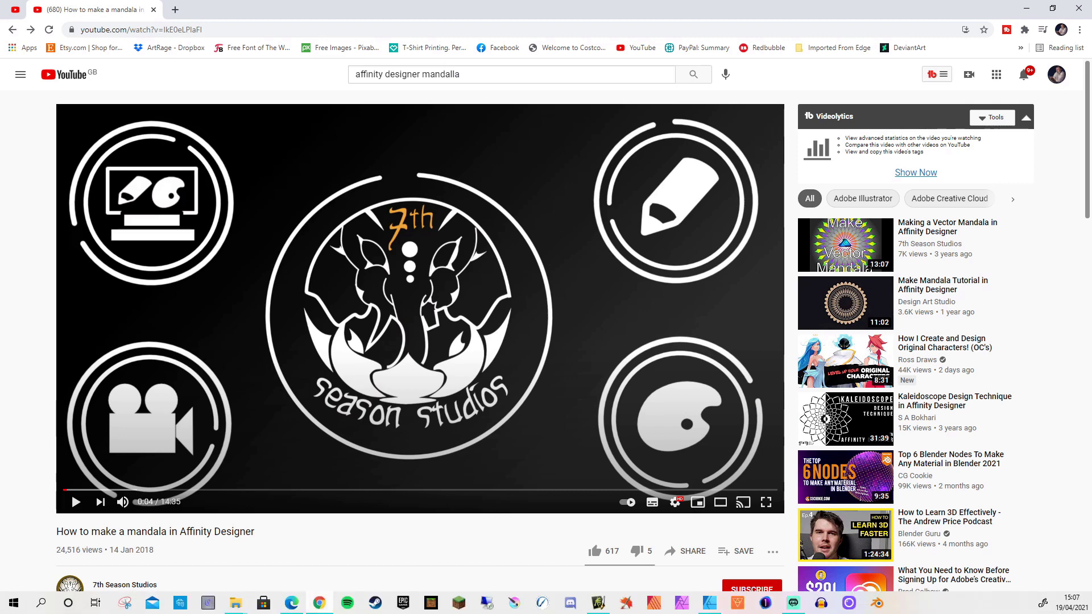
pyautogui.moveTo(319, 602)
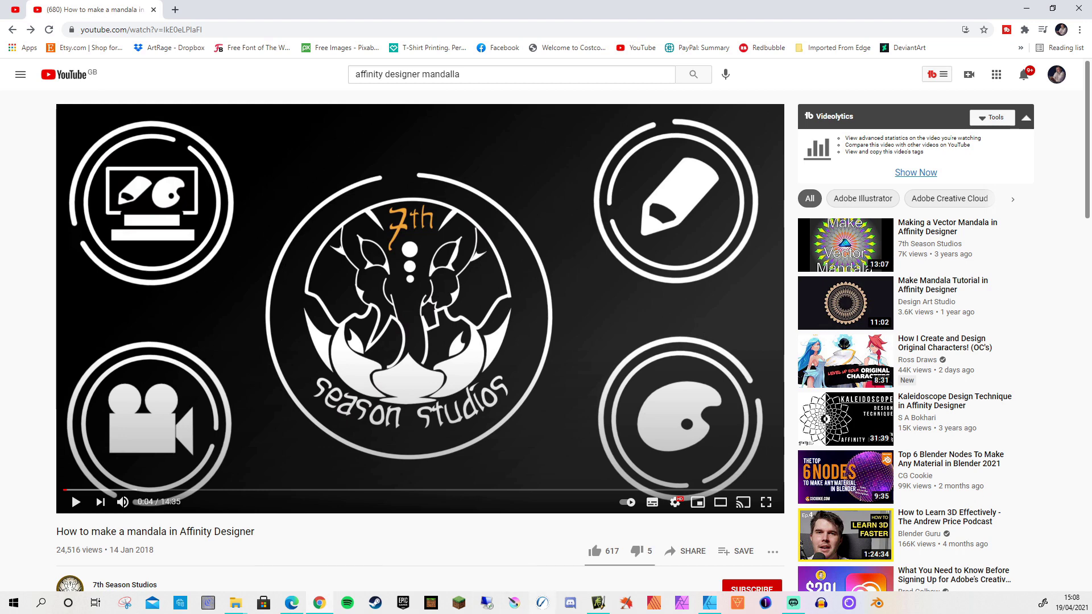
pyautogui.click(597, 603)
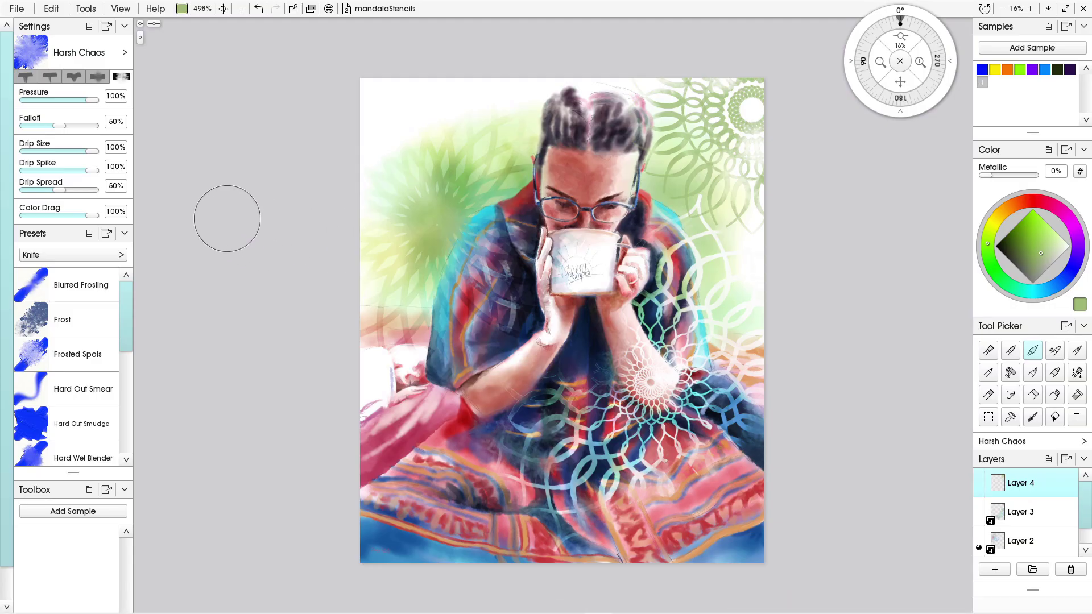